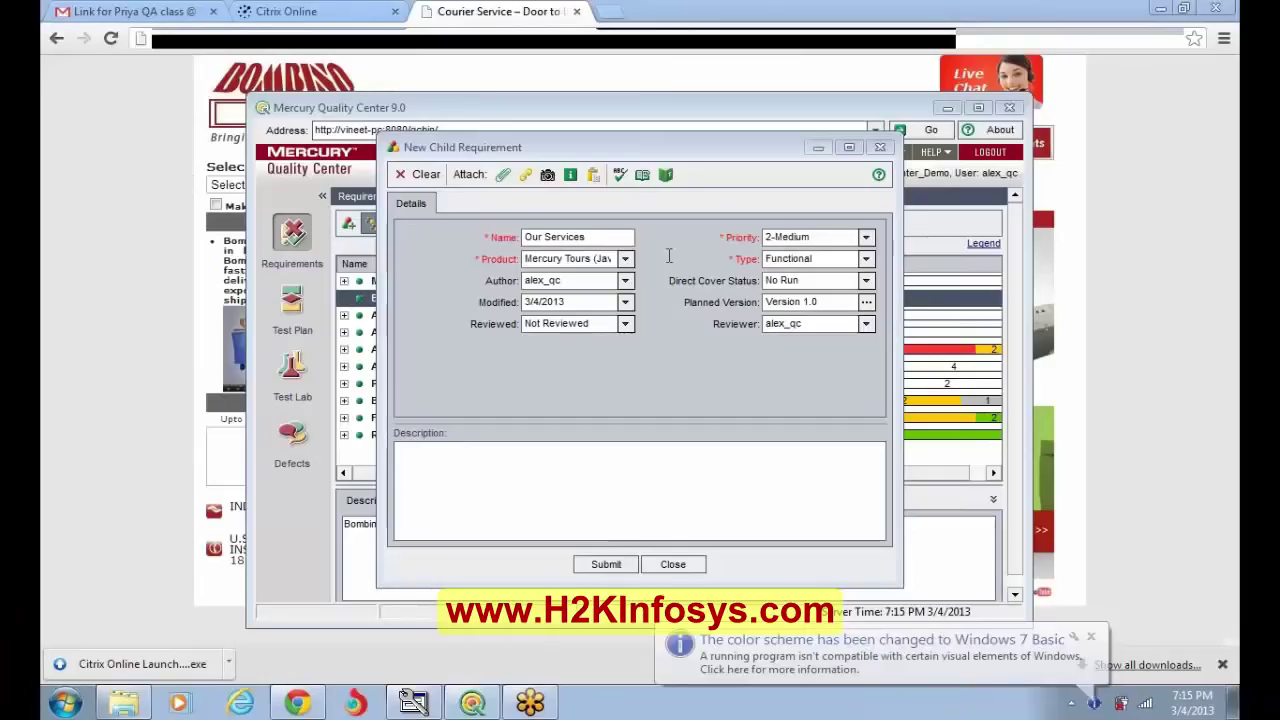
# Step: Describe the Our Services child requirement as "Our services screen appears" and submit it
pyautogui.write('s ')
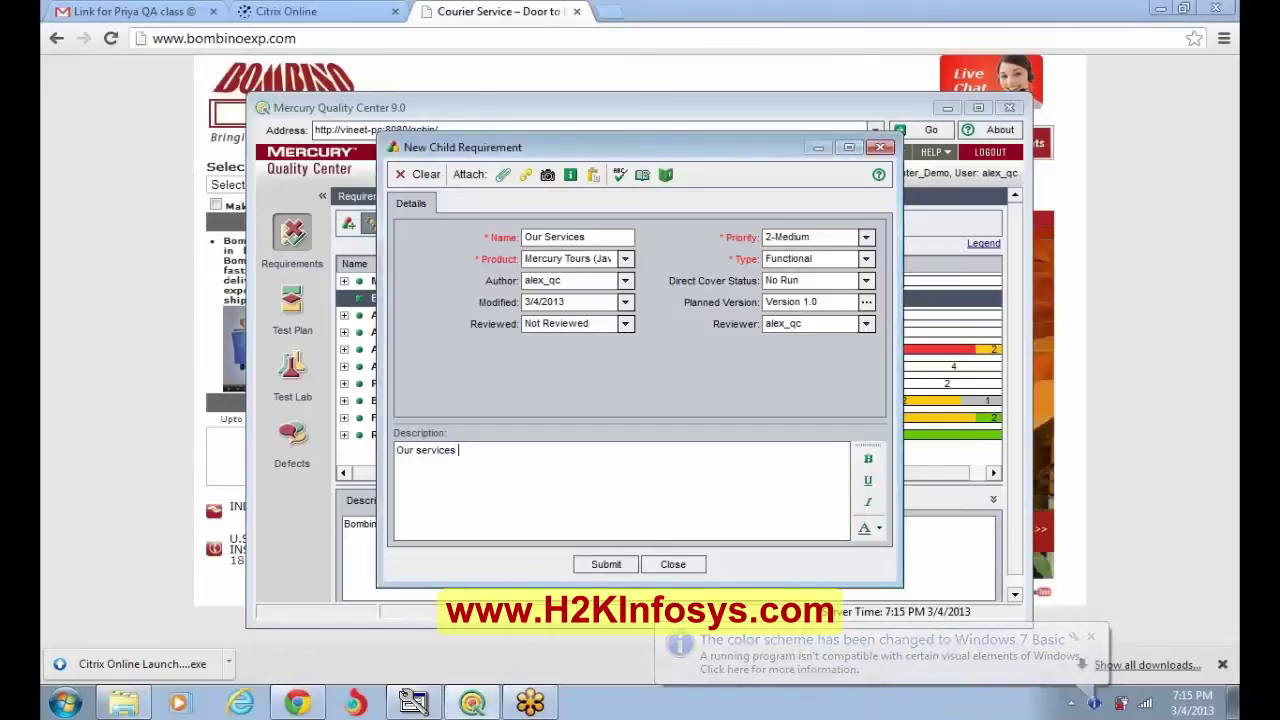
pyautogui.write('gcreen a')
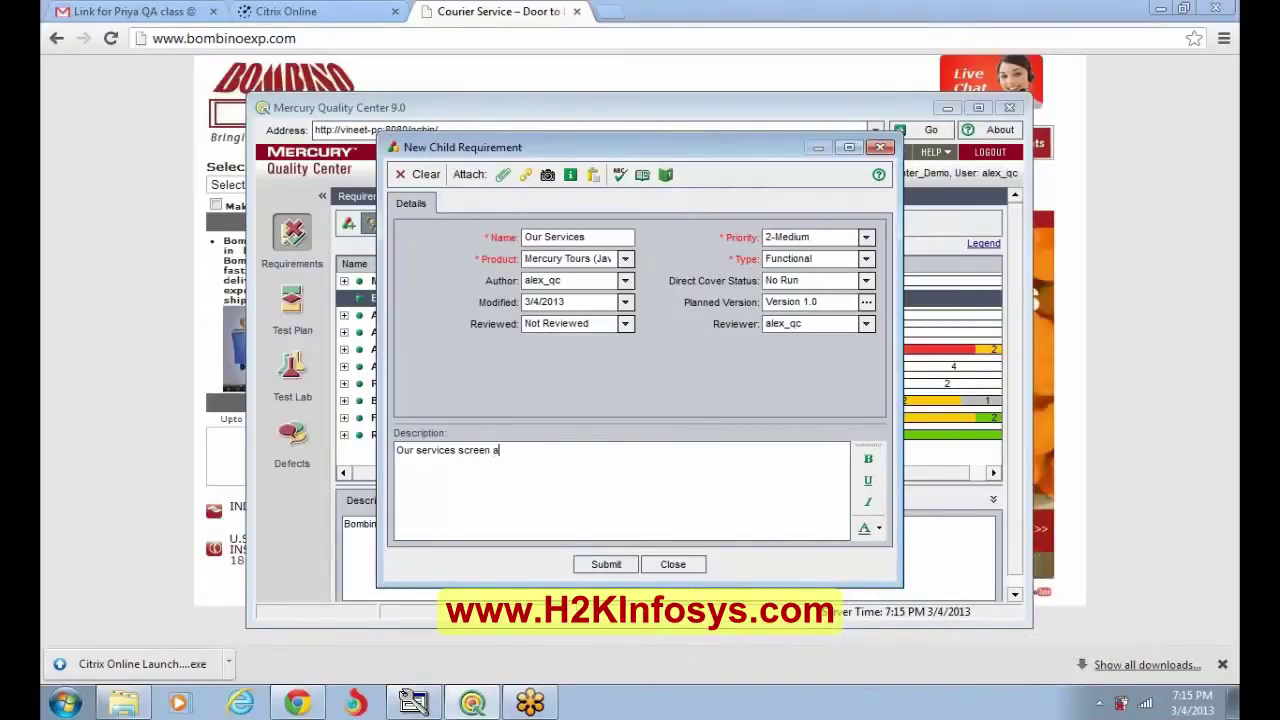
pyautogui.write('ppears')
pyautogui.click(617, 575)
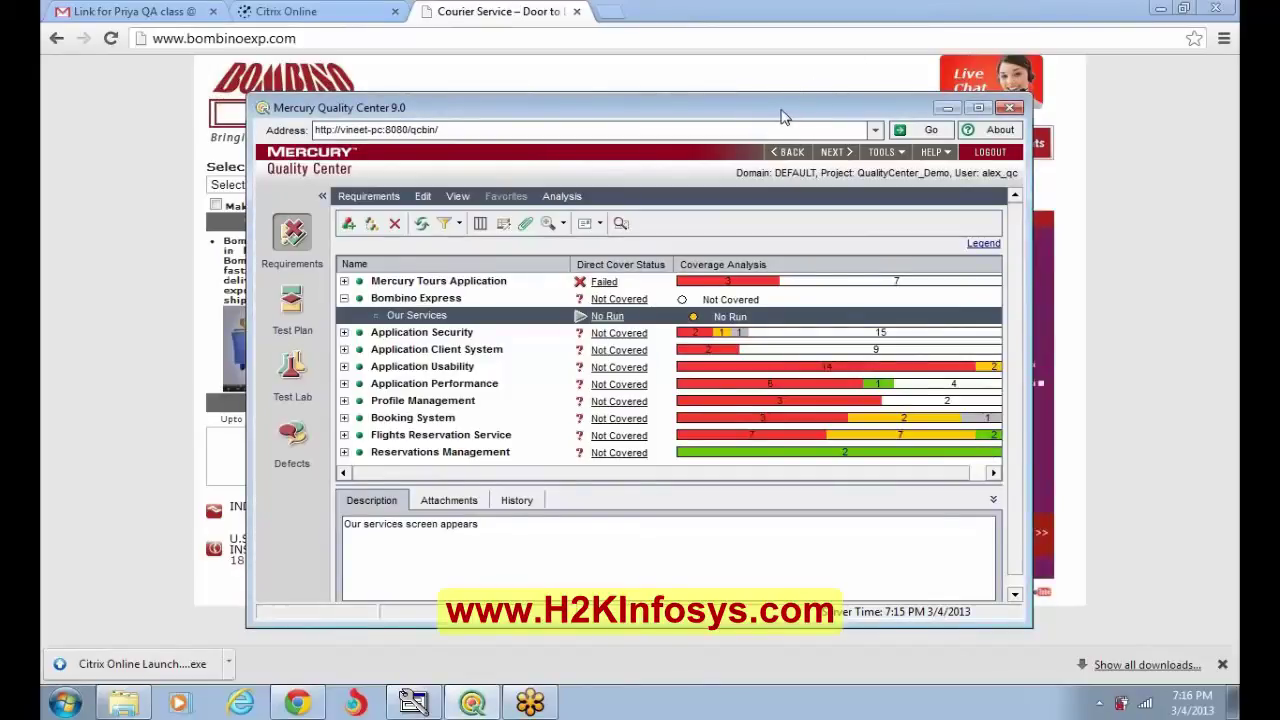
# Step: Start a child requirement under Our Services and name it Rates, consulting the services listed on the Bombino Express website in Chrome
pyautogui.moveTo(784, 117); pyautogui.dragTo(575, 18)
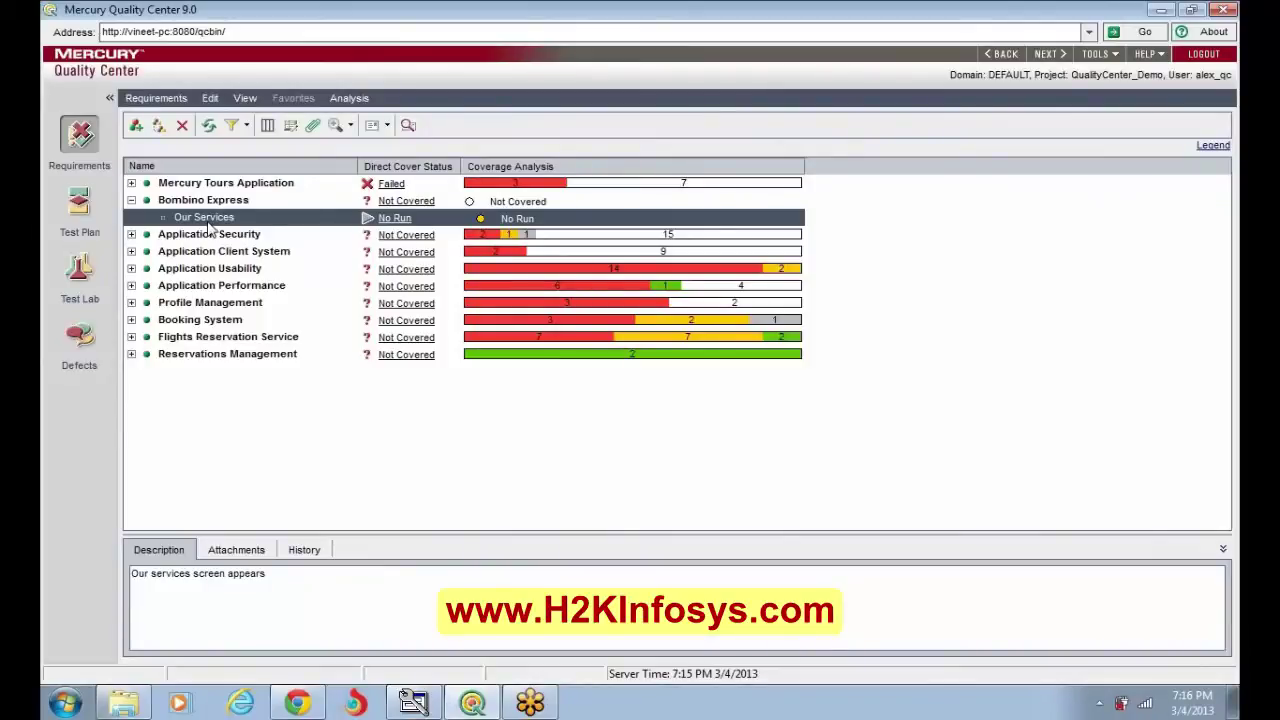
pyautogui.click(159, 126)
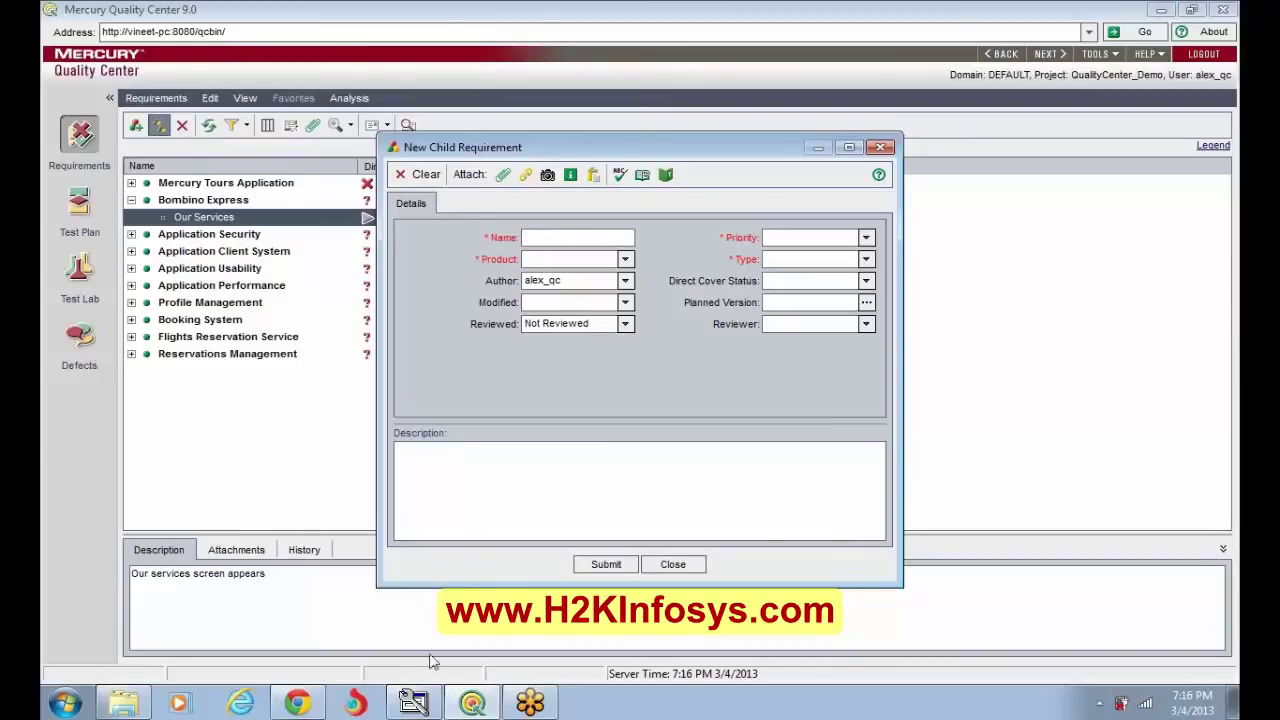
pyautogui.moveTo(533, 703)
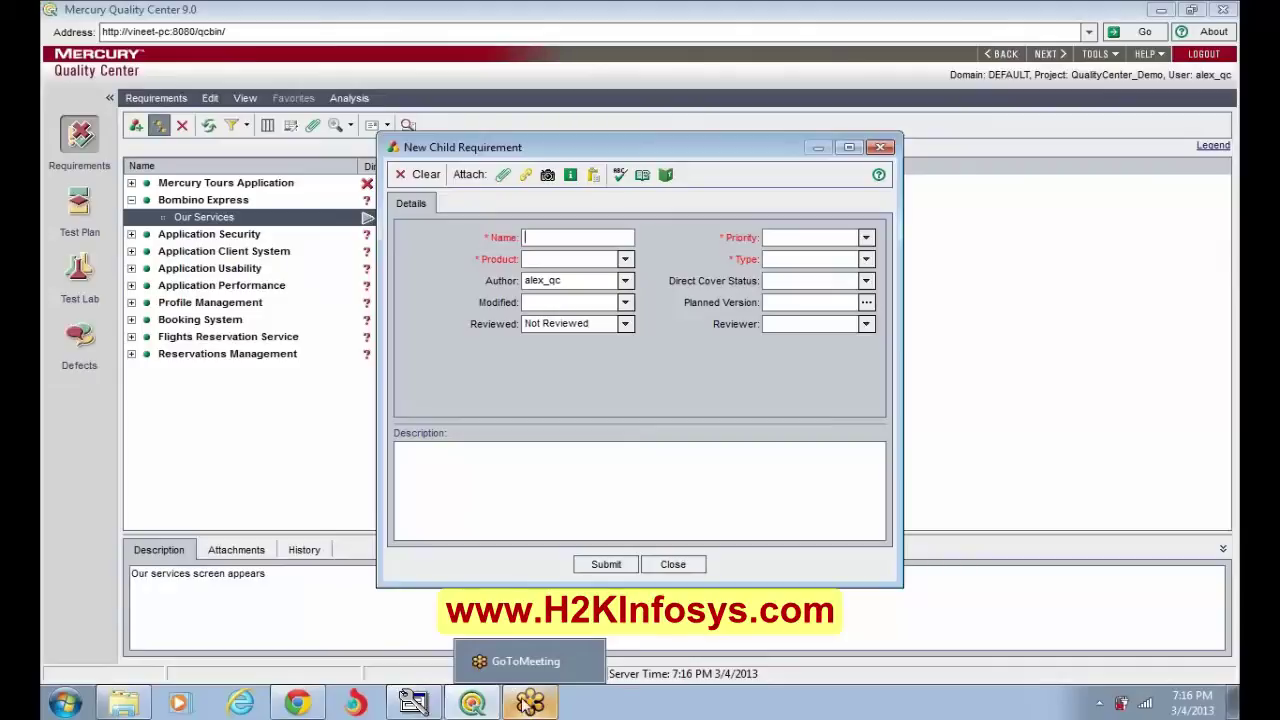
pyautogui.click(307, 707)
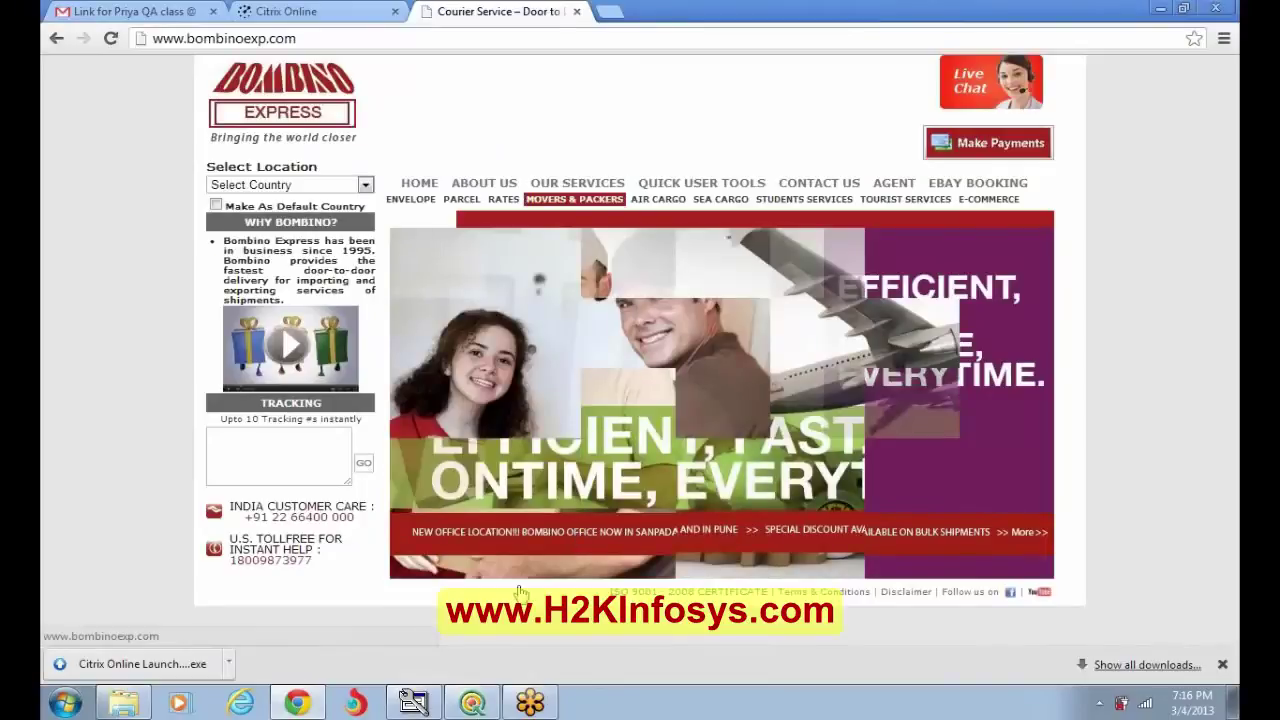
pyautogui.moveTo(427, 703)
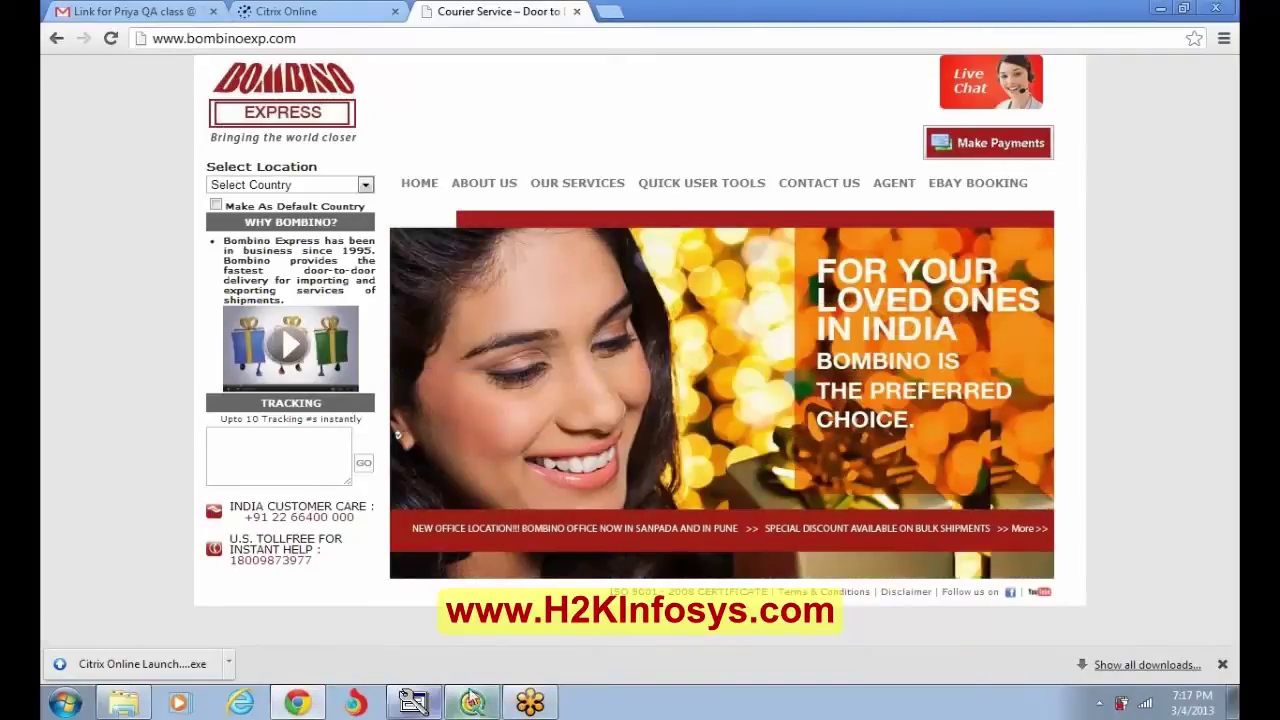
pyautogui.click(476, 702)
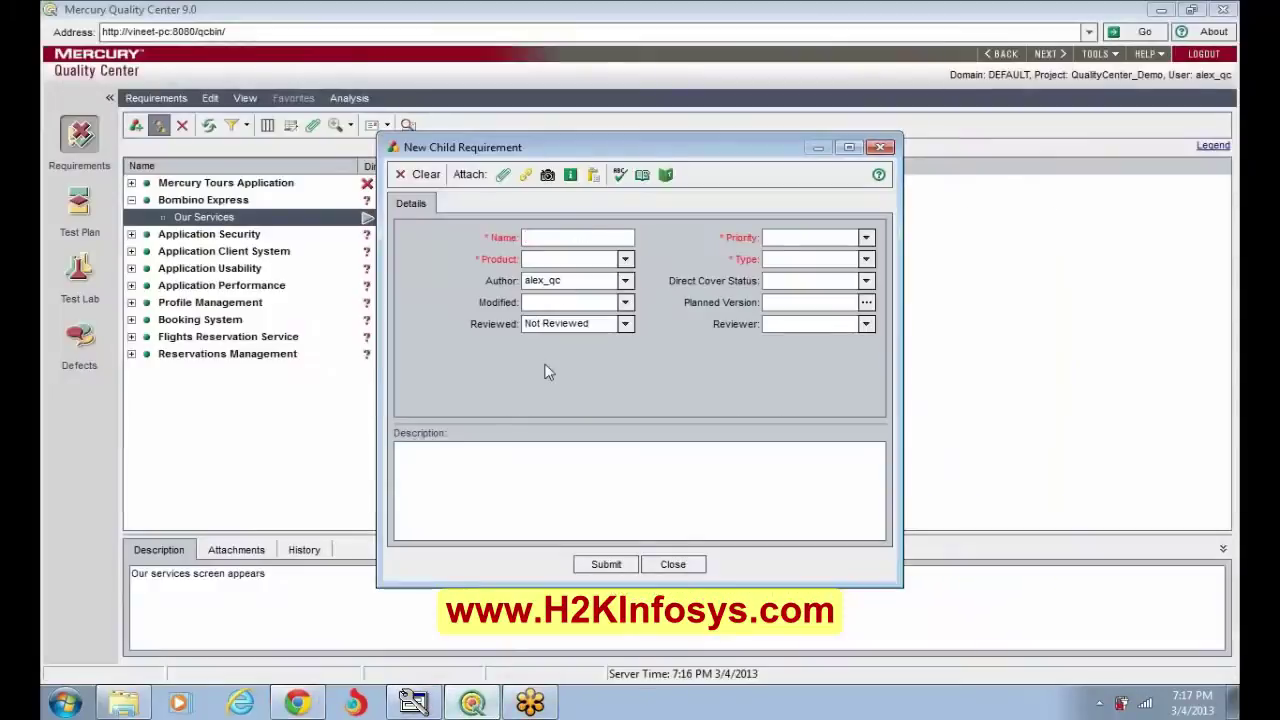
pyautogui.click(320, 705)
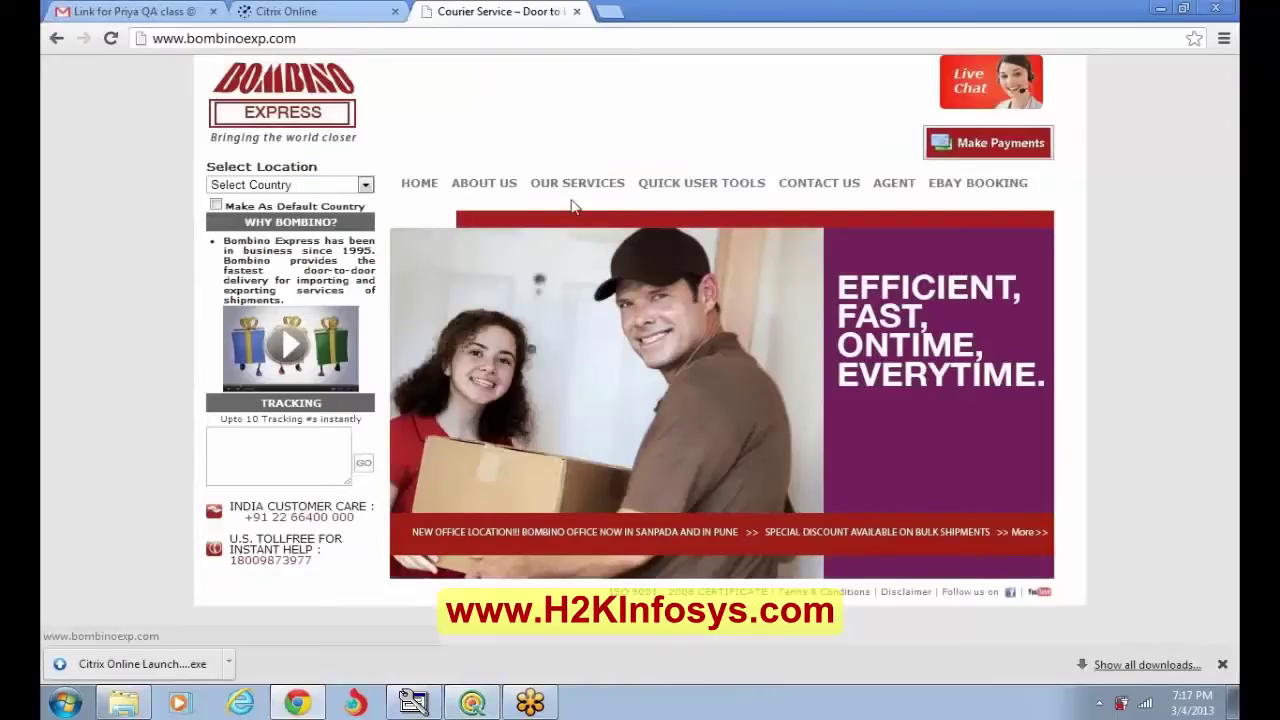
pyautogui.click(487, 703)
pyautogui.write('R')
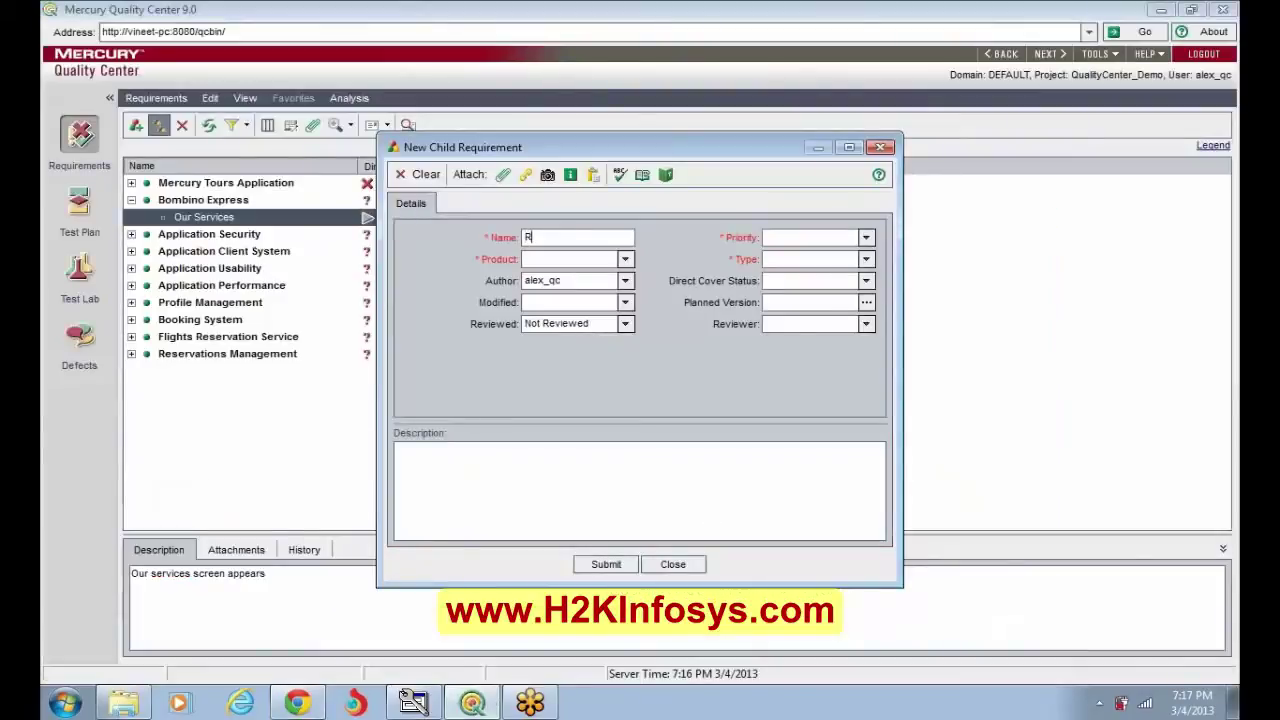
pyautogui.write('ates')
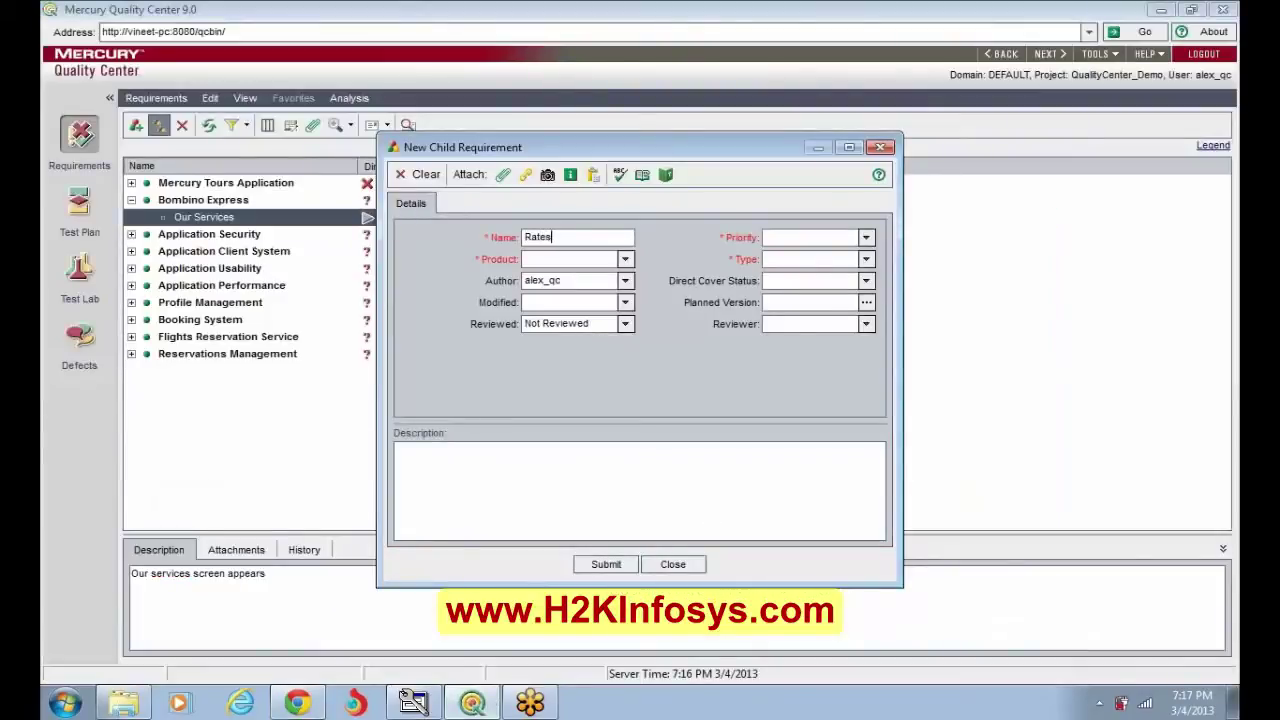
# Step: Set the Rates requirement's product to Mercury Tours (Java Edition) and its modified date to 3/4/2013
pyautogui.click(625, 261)
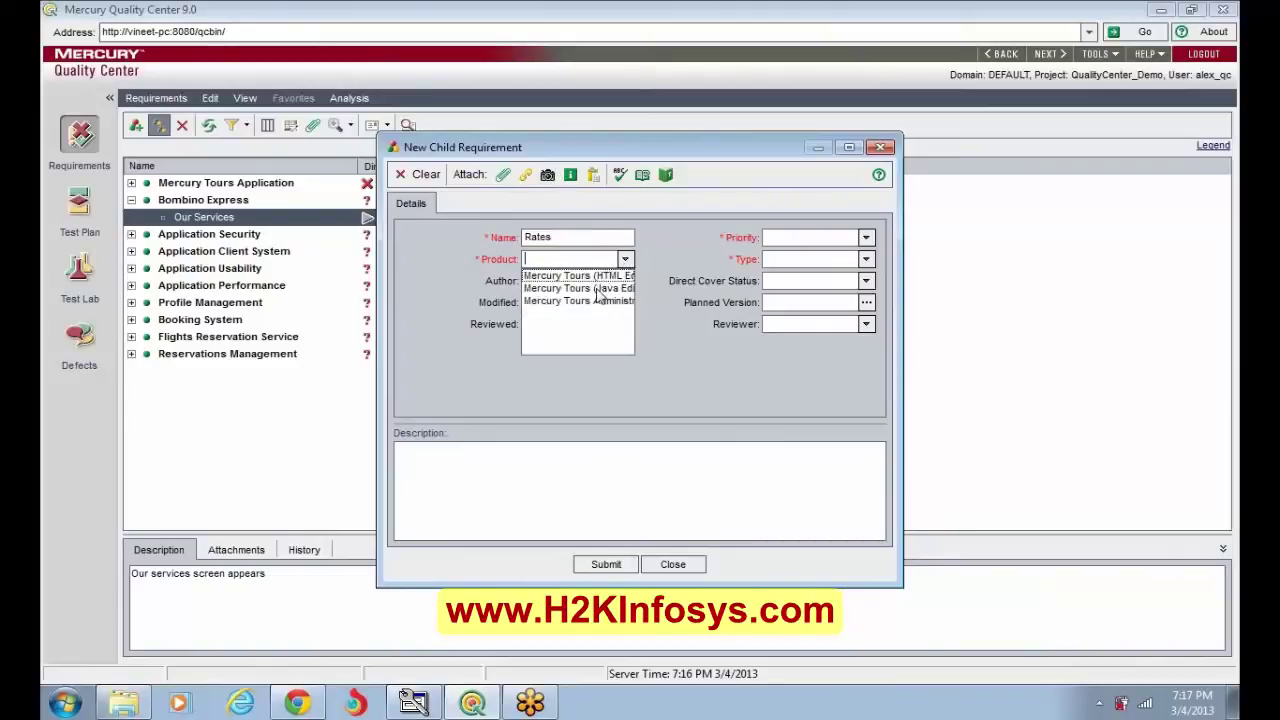
pyautogui.click(597, 288)
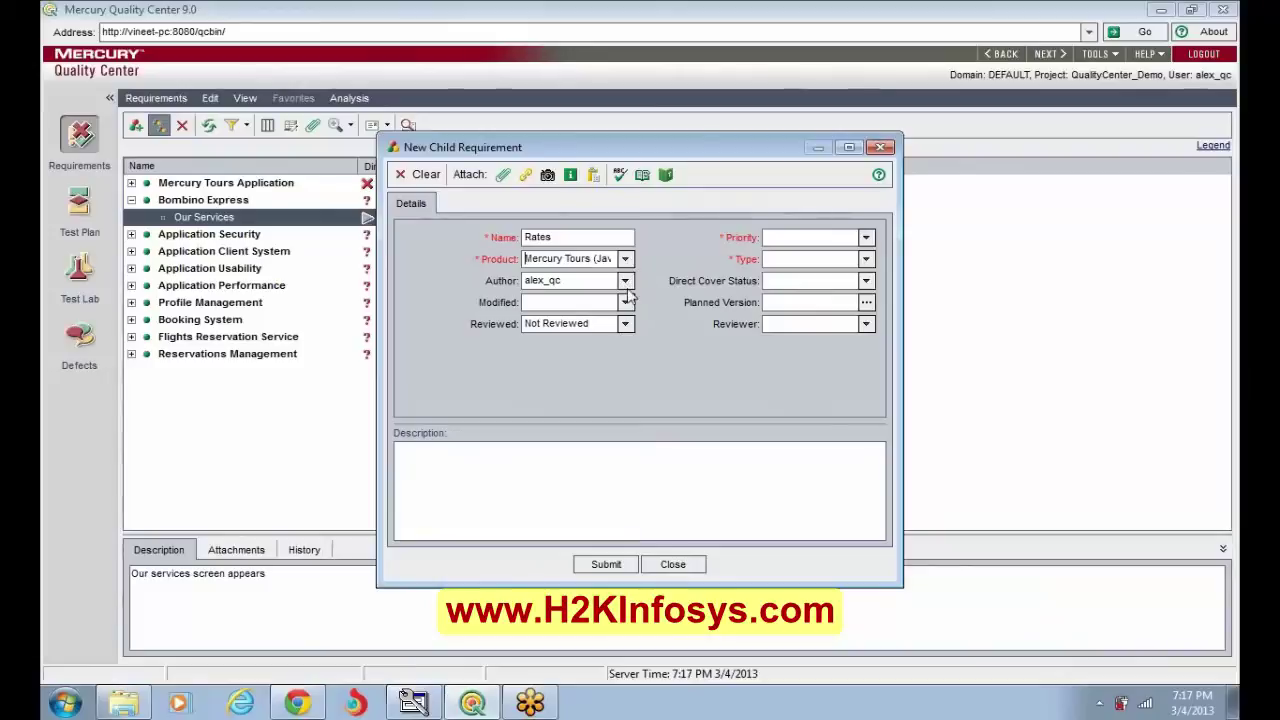
pyautogui.click(626, 303)
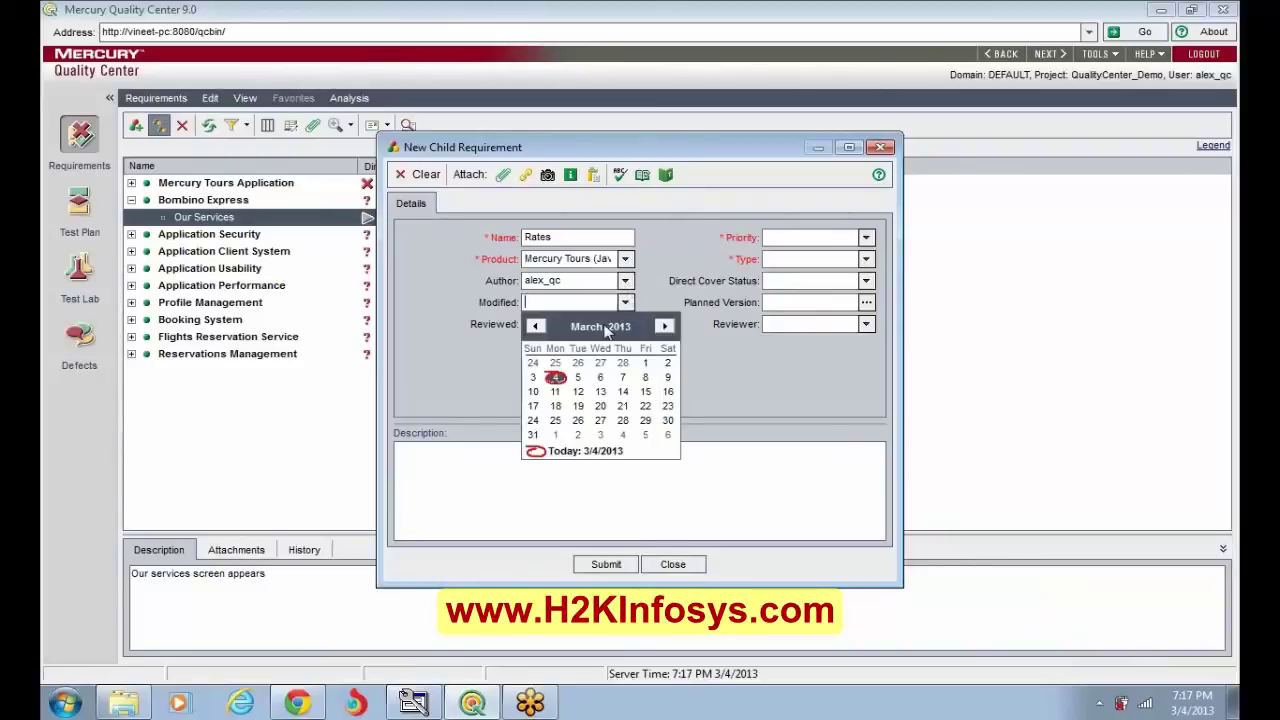
pyautogui.click(555, 375)
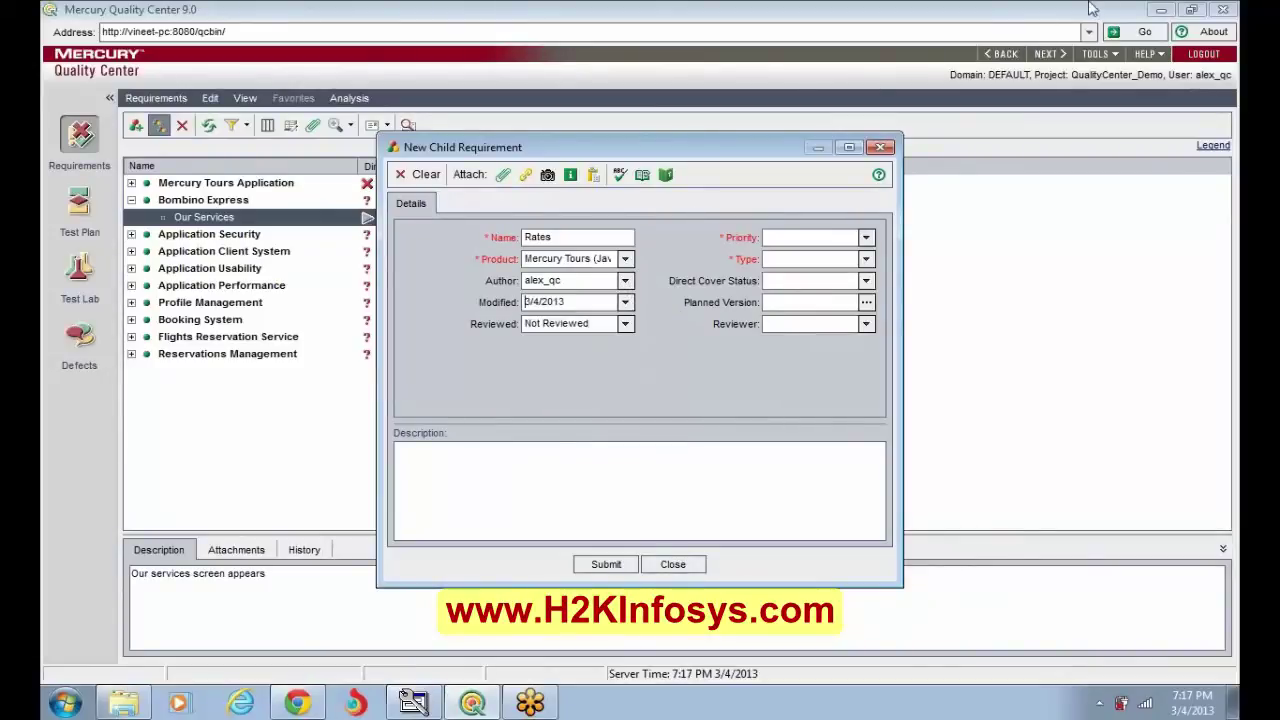
pyautogui.click(1036, 17)
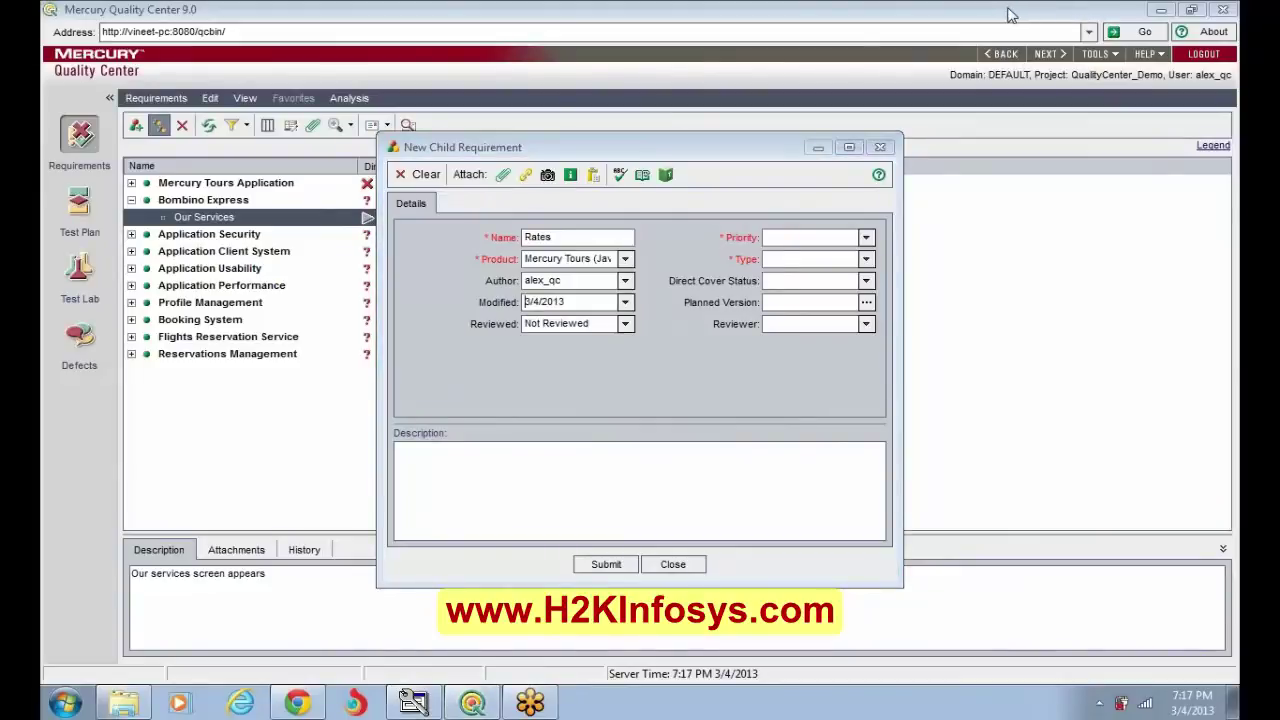
pyautogui.click(783, 305)
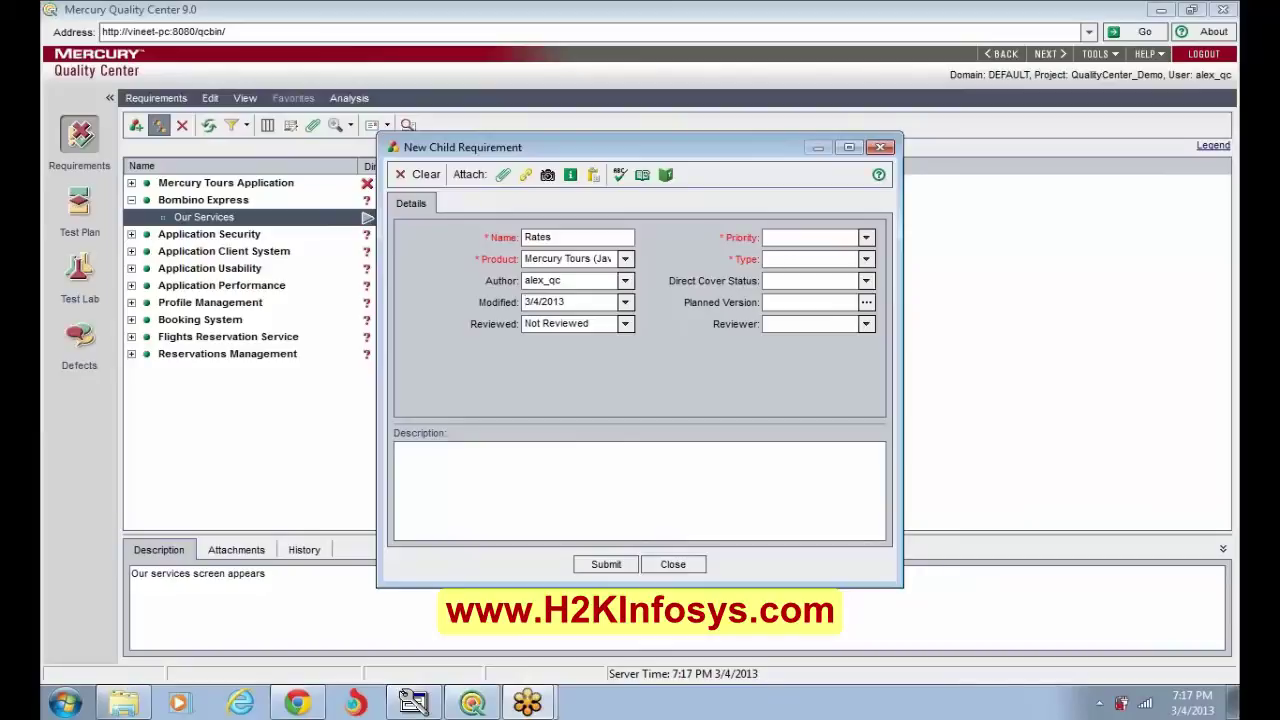
# Step: Set the new requirement's priority to 2-Medium and its type to Functional
pyautogui.click(866, 245)
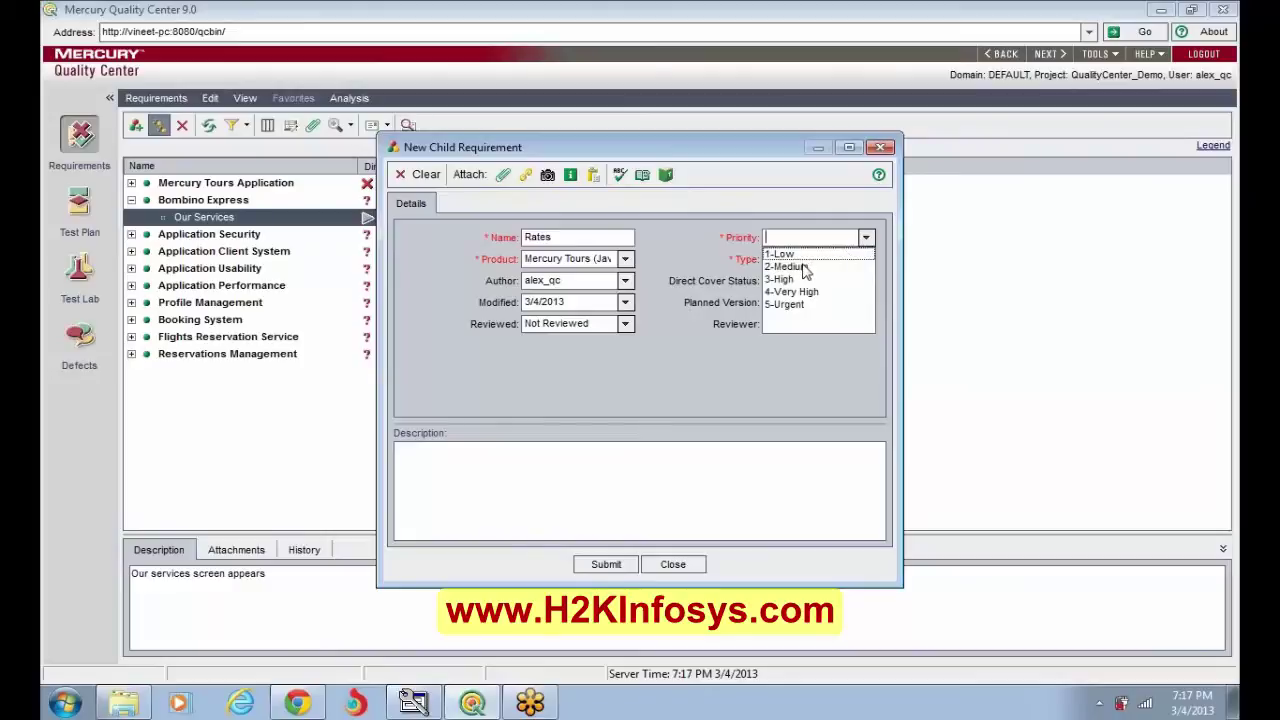
pyautogui.click(802, 263)
pyautogui.click(802, 261)
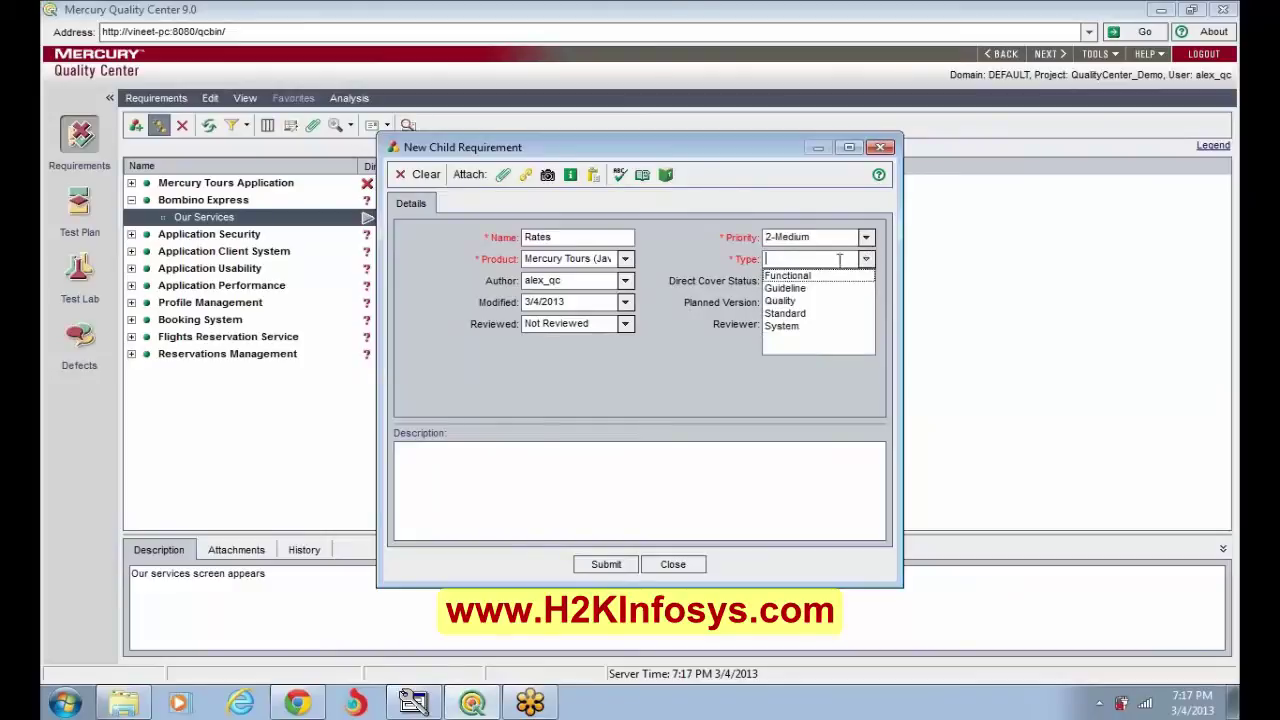
pyautogui.click(803, 280)
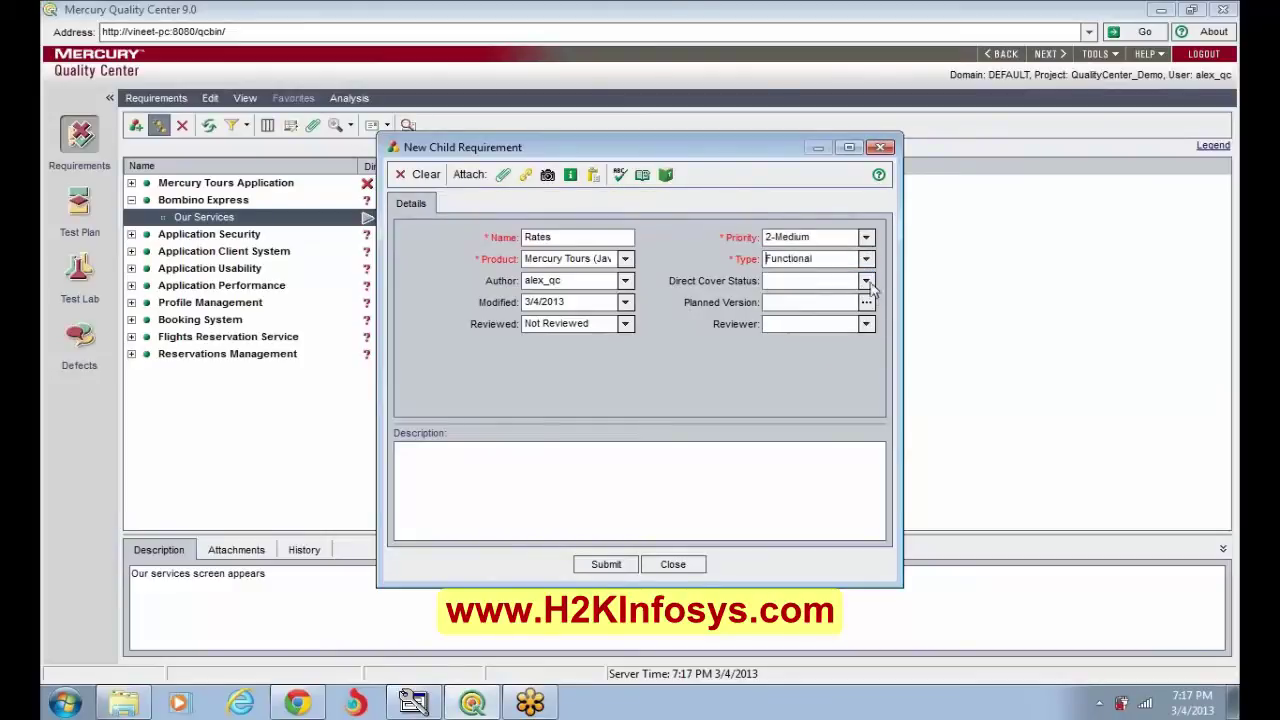
# Step: Set the planned version to Version 1.0 of the HTML Edition and the direct cover status to No Run
pyautogui.click(866, 302)
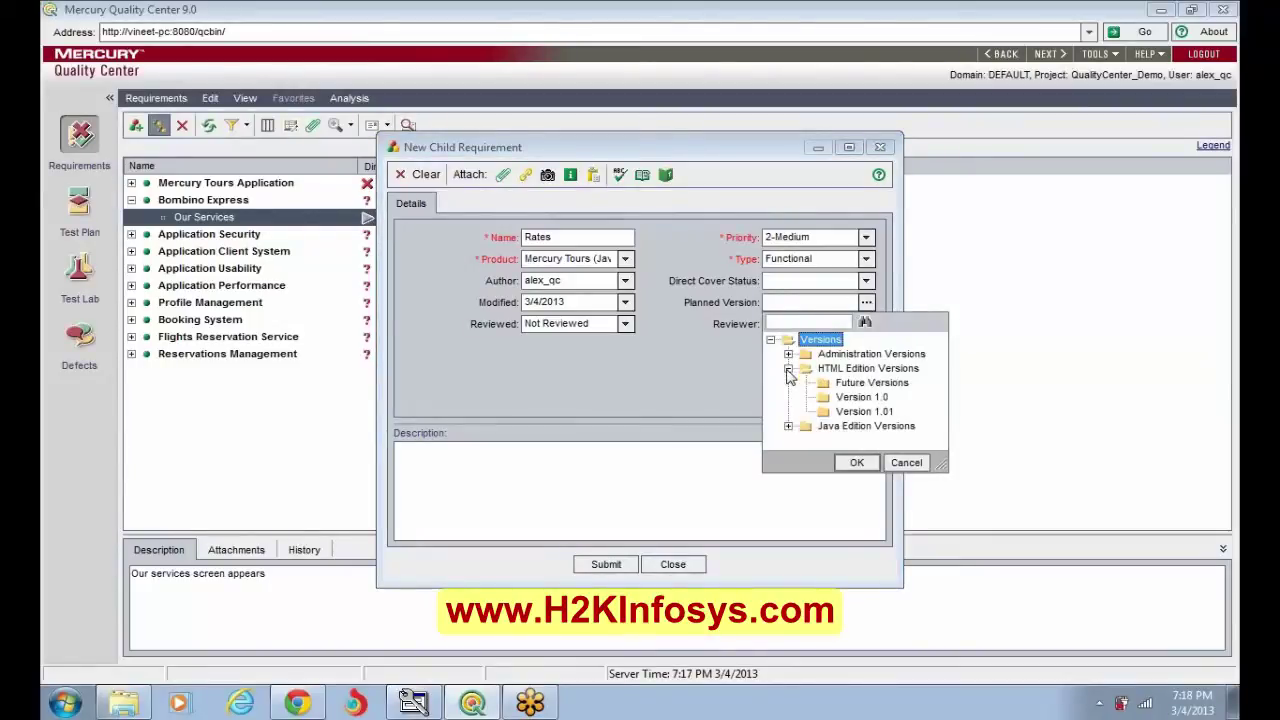
pyautogui.click(848, 398)
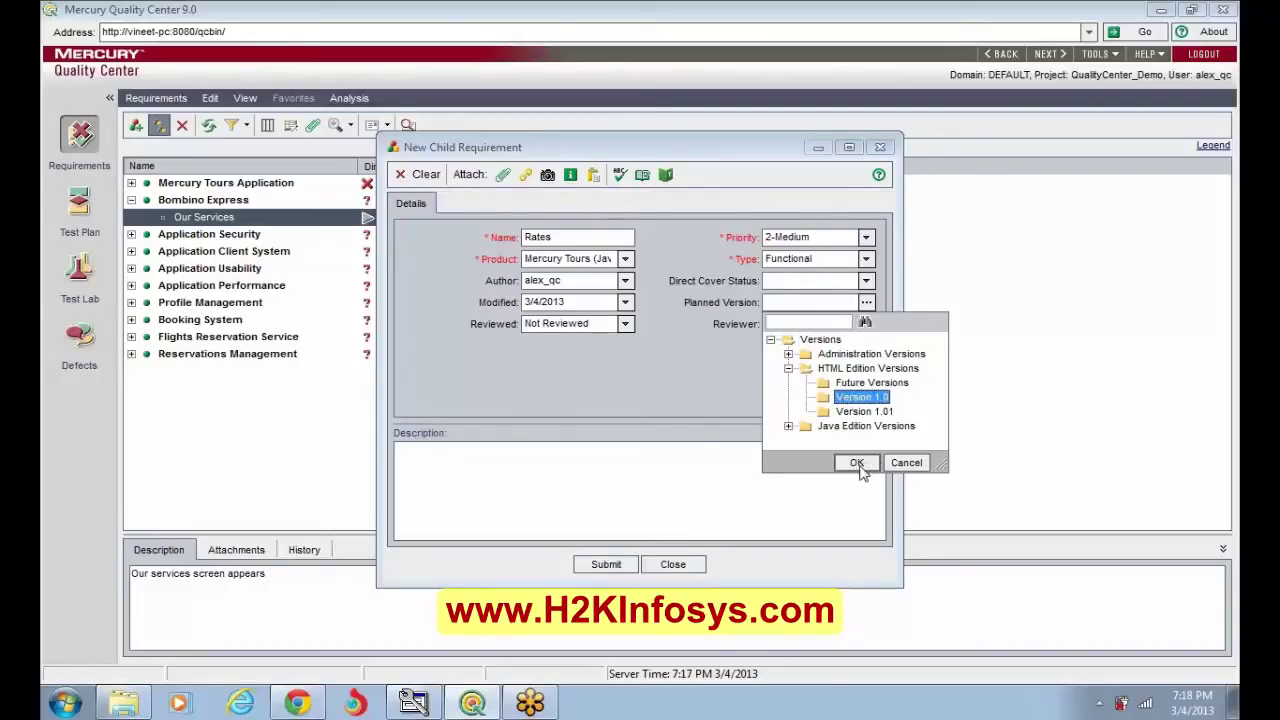
pyautogui.click(864, 466)
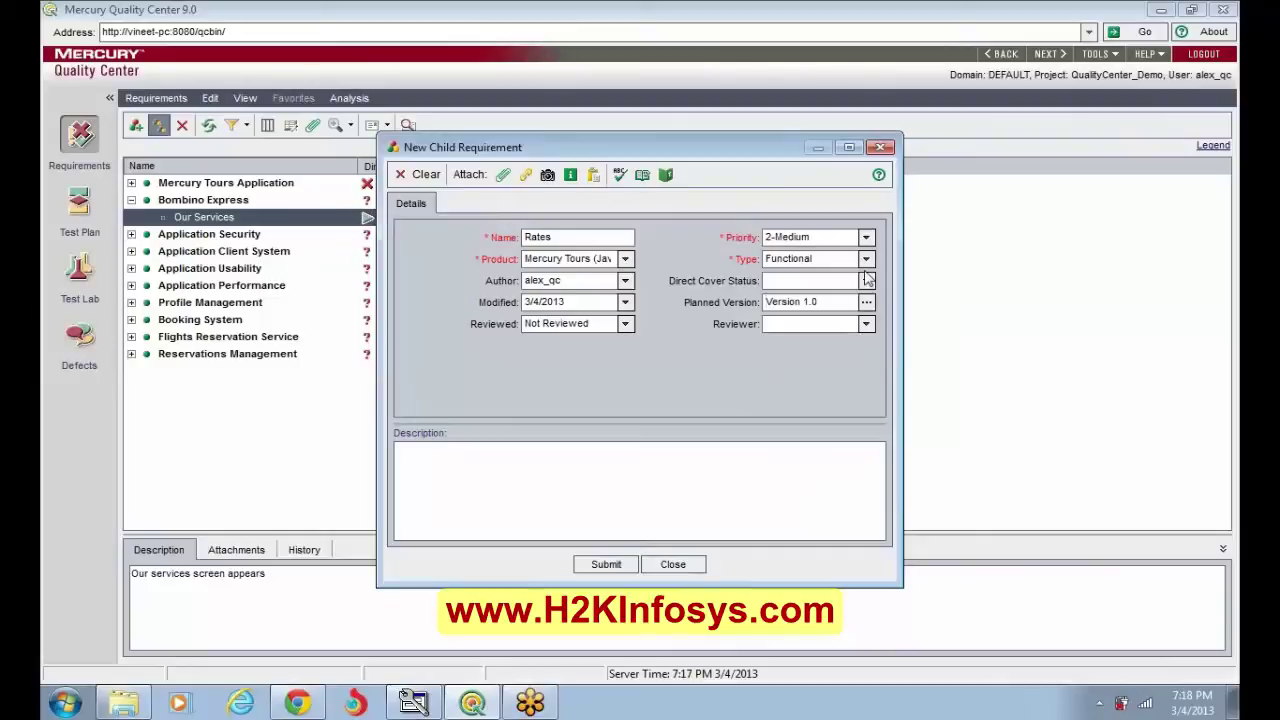
pyautogui.click(866, 281)
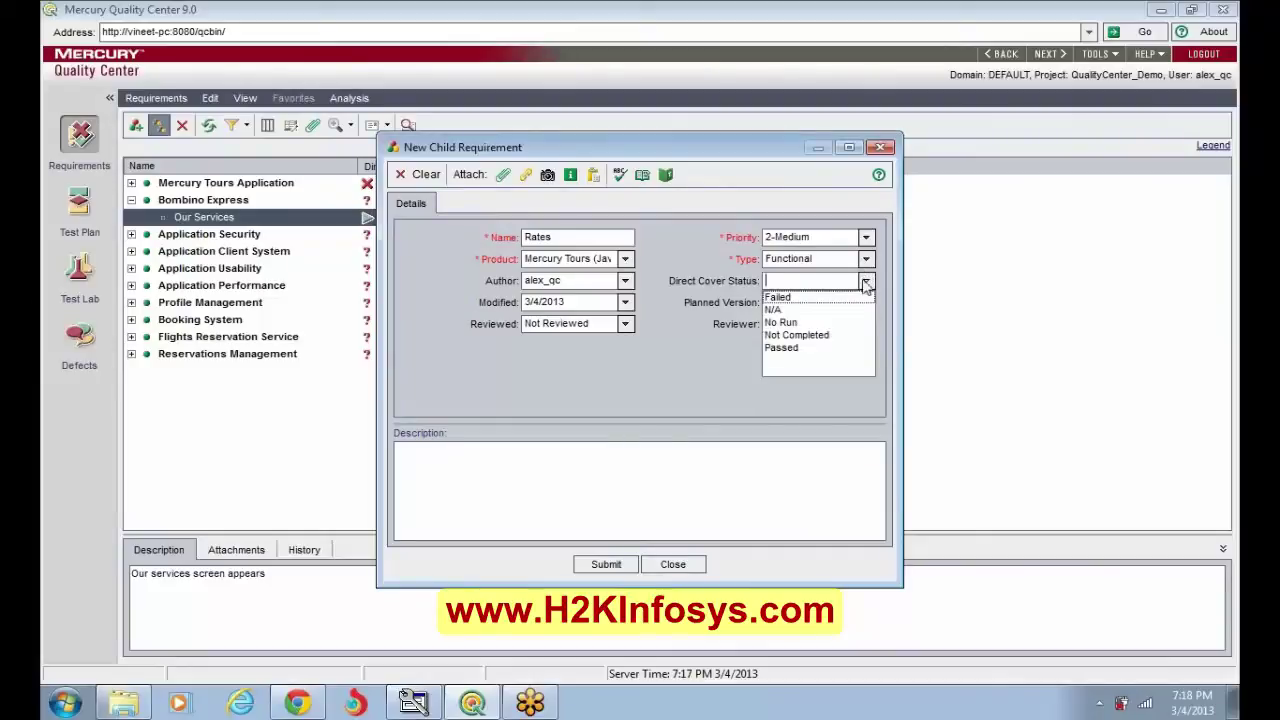
pyautogui.click(781, 323)
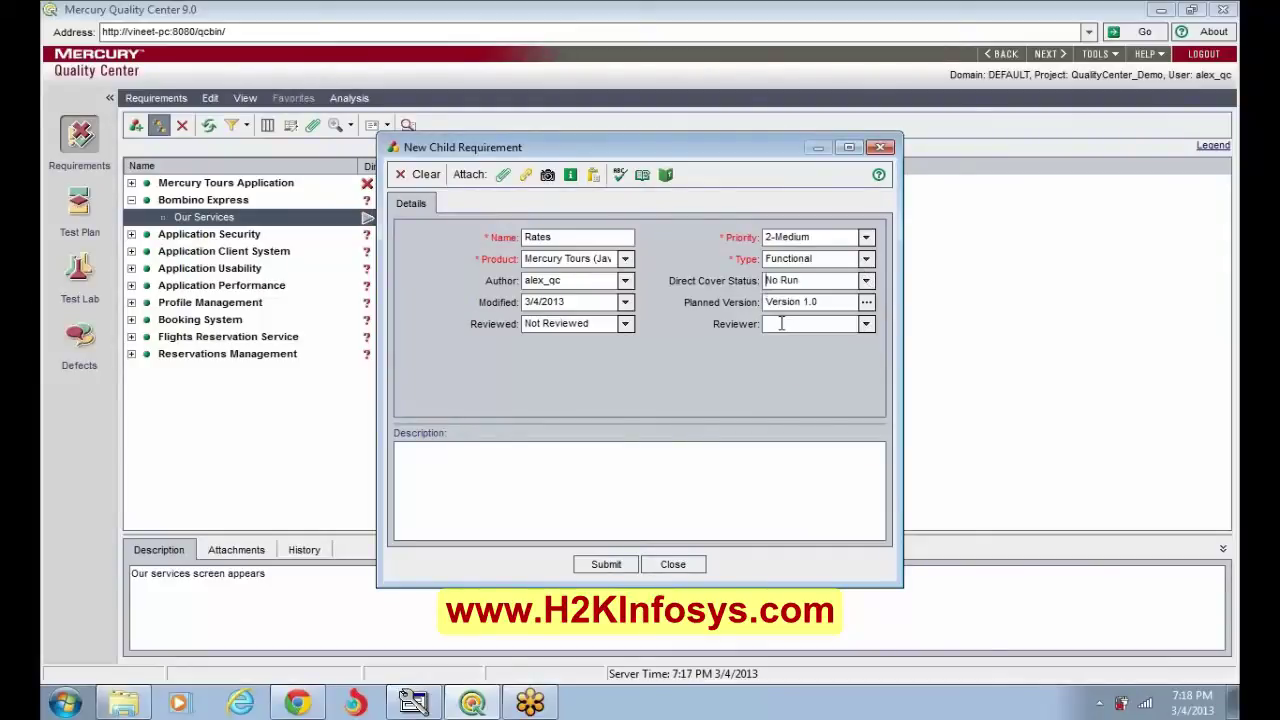
# Step: Try to assign the first listed reviewer, and submit the Rates requirement
pyautogui.click(866, 324)
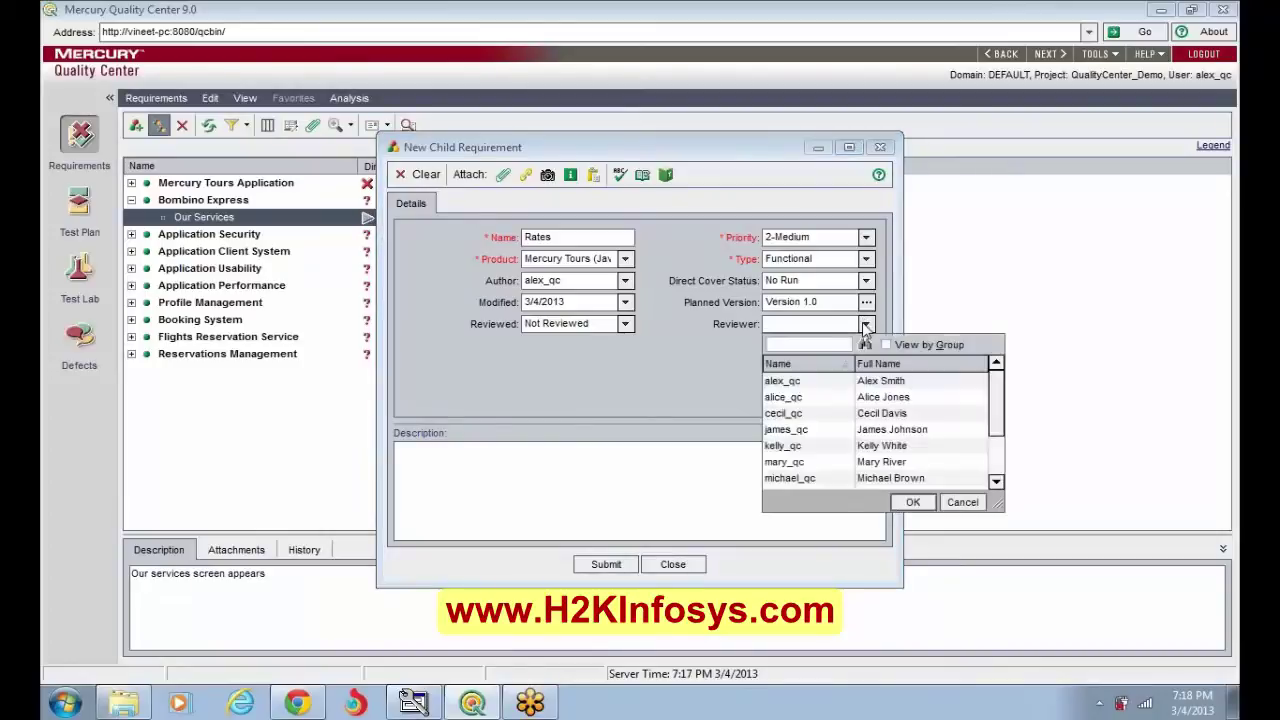
pyautogui.click(898, 388)
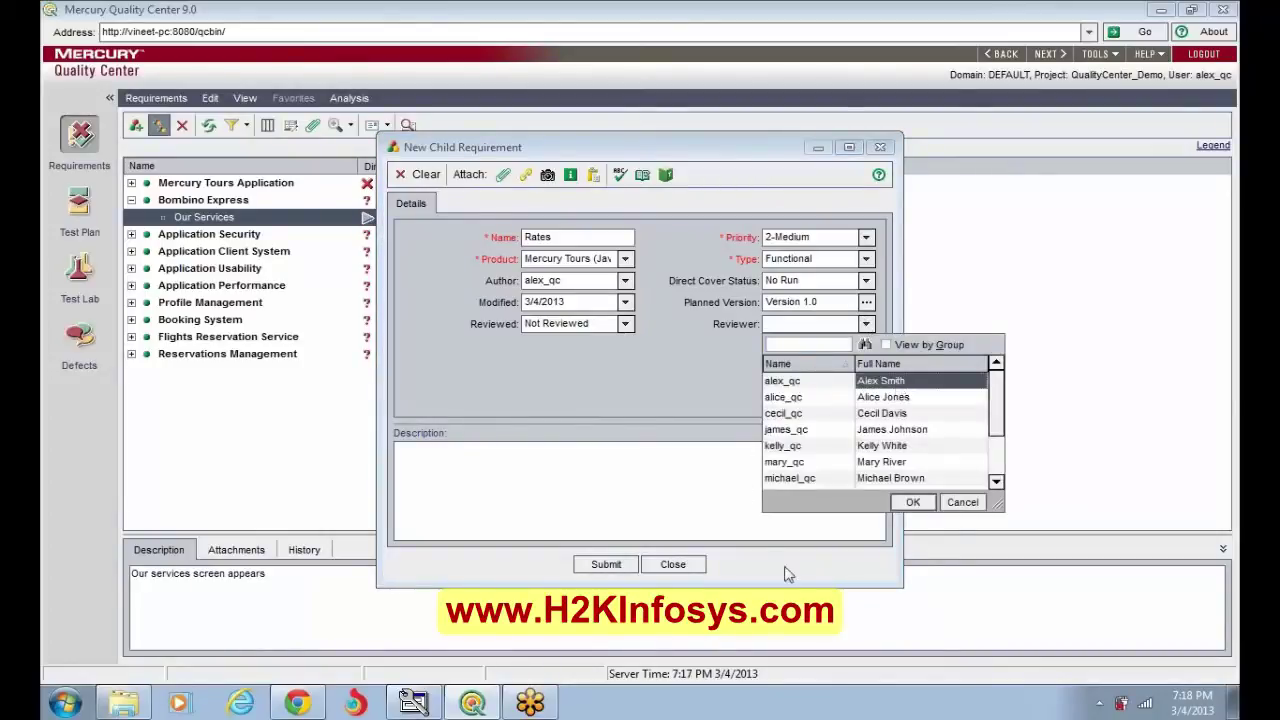
pyautogui.click(606, 565)
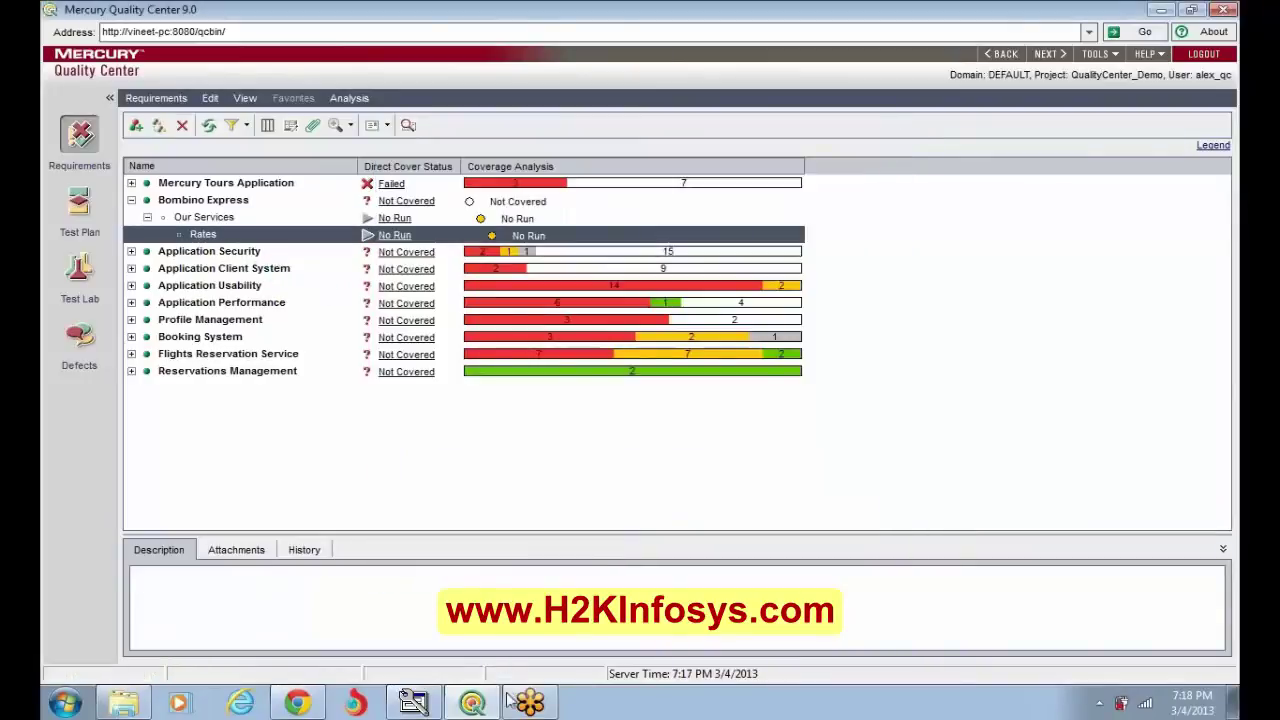
# Step: Switch to the Bombino Express website in Chrome and open its Rates page under Our Services
pyautogui.click(298, 703)
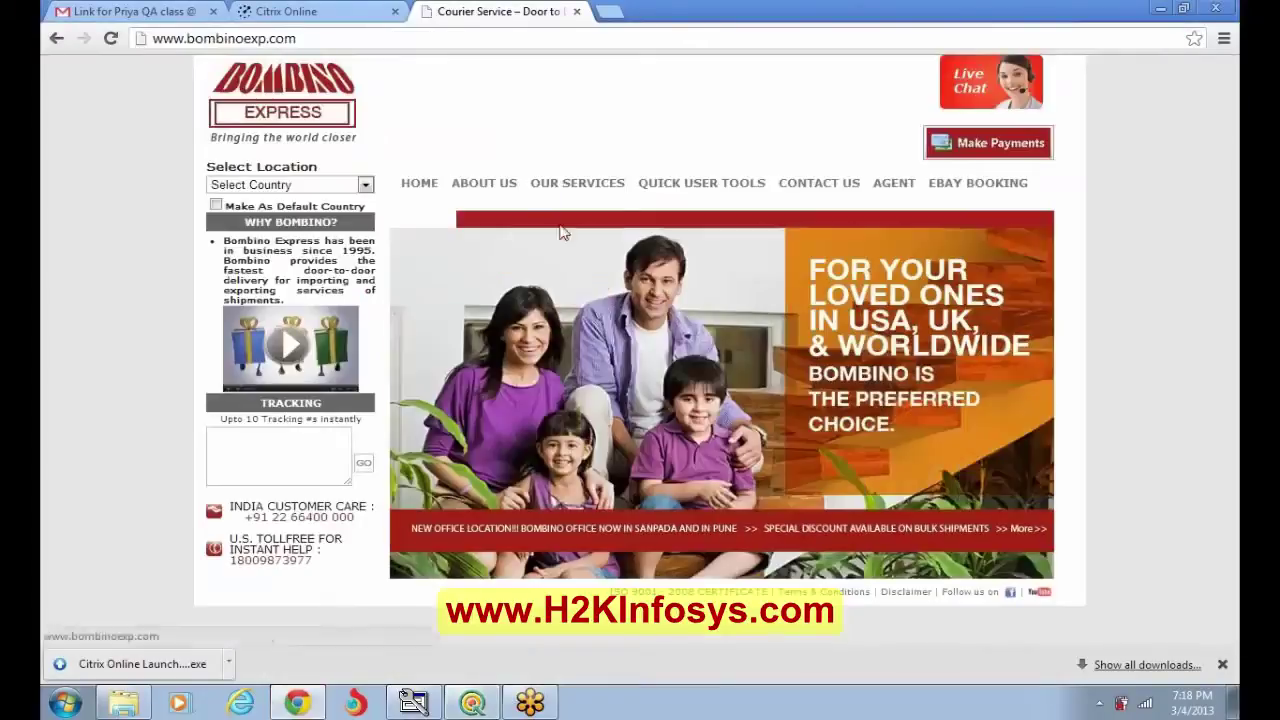
pyautogui.moveTo(577, 183)
pyautogui.click(505, 203)
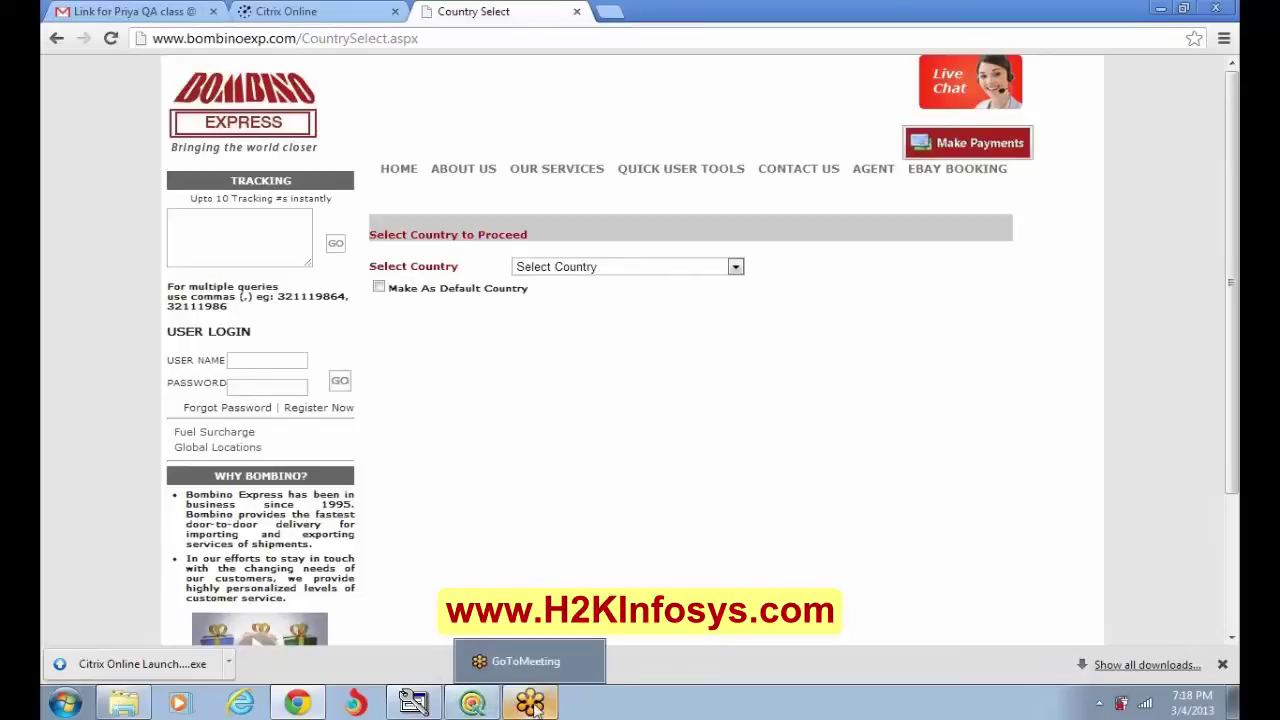
# Step: Switch to Quality Center and save the description "Select Country to calculate Rates for International or Domestic" on the Rates requirement
pyautogui.click(472, 706)
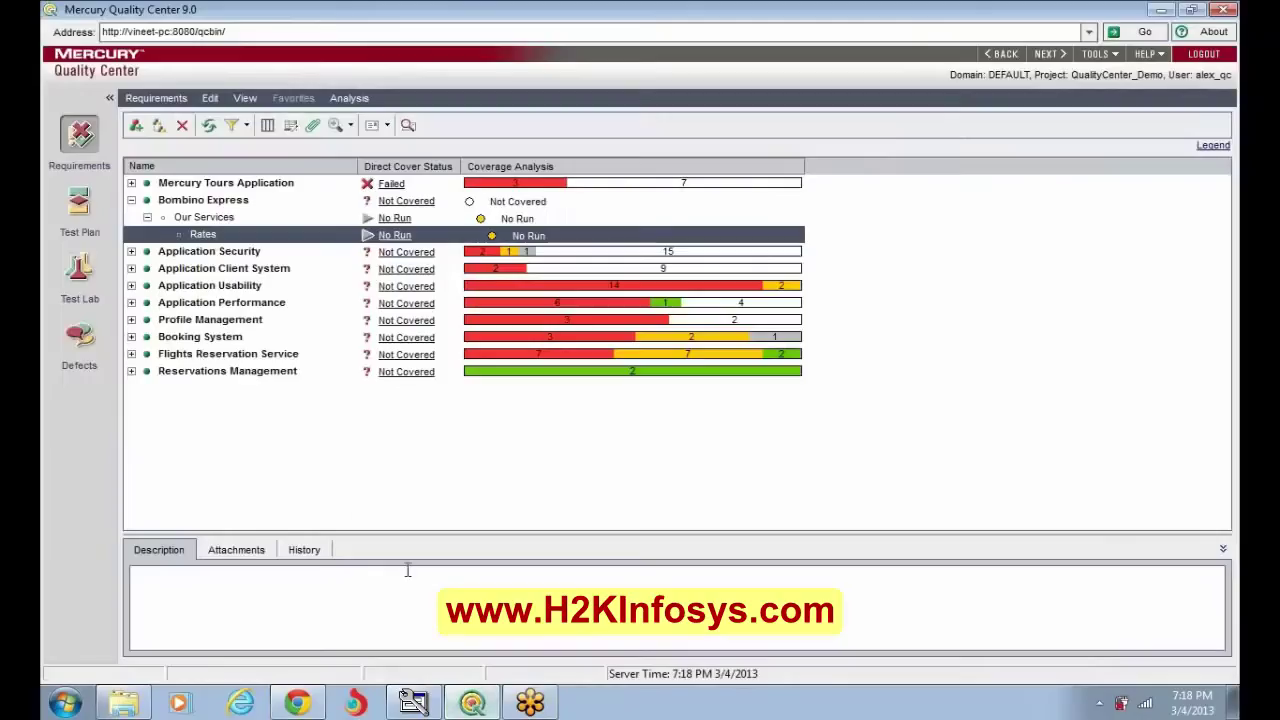
pyautogui.doubleClick(218, 234)
pyautogui.click(515, 463)
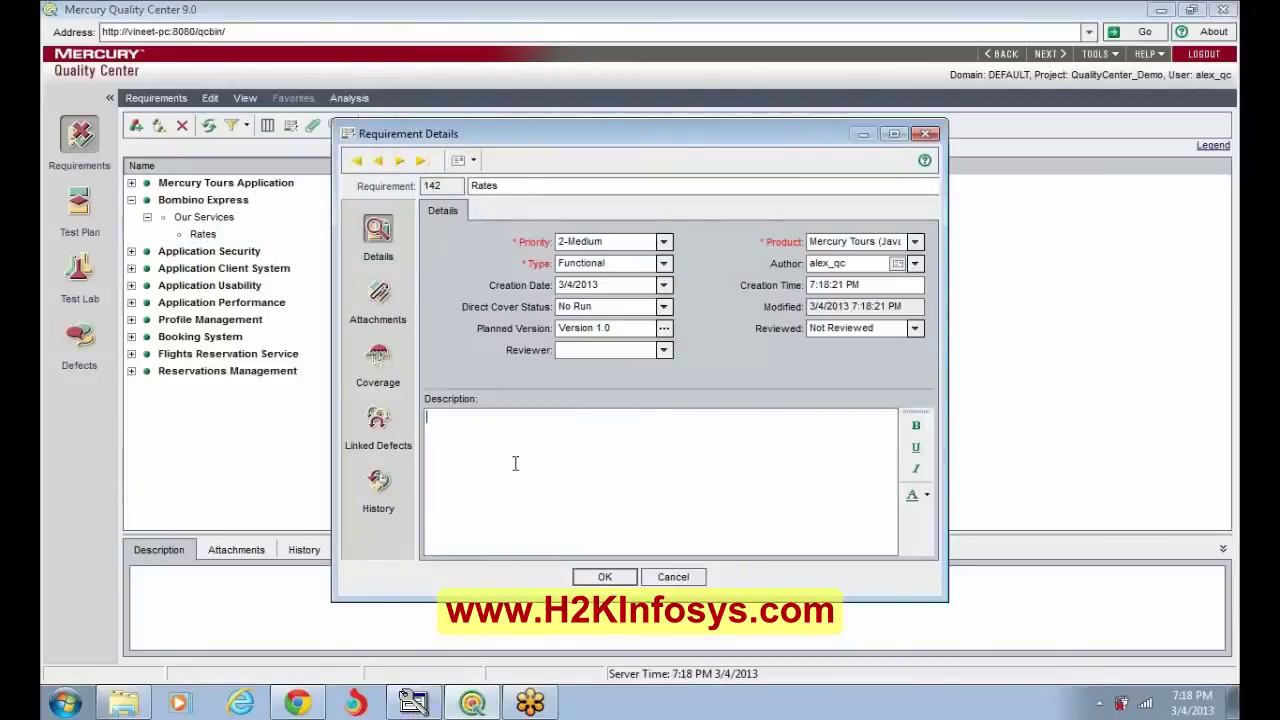
pyautogui.write('He')
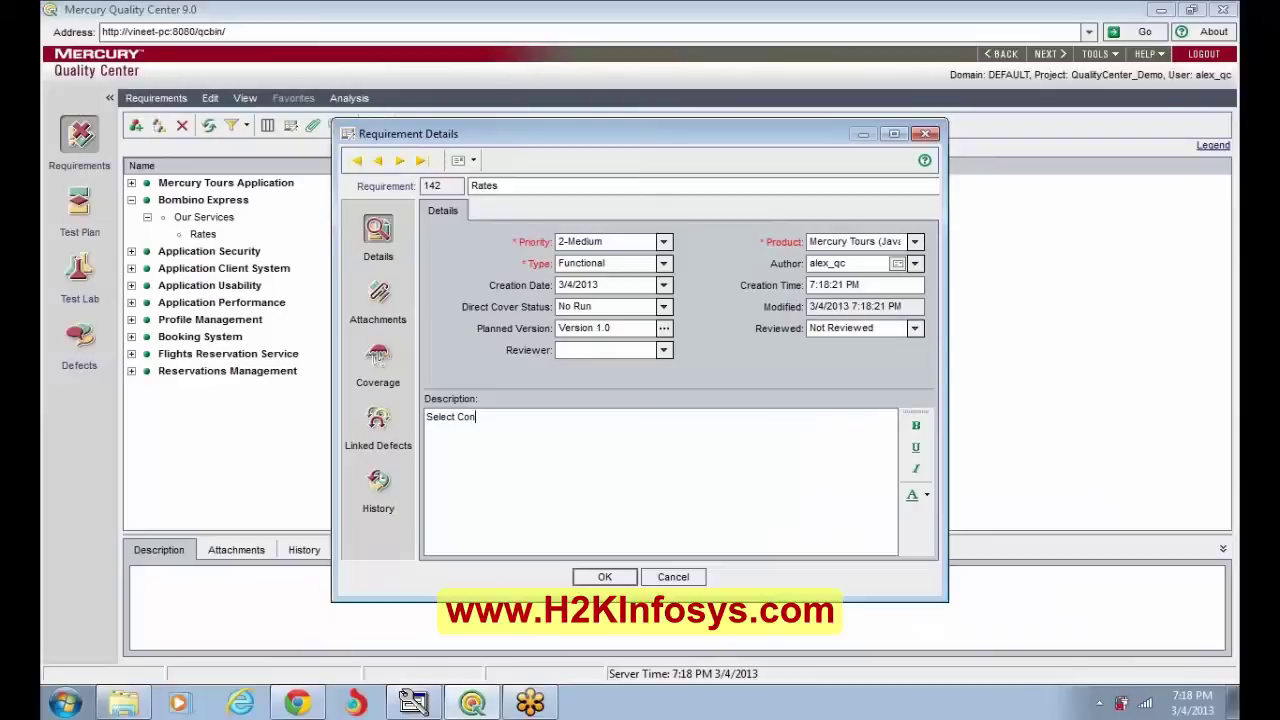
pyautogui.write('y to calculate Rates for')
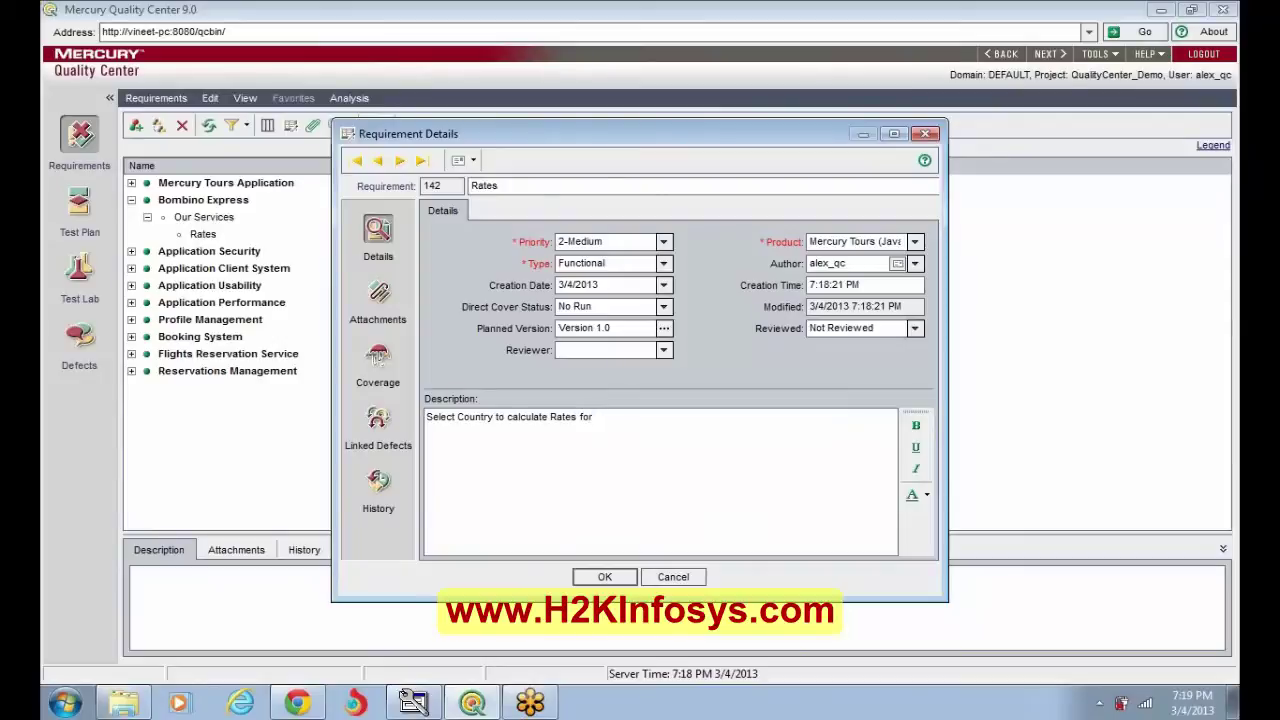
pyautogui.press('BackSpace')
pyautogui.press('BackSpace')
pyautogui.write('Domestic')
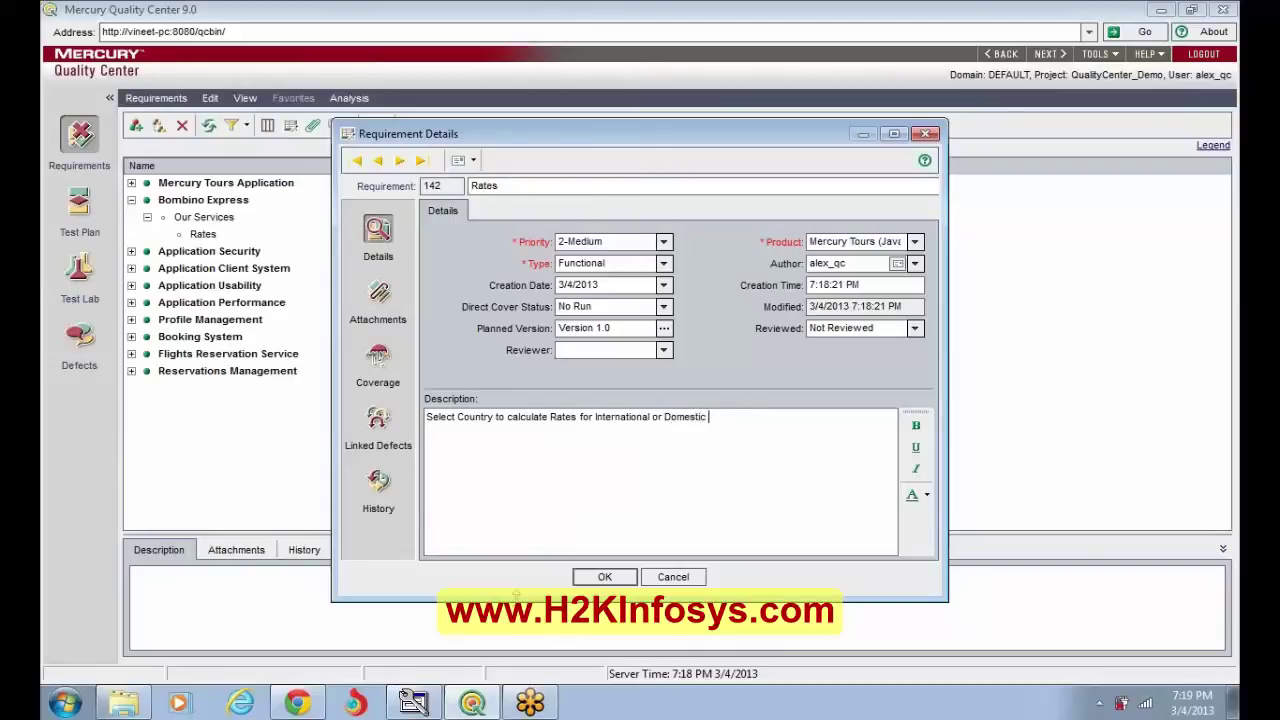
pyautogui.click(610, 577)
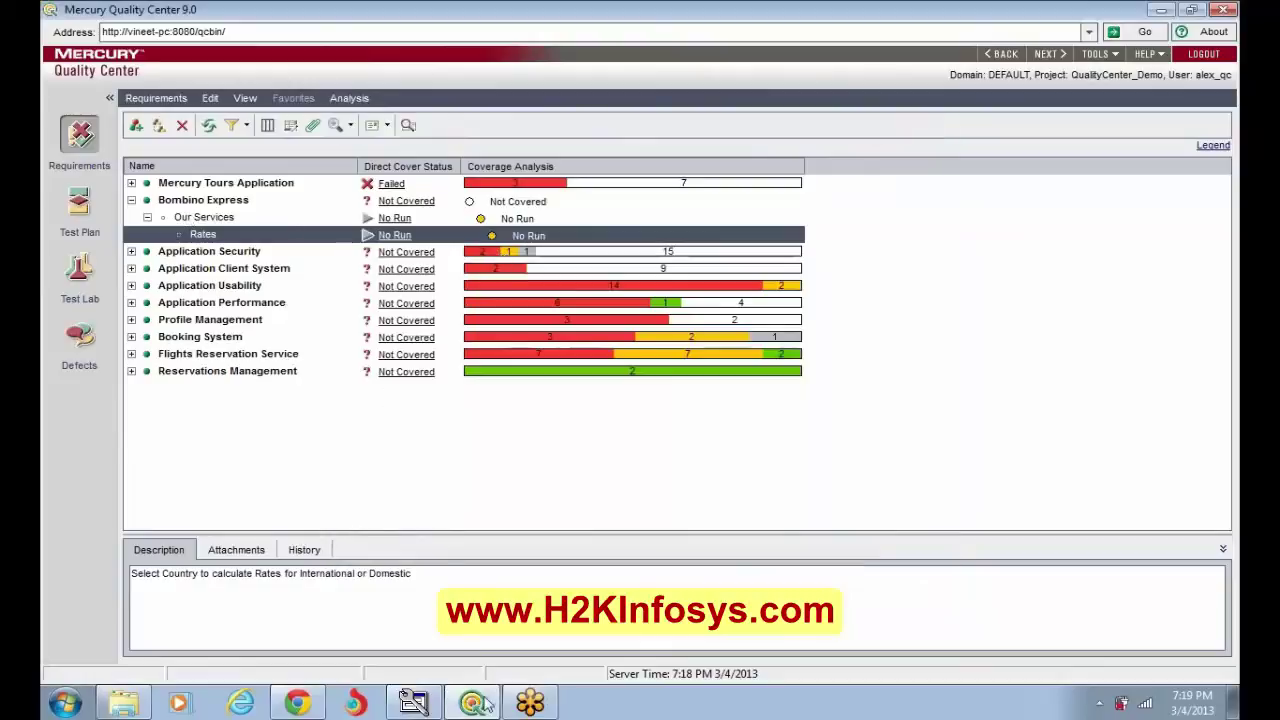
# Step: Switch to the Bombino Express website in Chrome, look through Our Services, and open the Currency Converter page under Quick User Tools
pyautogui.click(297, 703)
pyautogui.moveTo(558, 172)
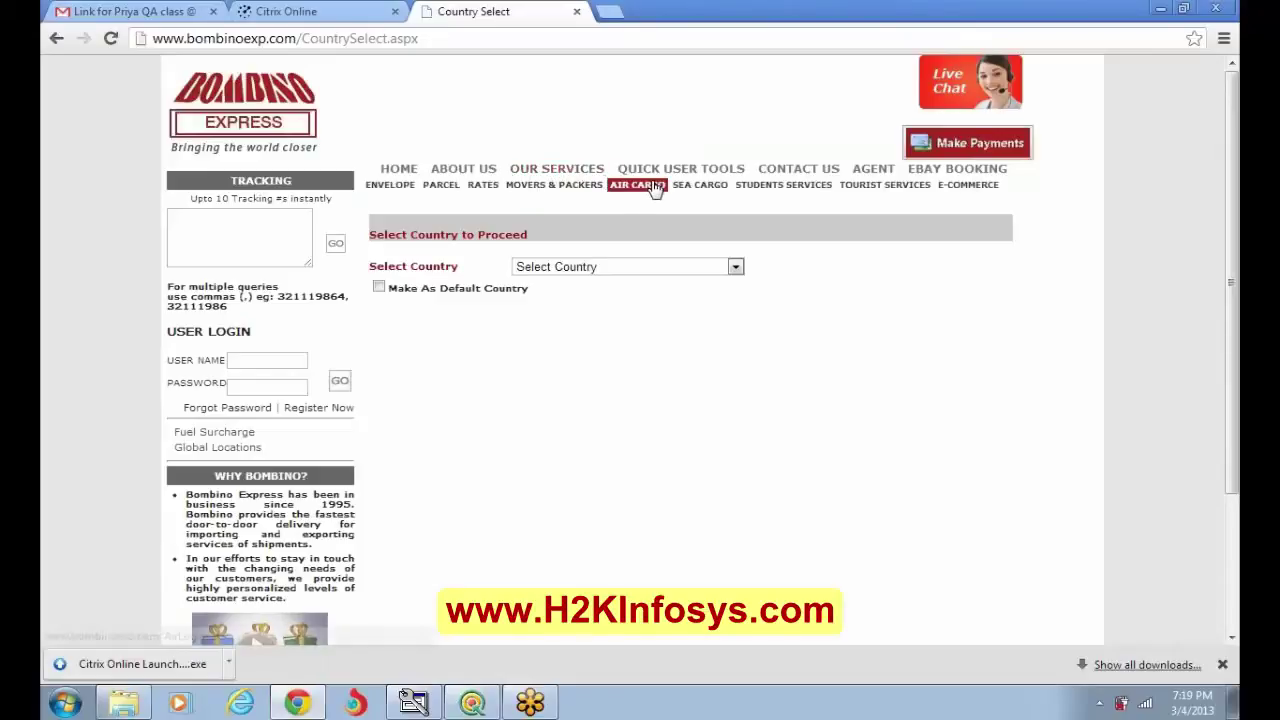
pyautogui.moveTo(655, 169)
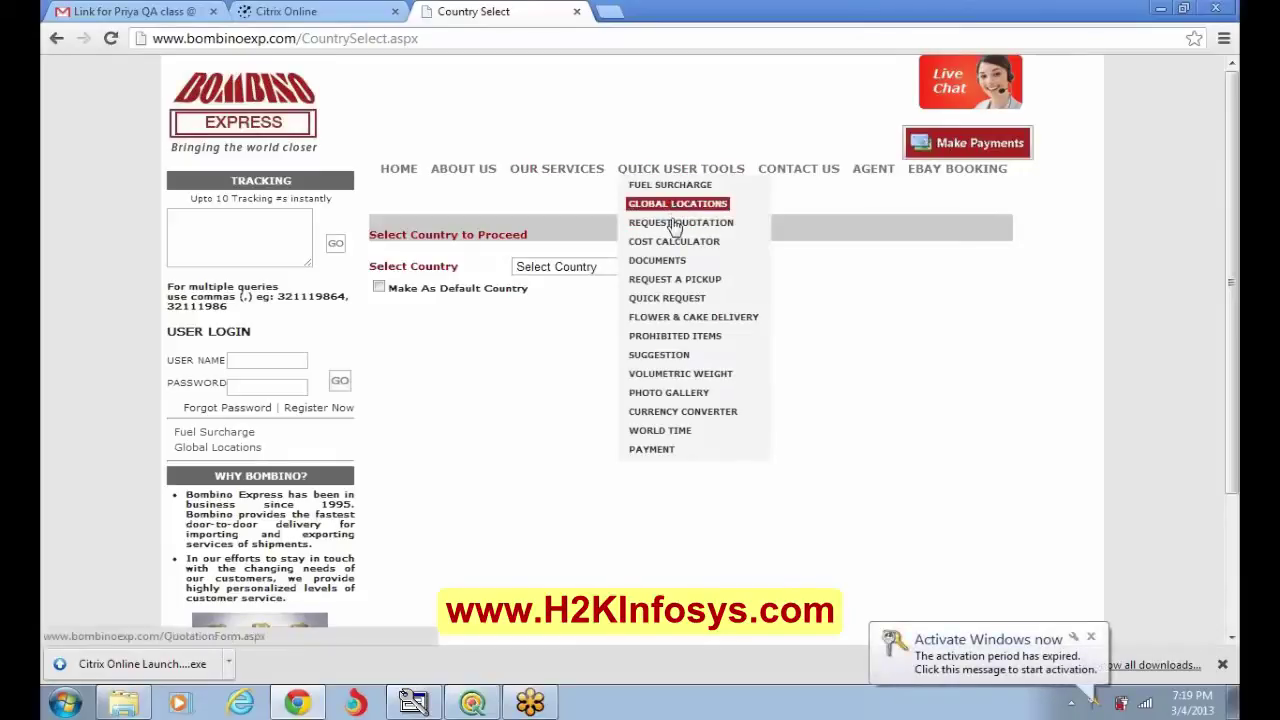
pyautogui.click(694, 418)
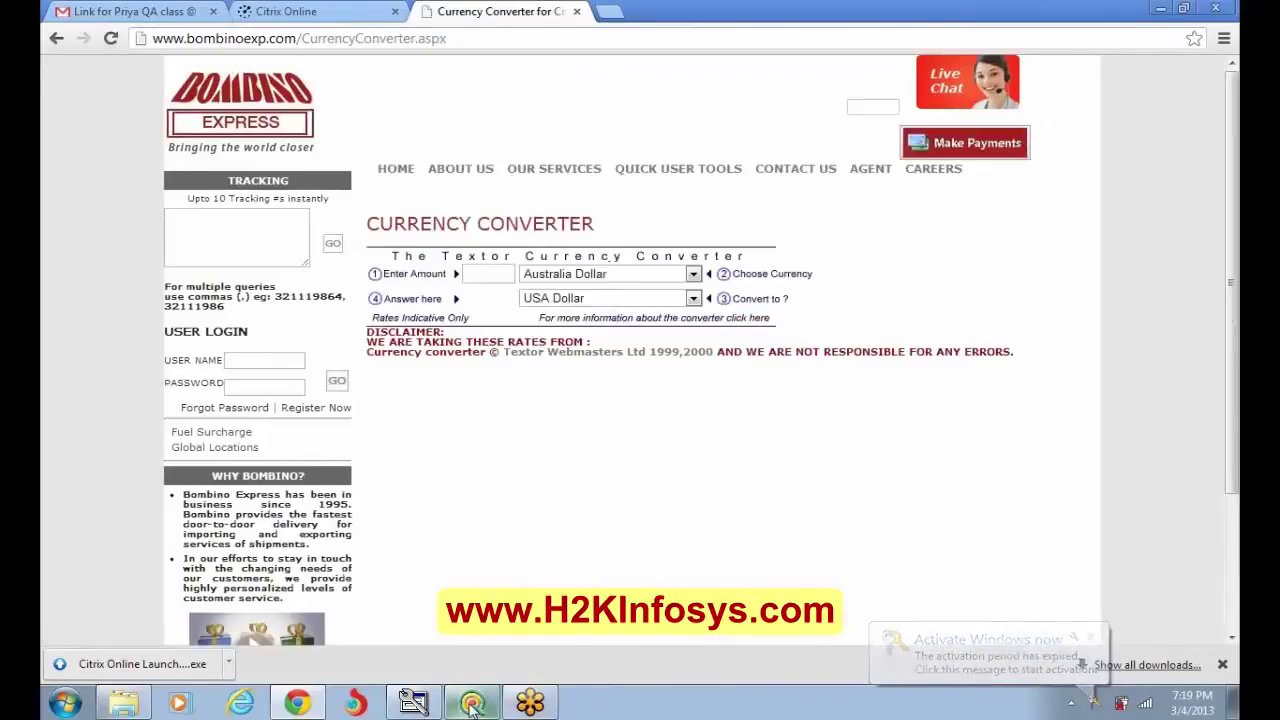
# Step: Switch to Quality Center and start a new child requirement named Quick User Tools under Bombino Express
pyautogui.click(474, 704)
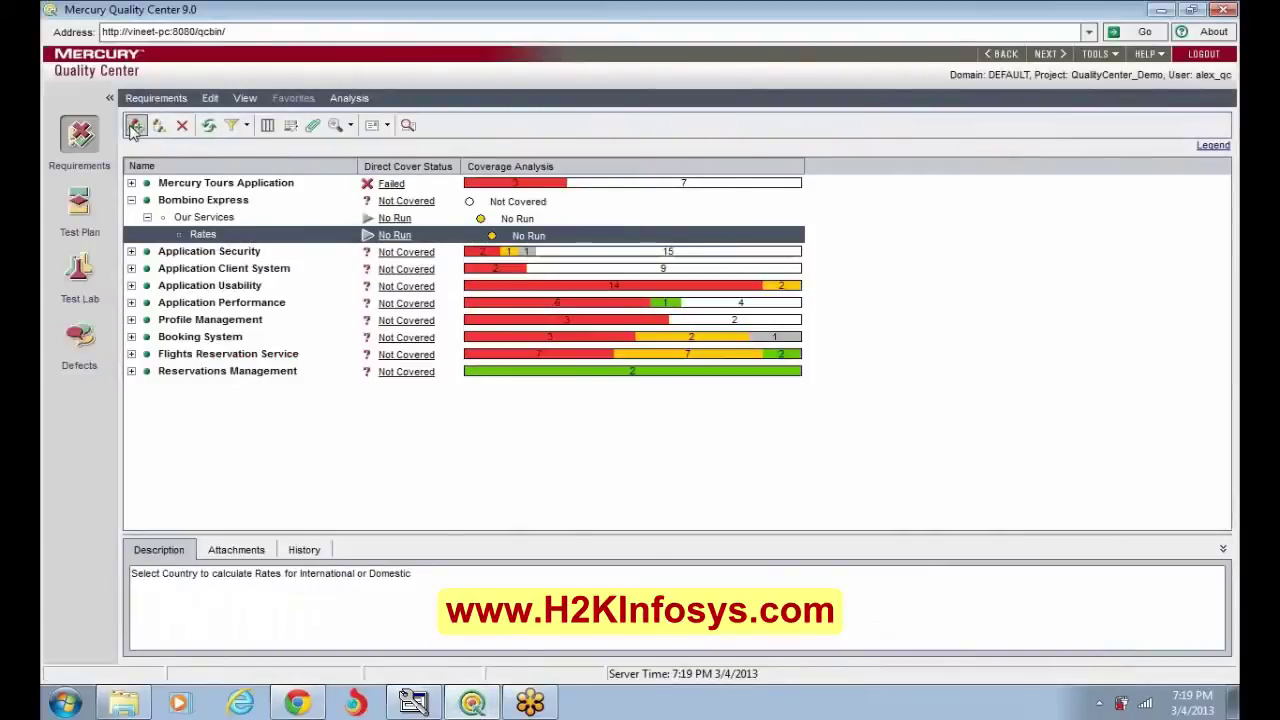
pyautogui.click(131, 200)
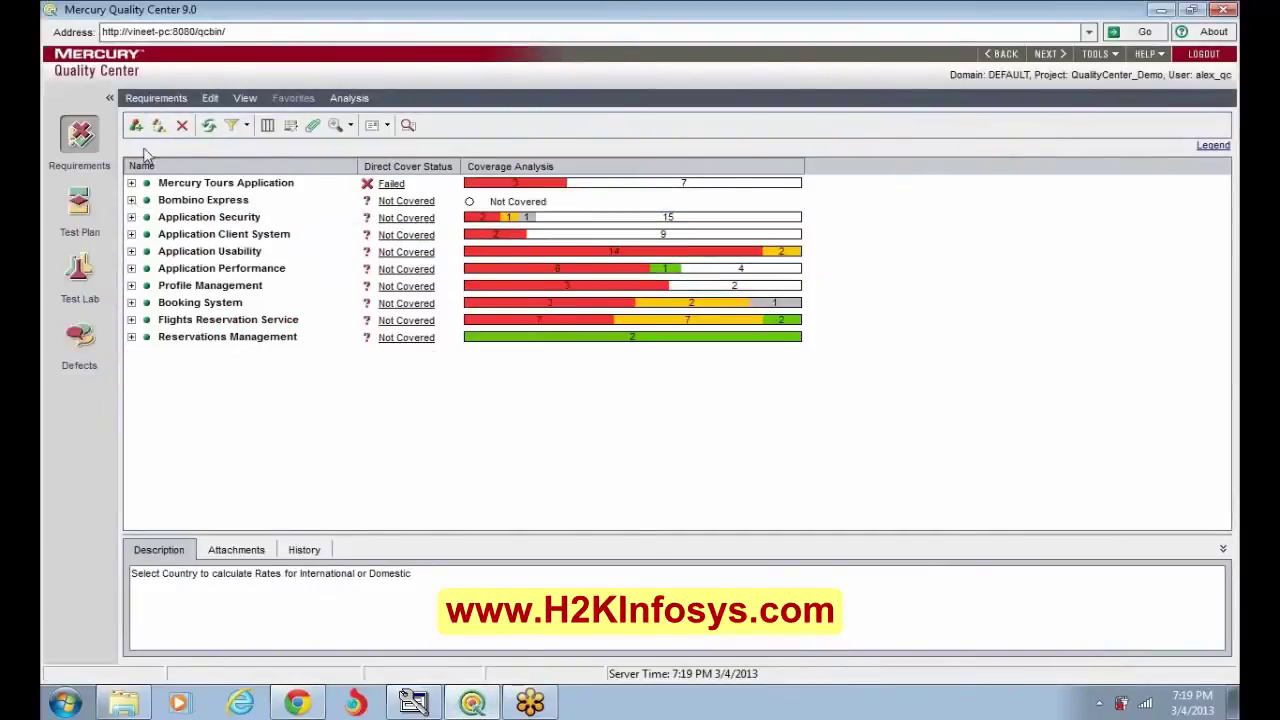
pyautogui.click(150, 204)
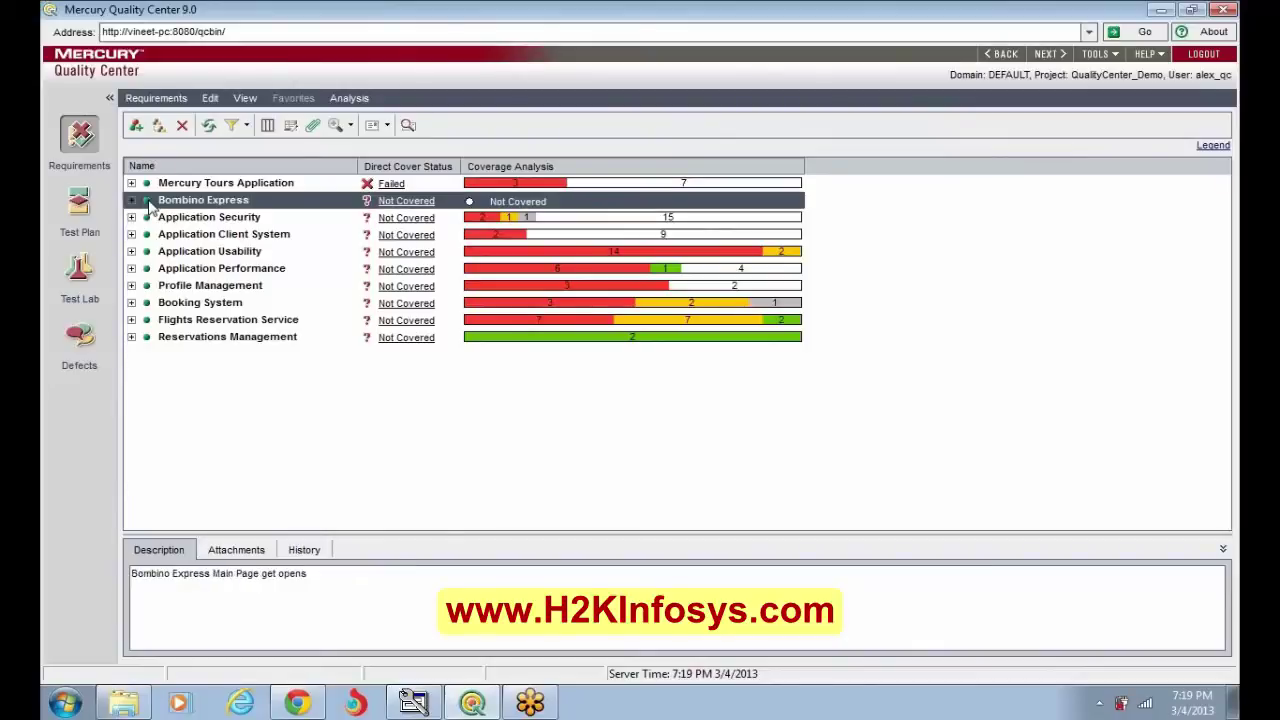
pyautogui.click(131, 200)
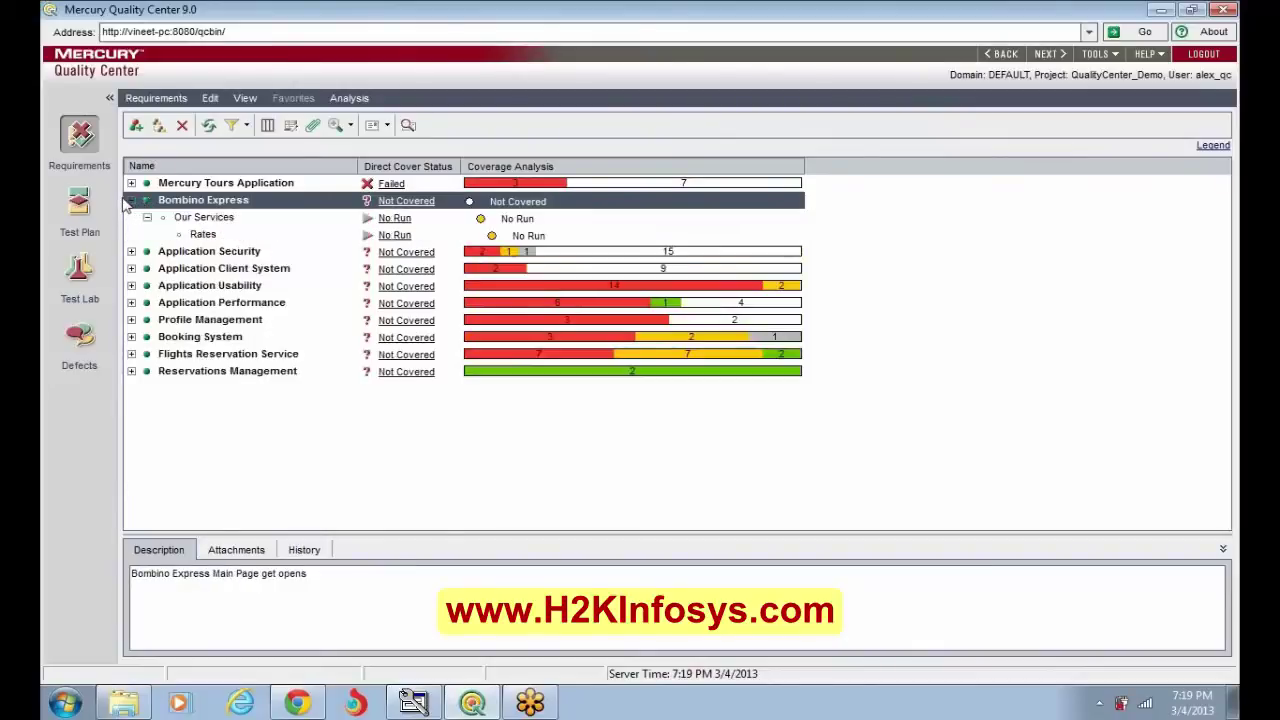
pyautogui.click(147, 217)
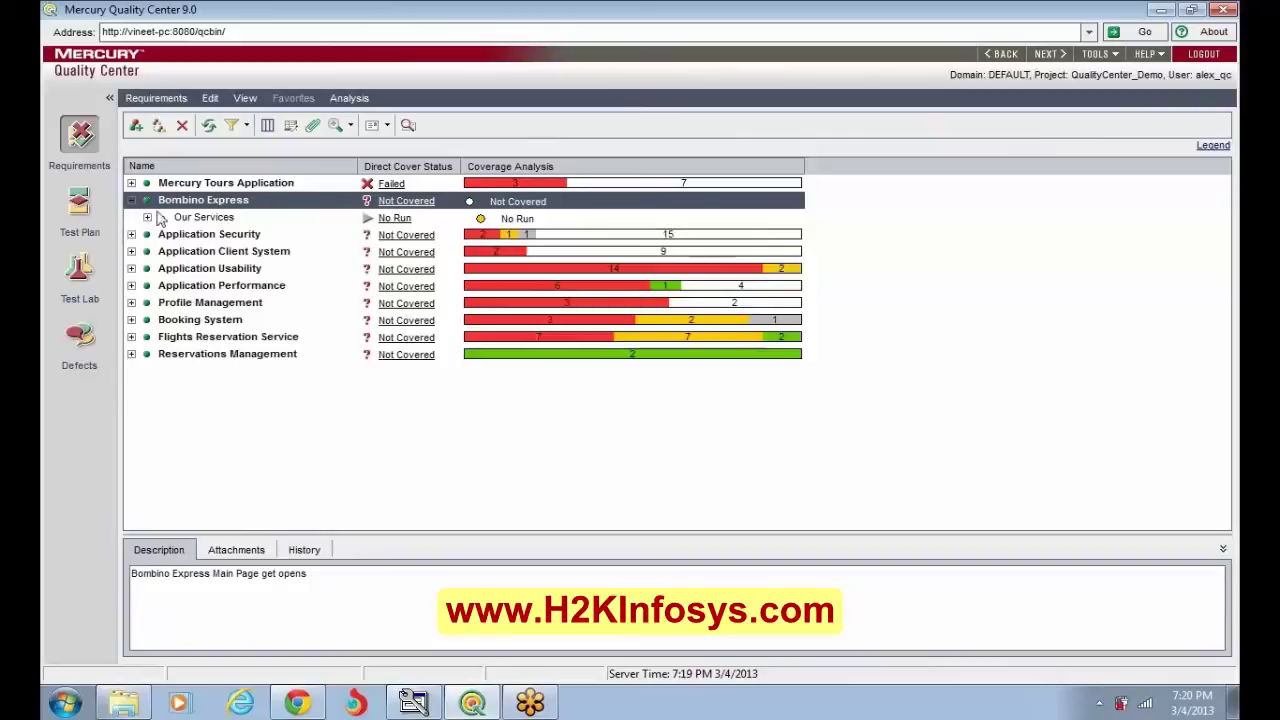
pyautogui.click(161, 127)
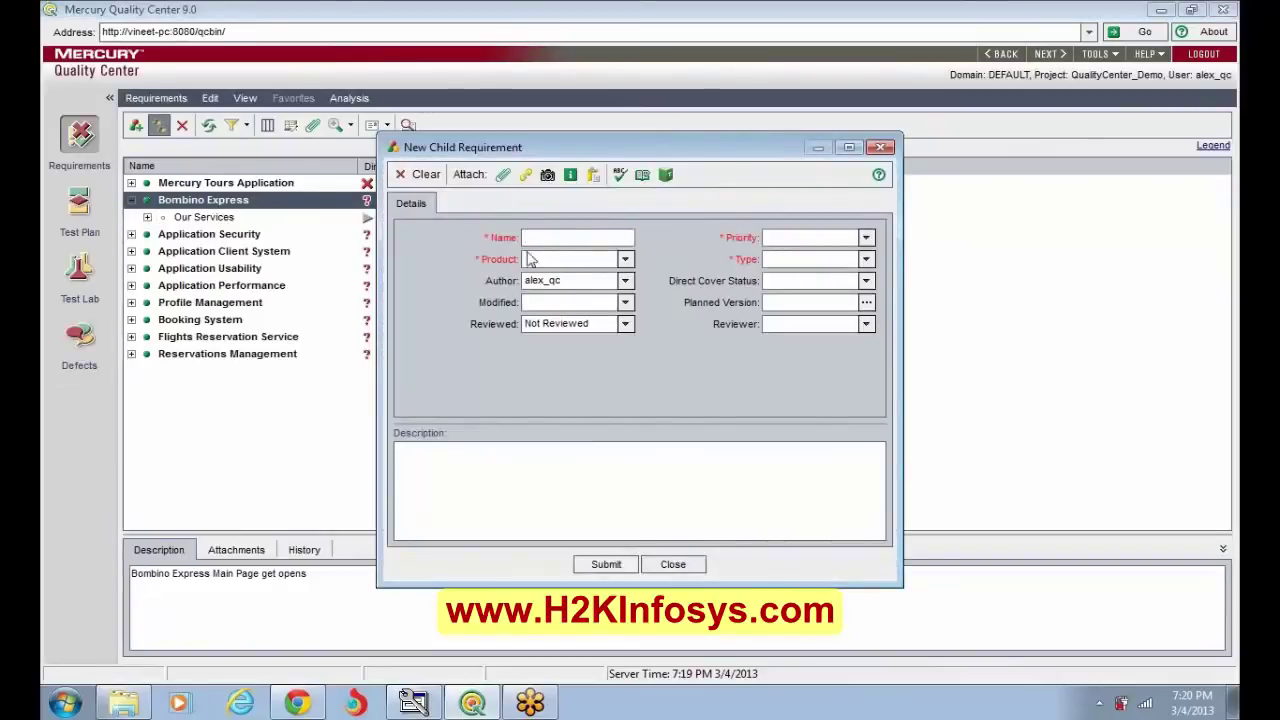
pyautogui.write('Quick User Tools')
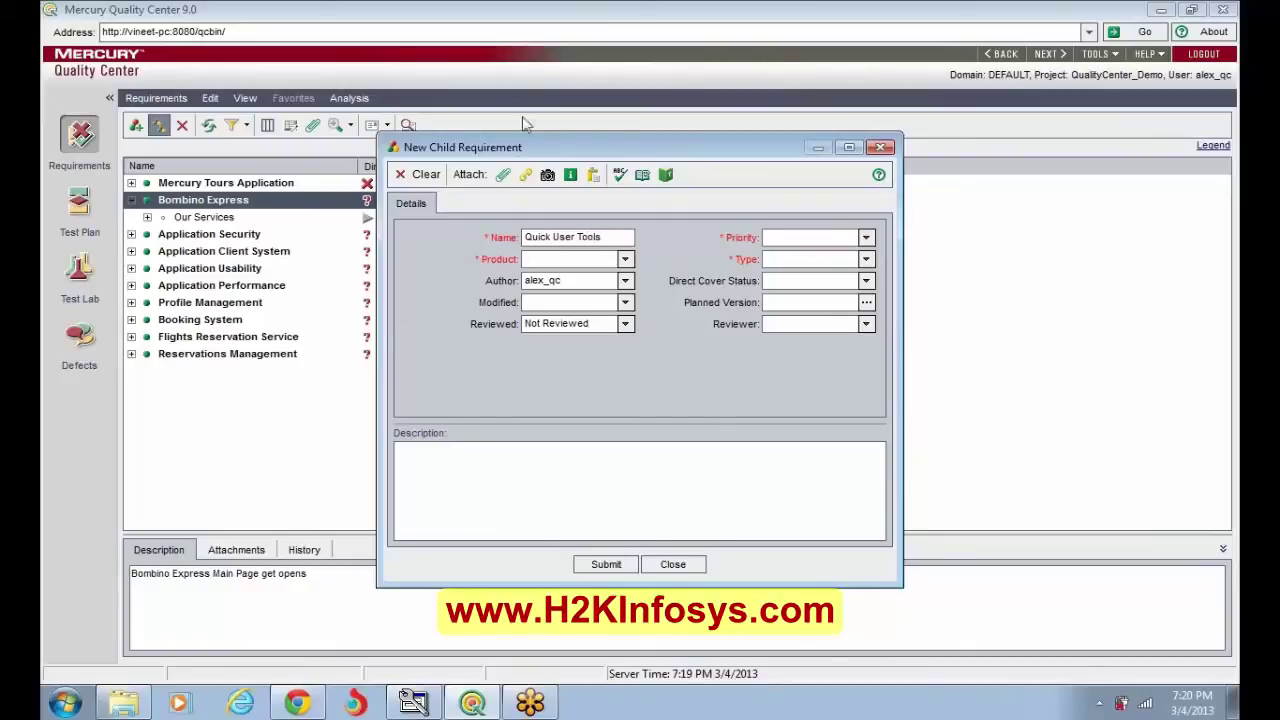
# Step: Set the new requirement's product to the HTML edition of Mercury Tours and its modified date to 3/4/2013, keeping Not Reviewed
pyautogui.click(625, 260)
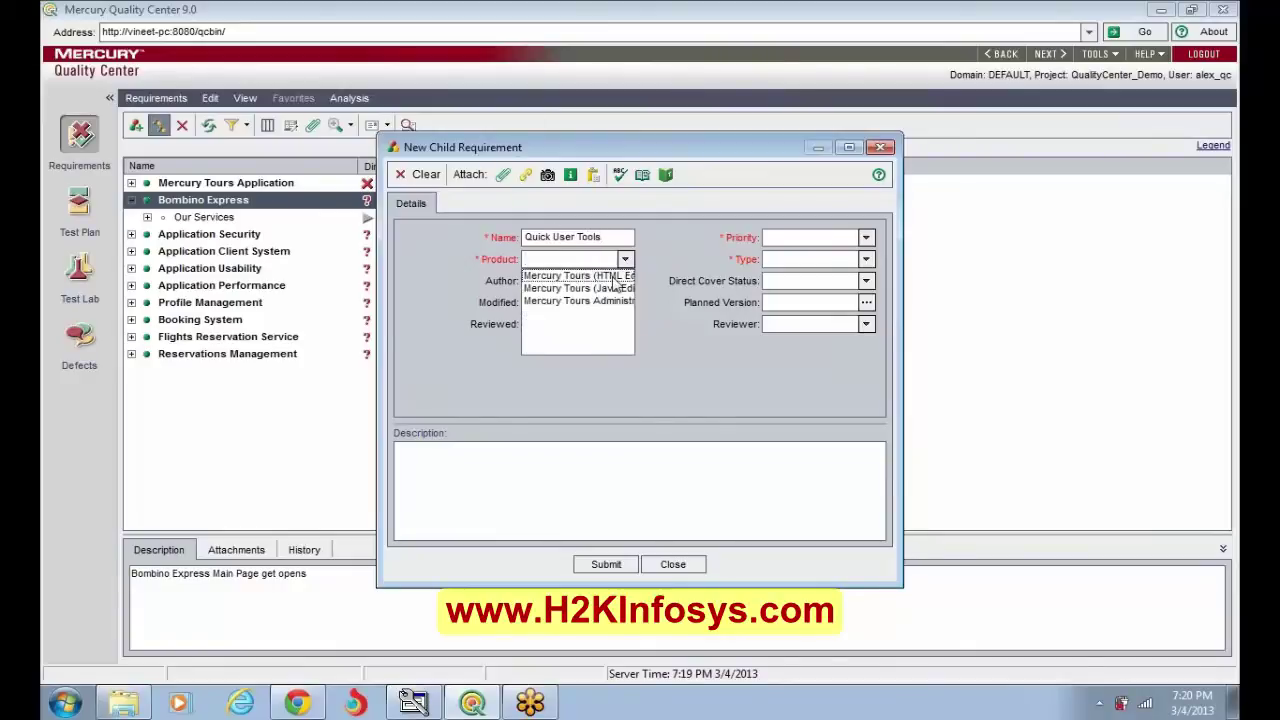
pyautogui.click(618, 276)
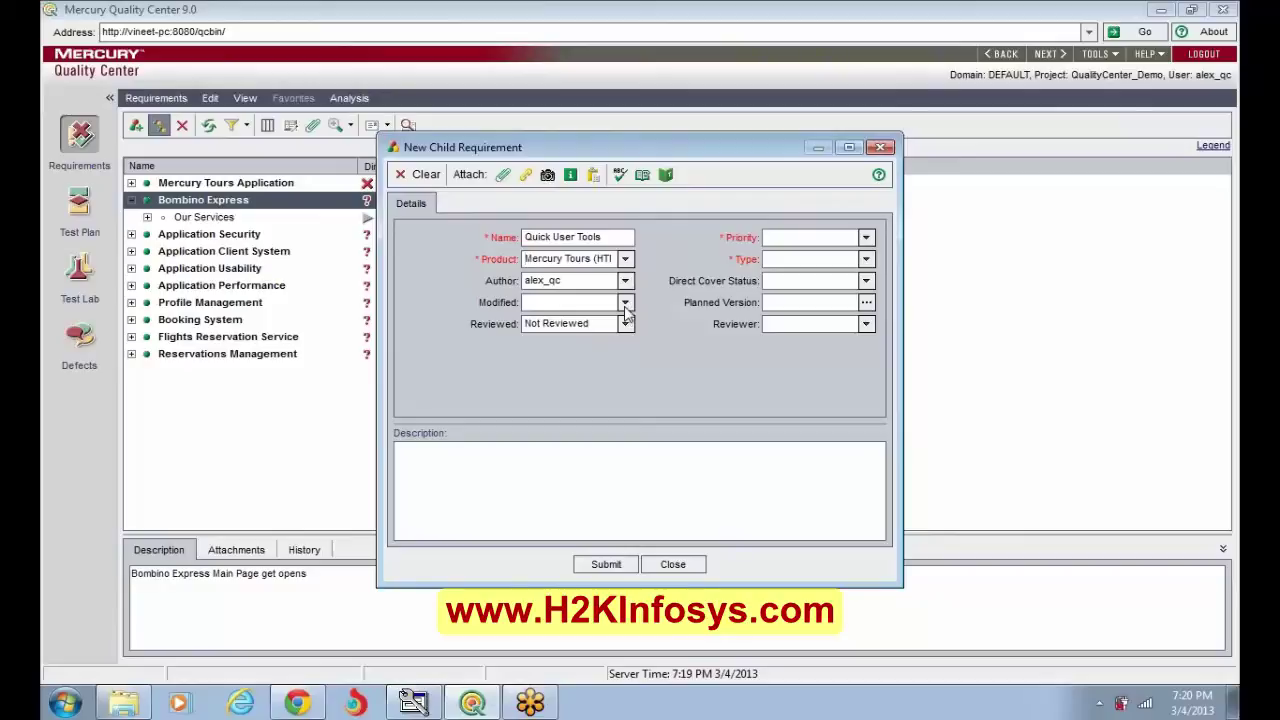
pyautogui.click(625, 305)
pyautogui.click(558, 376)
pyautogui.click(624, 324)
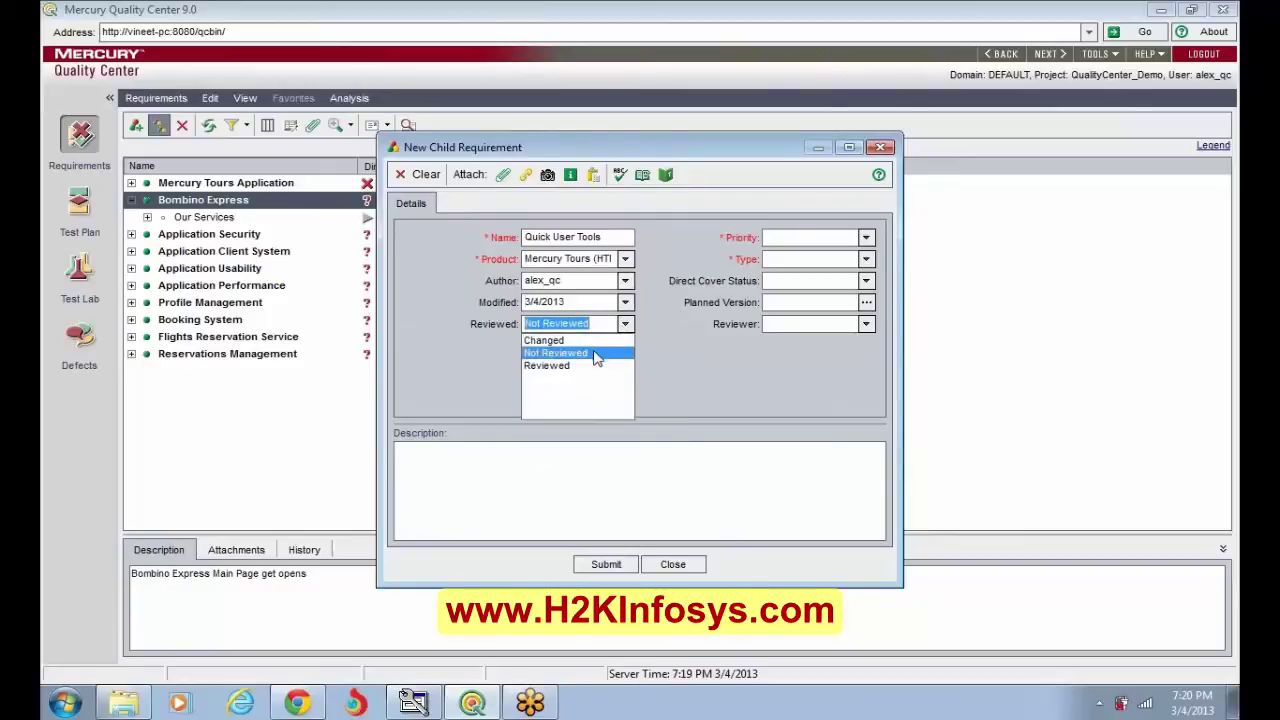
pyautogui.click(746, 210)
# Step: Set the Quick User Tools requirement's priority to 2-Medium and its type to Functional
pyautogui.click(866, 237)
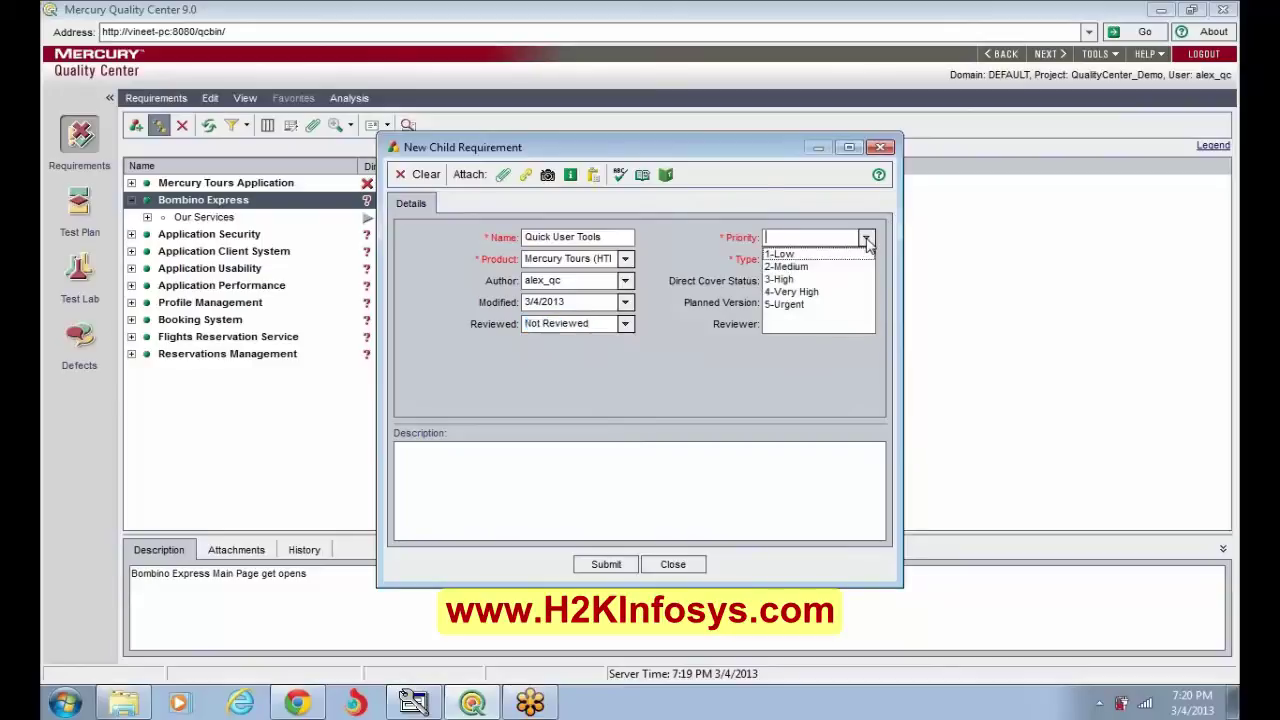
pyautogui.click(792, 266)
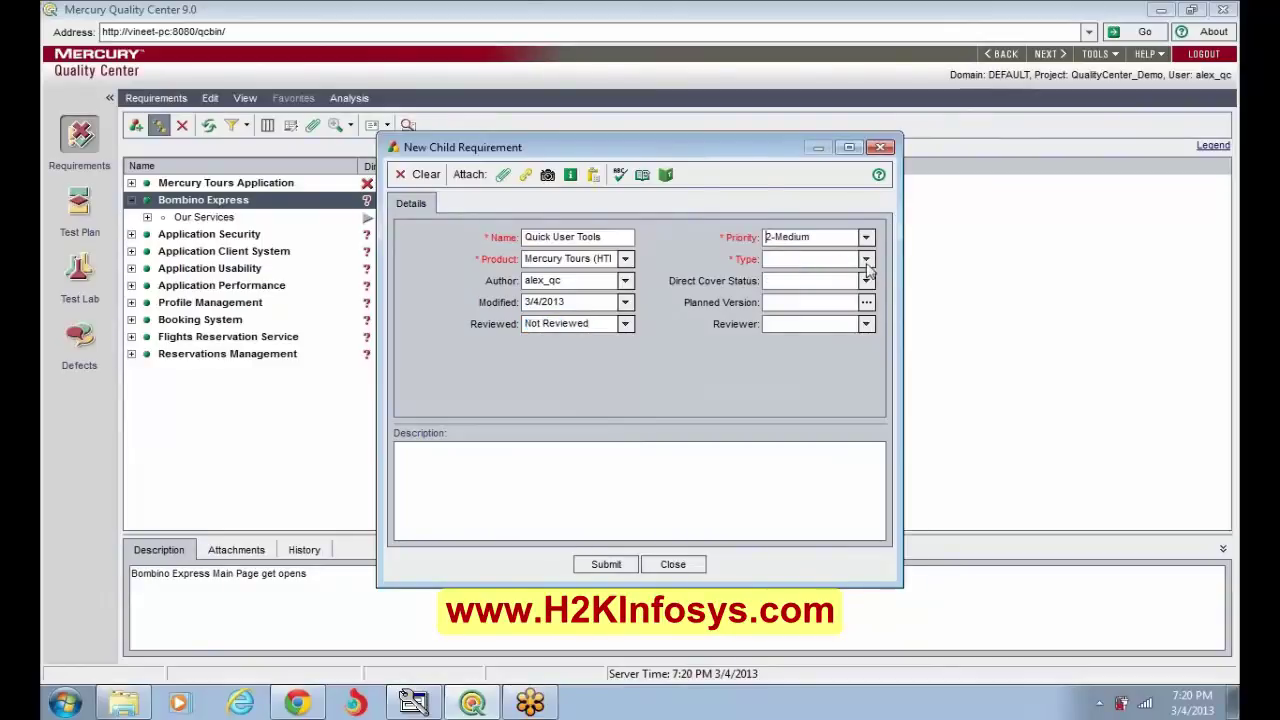
pyautogui.click(866, 259)
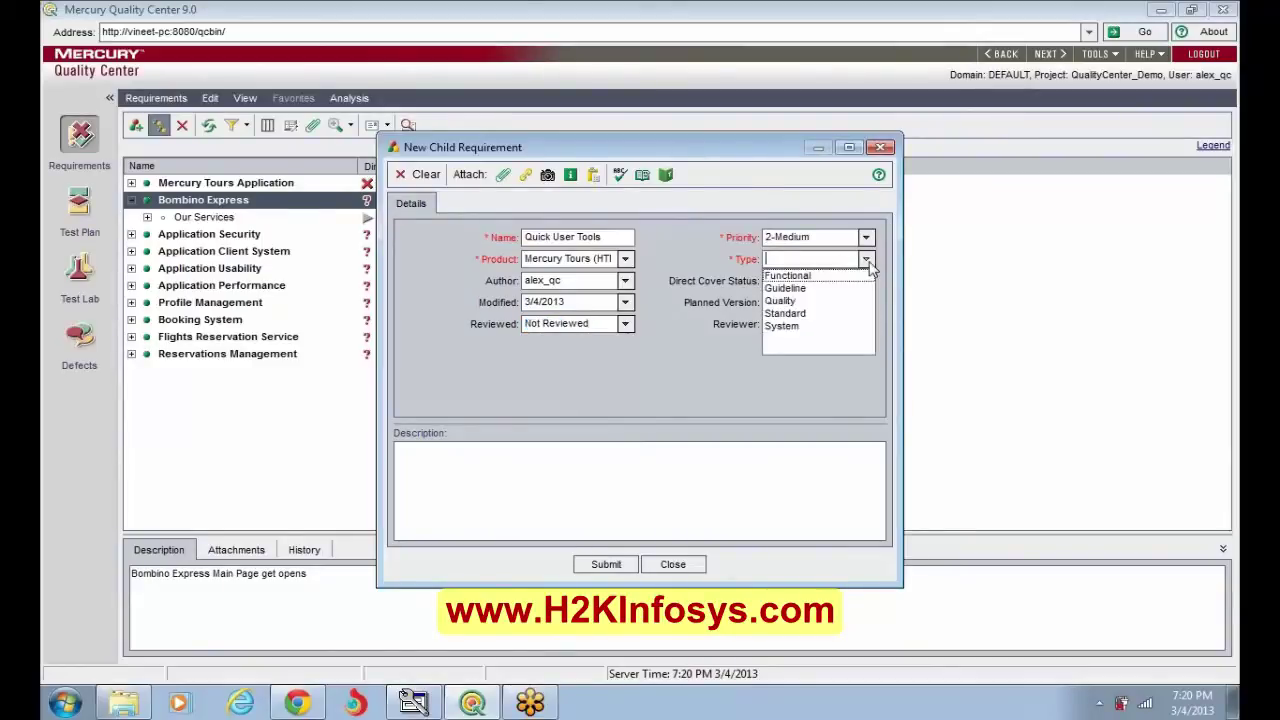
pyautogui.click(785, 278)
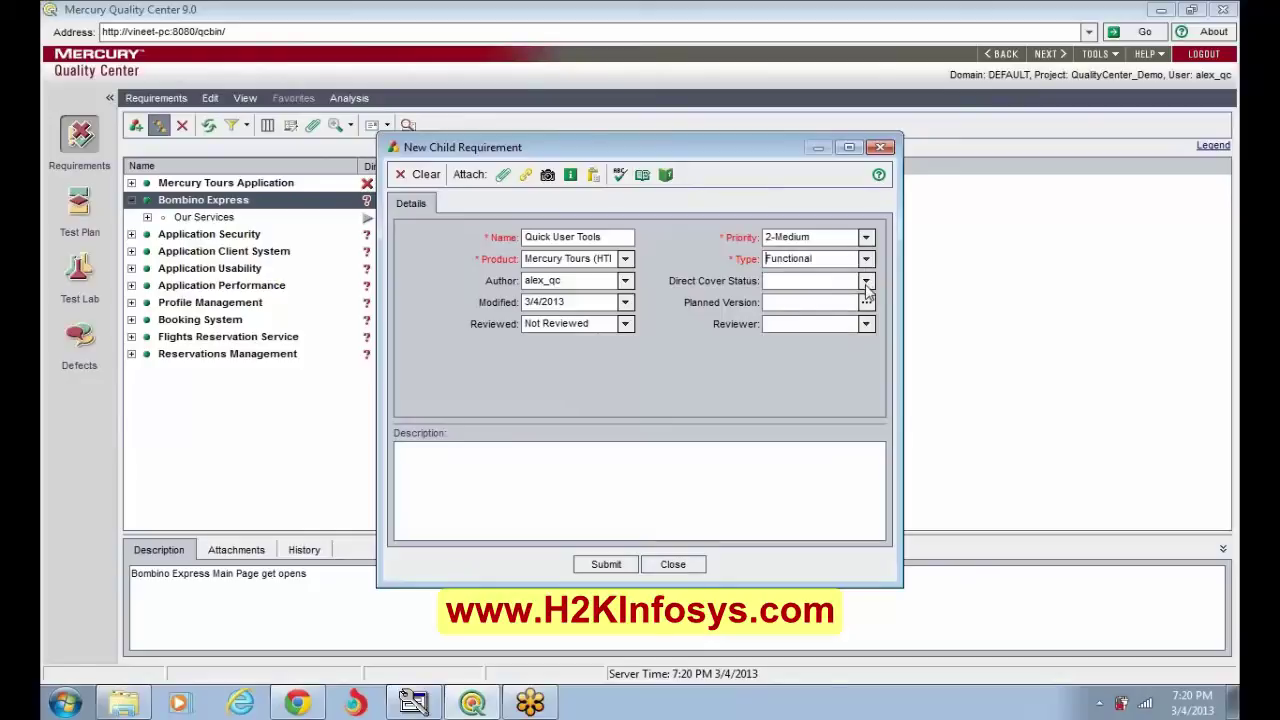
# Step: Set the Quick User Tools requirement's direct cover status to N/A
pyautogui.click(866, 282)
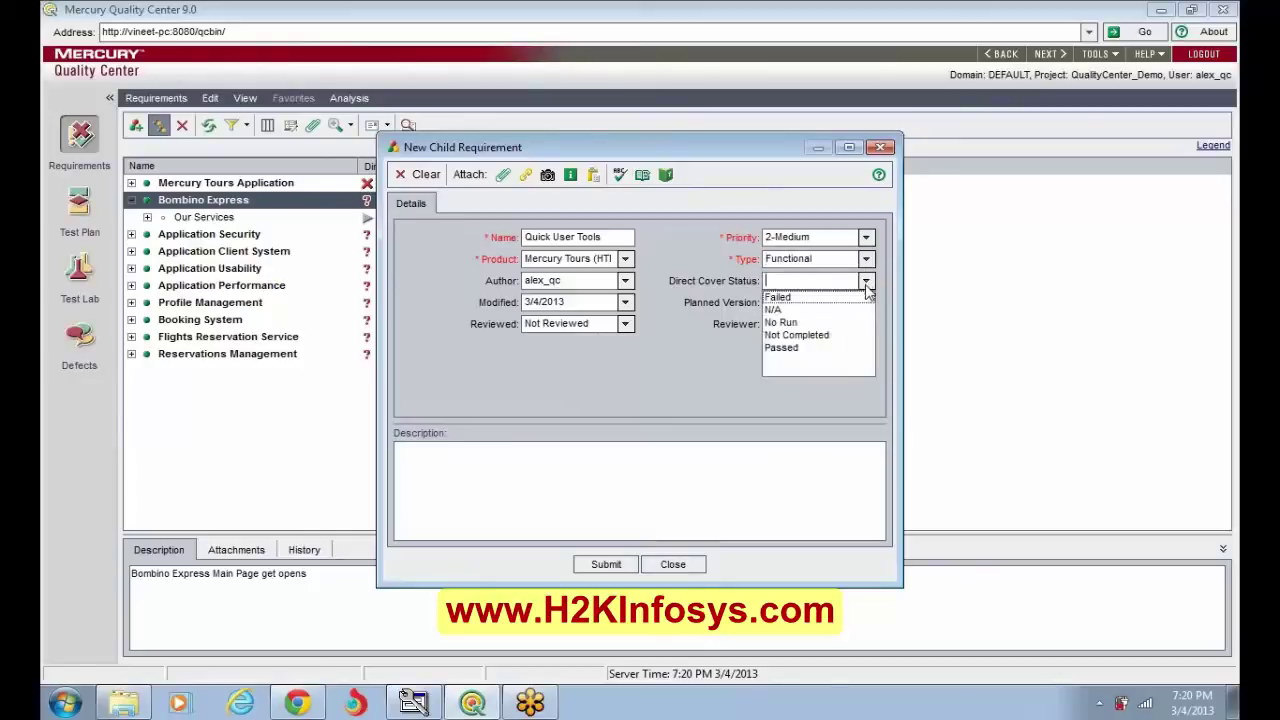
pyautogui.click(789, 323)
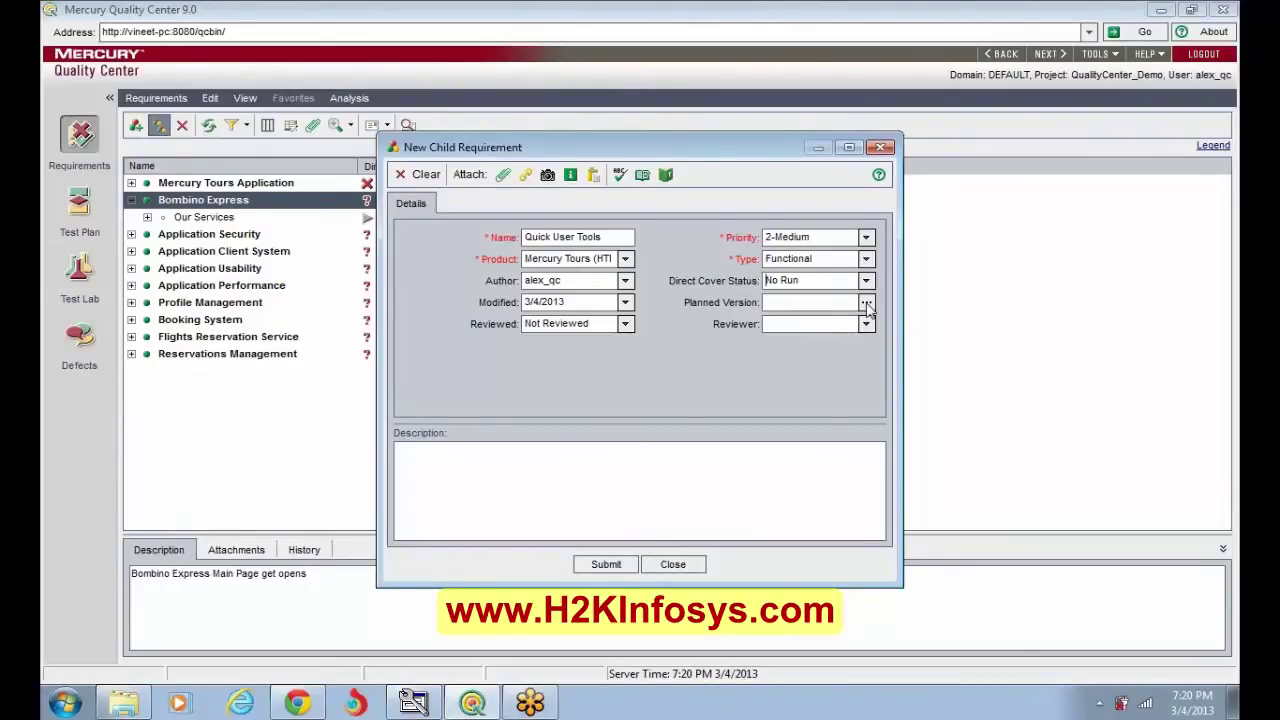
pyautogui.click(866, 281)
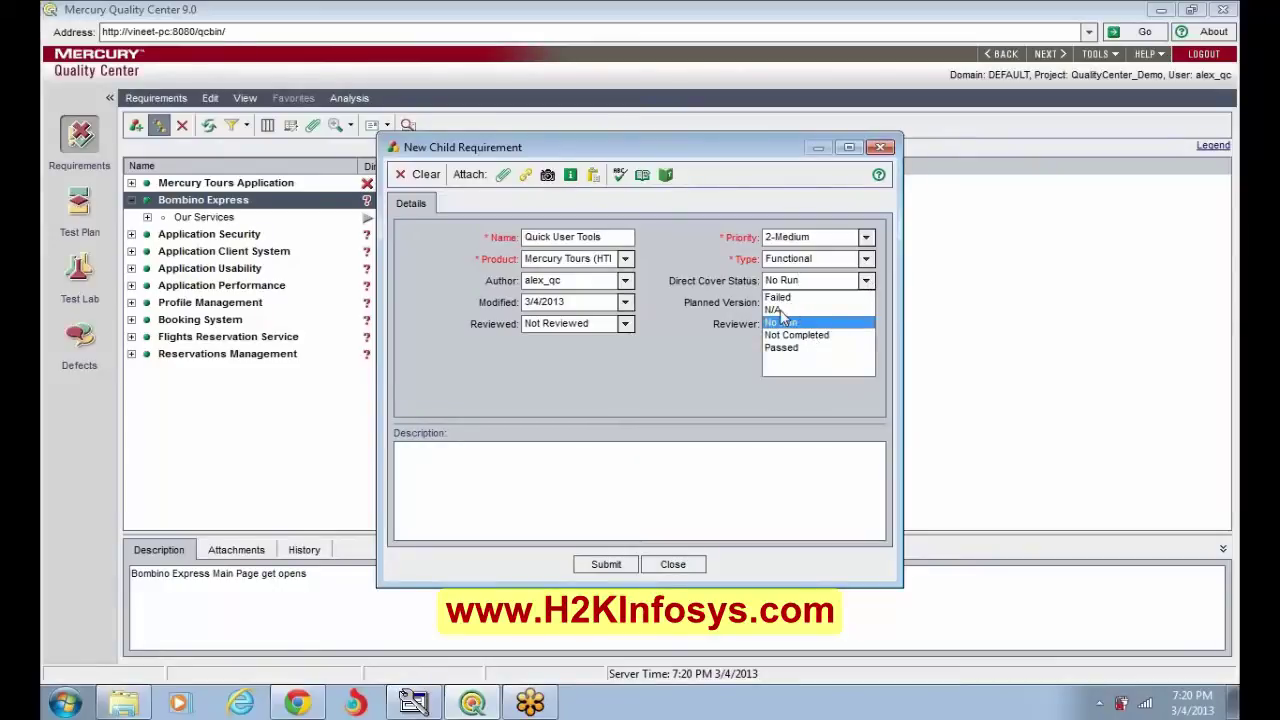
pyautogui.click(777, 310)
pyautogui.click(866, 284)
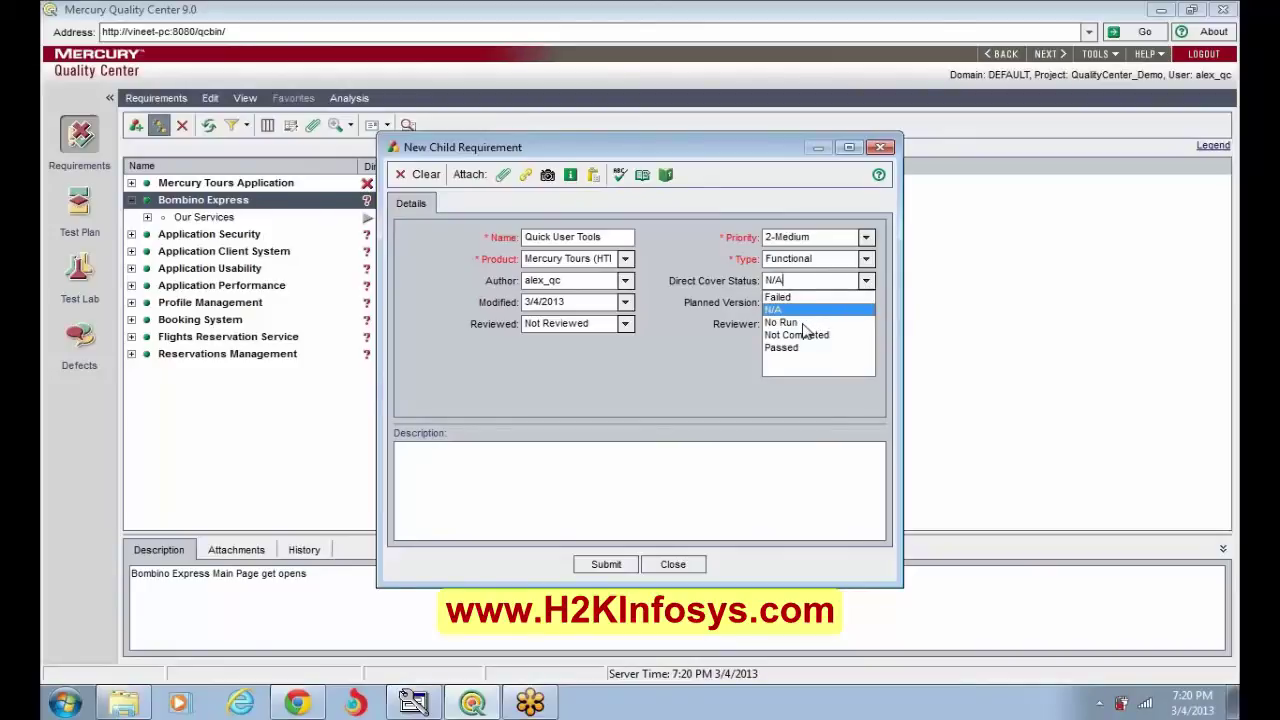
pyautogui.click(688, 383)
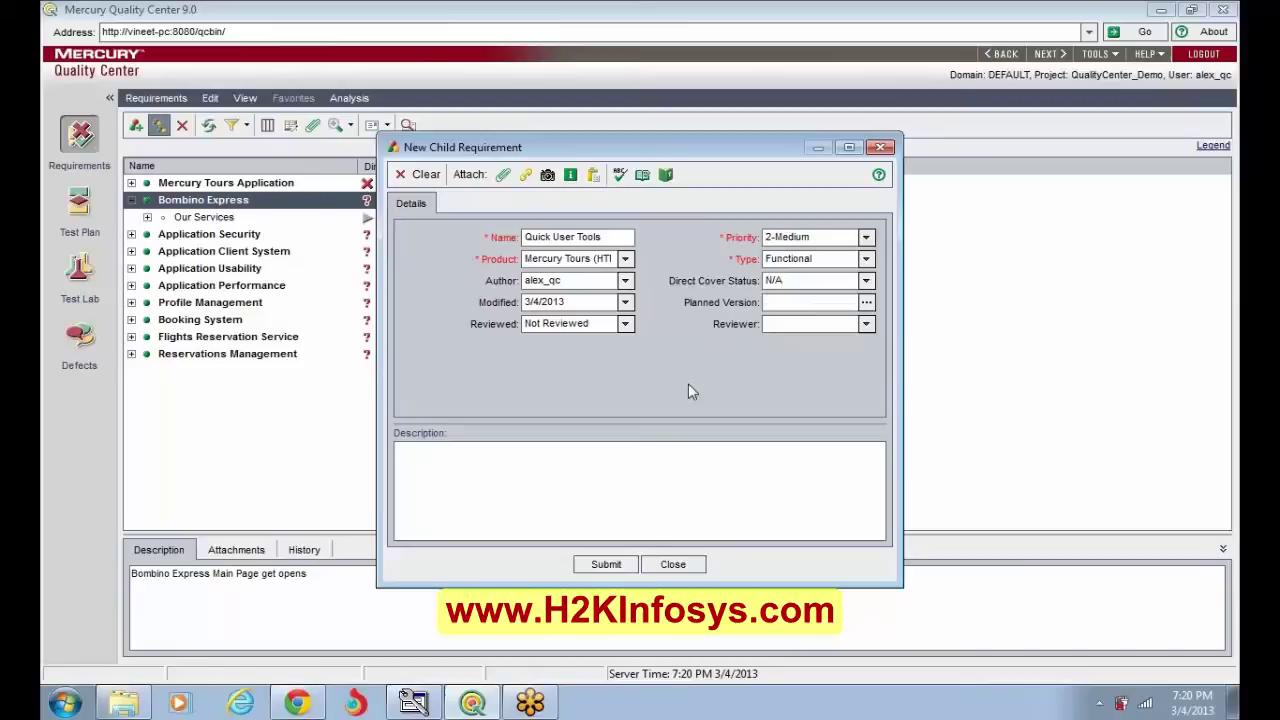
# Step: Set the planned version to Version 1.0 from HTML Edition Versions and assign the first listed user as reviewer
pyautogui.click(868, 305)
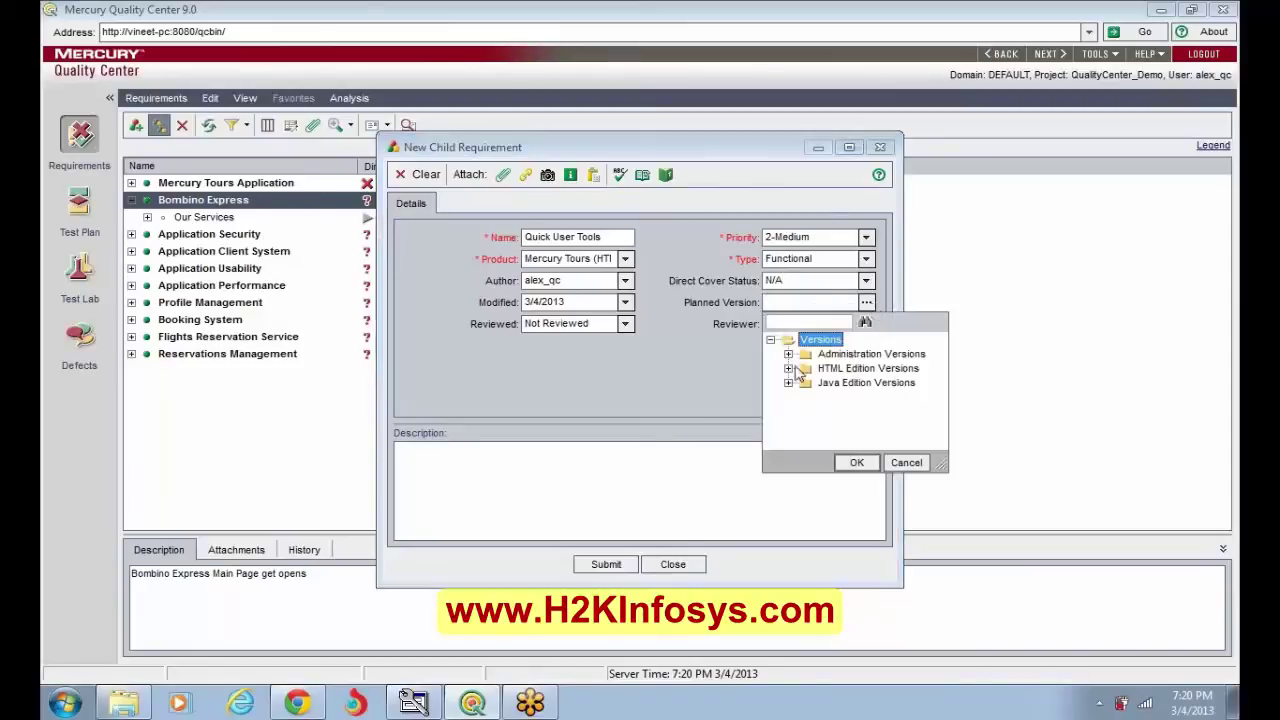
pyautogui.click(788, 368)
pyautogui.click(852, 399)
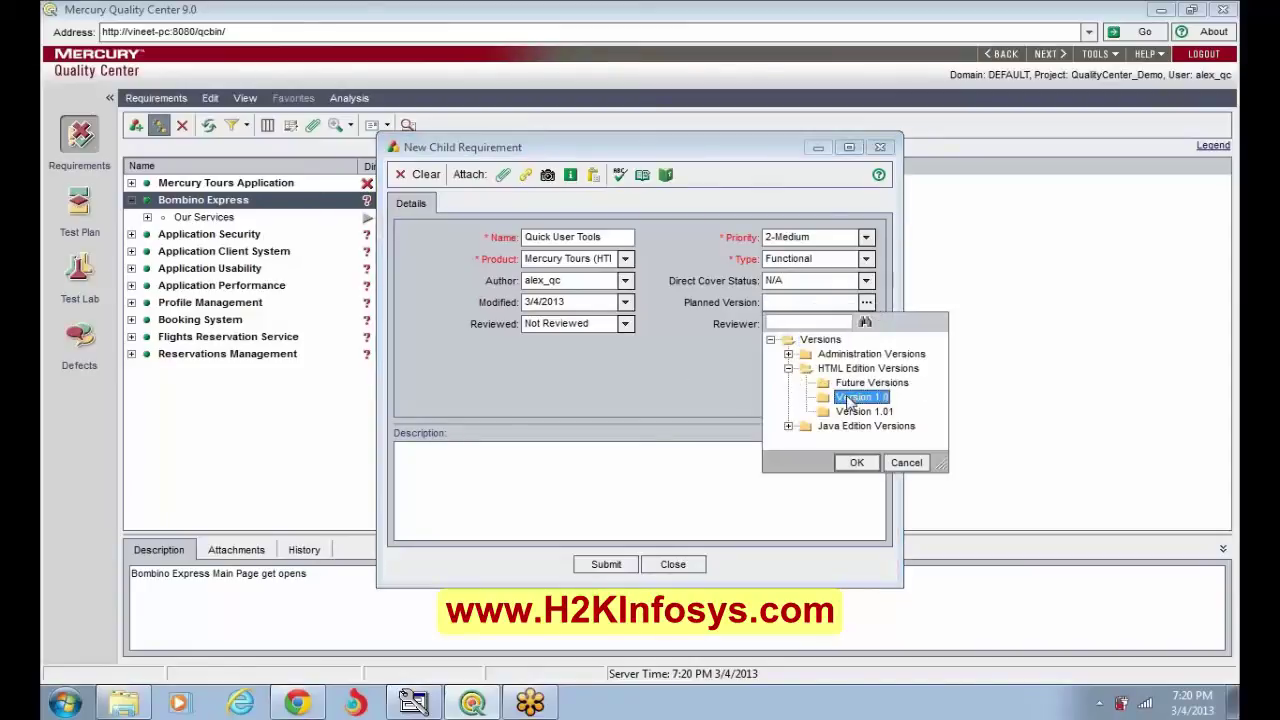
pyautogui.click(857, 463)
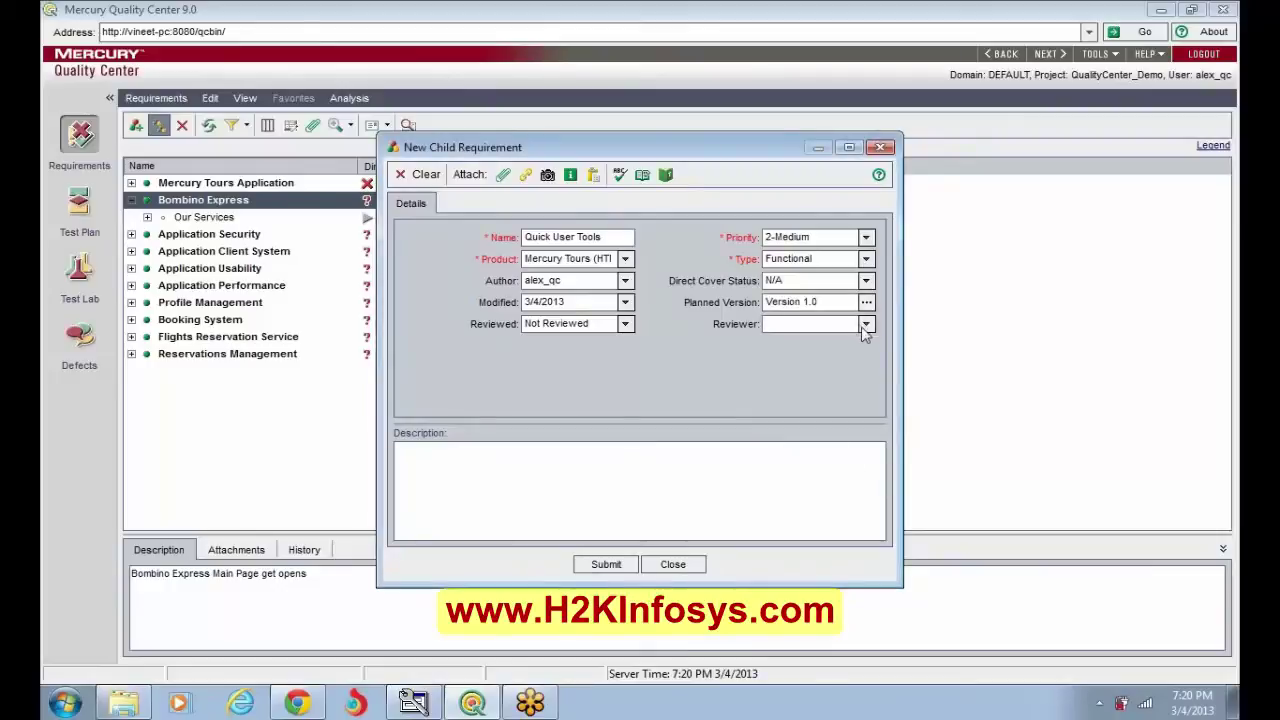
pyautogui.click(866, 325)
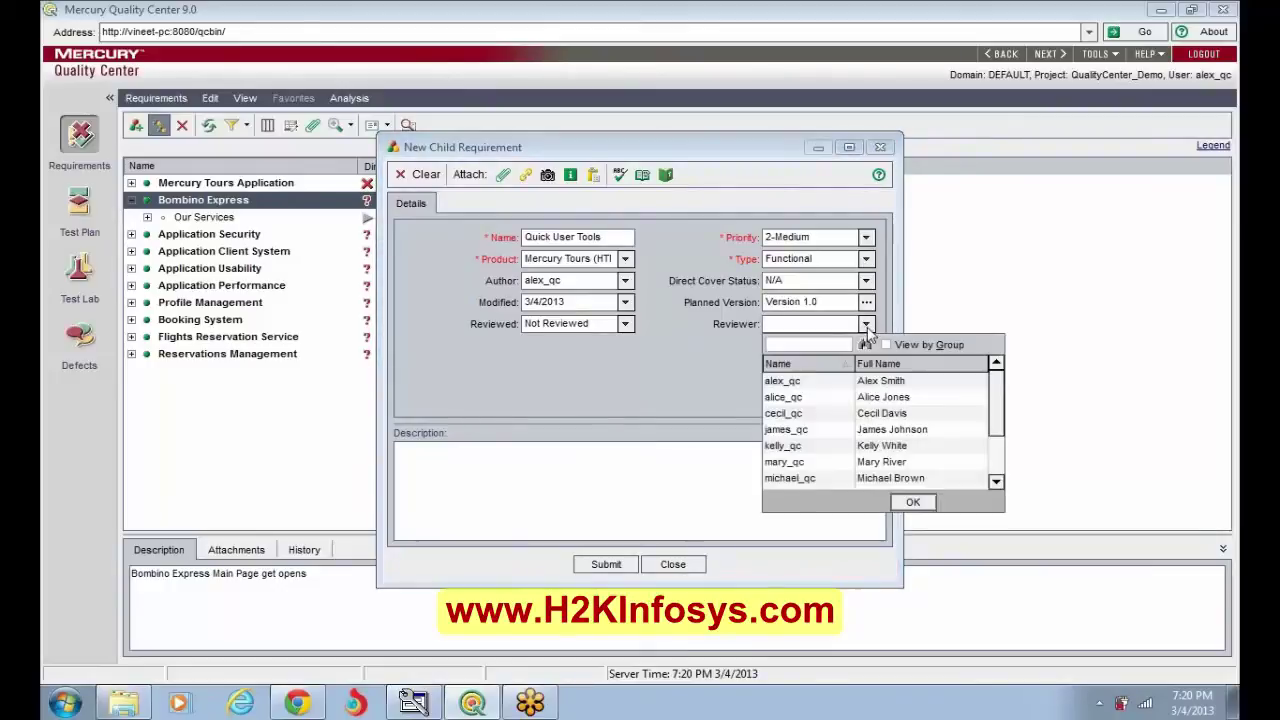
pyautogui.click(880, 381)
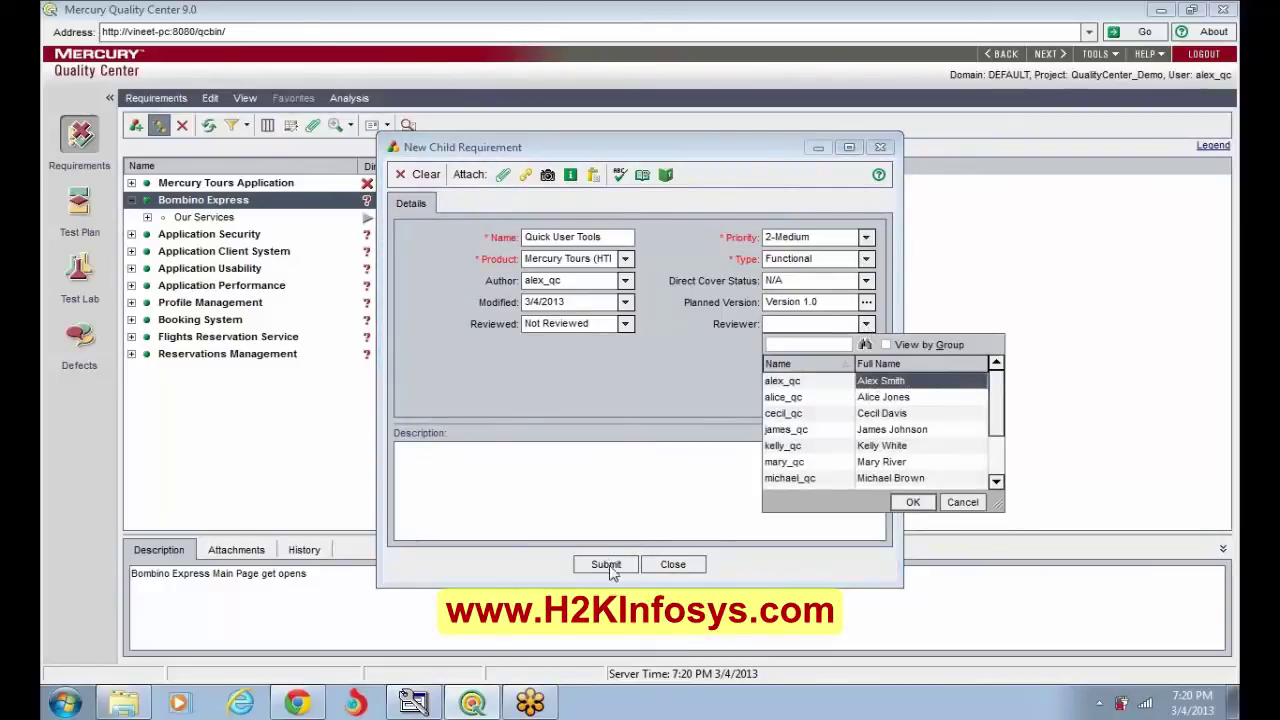
pyautogui.click(906, 510)
# Step: Describe the Quick User Tools requirement as "Open Quick User tools Page" and submit it under Bombino Express
pyautogui.click(480, 486)
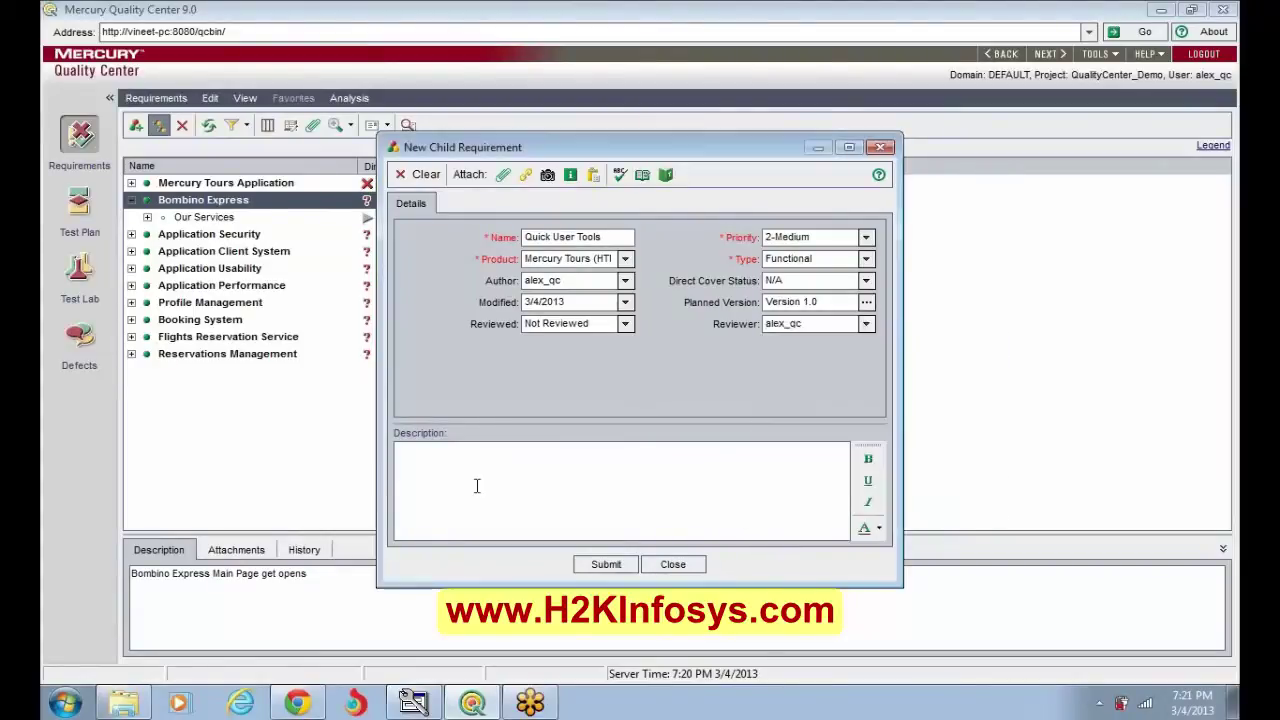
pyautogui.write('Open Quick User')
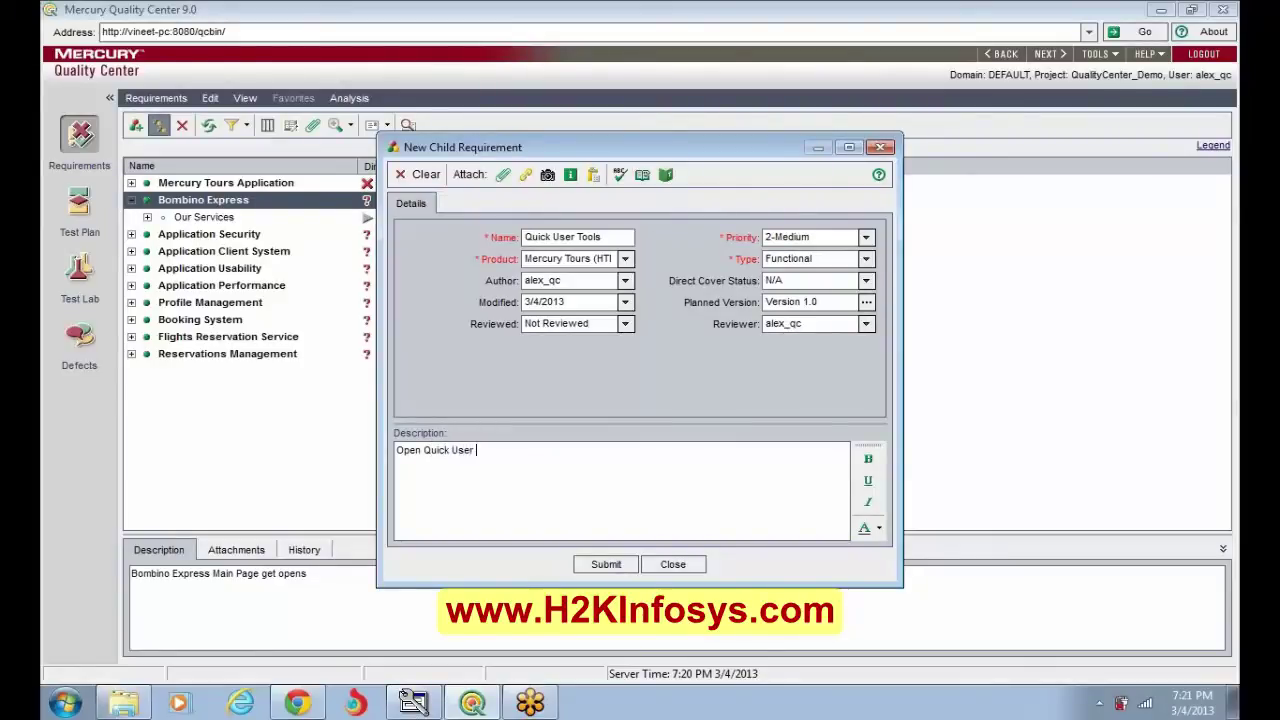
pyautogui.write(' tools Page')
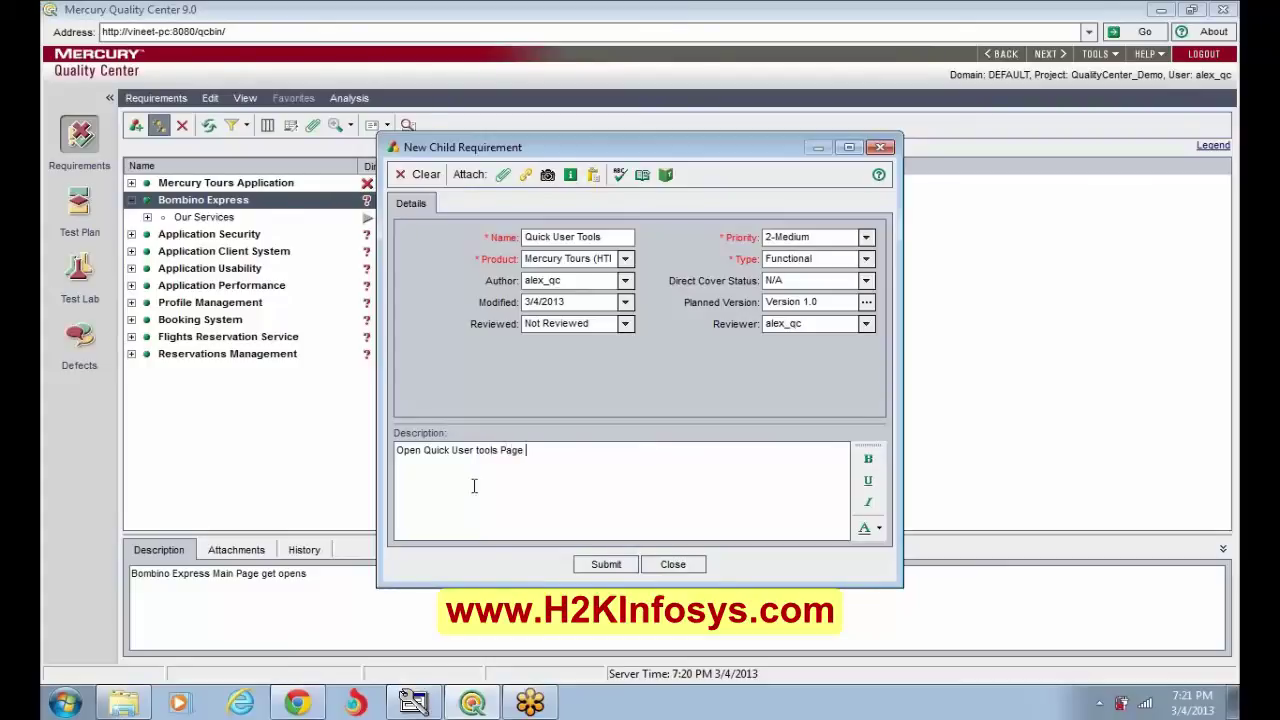
pyautogui.click(597, 566)
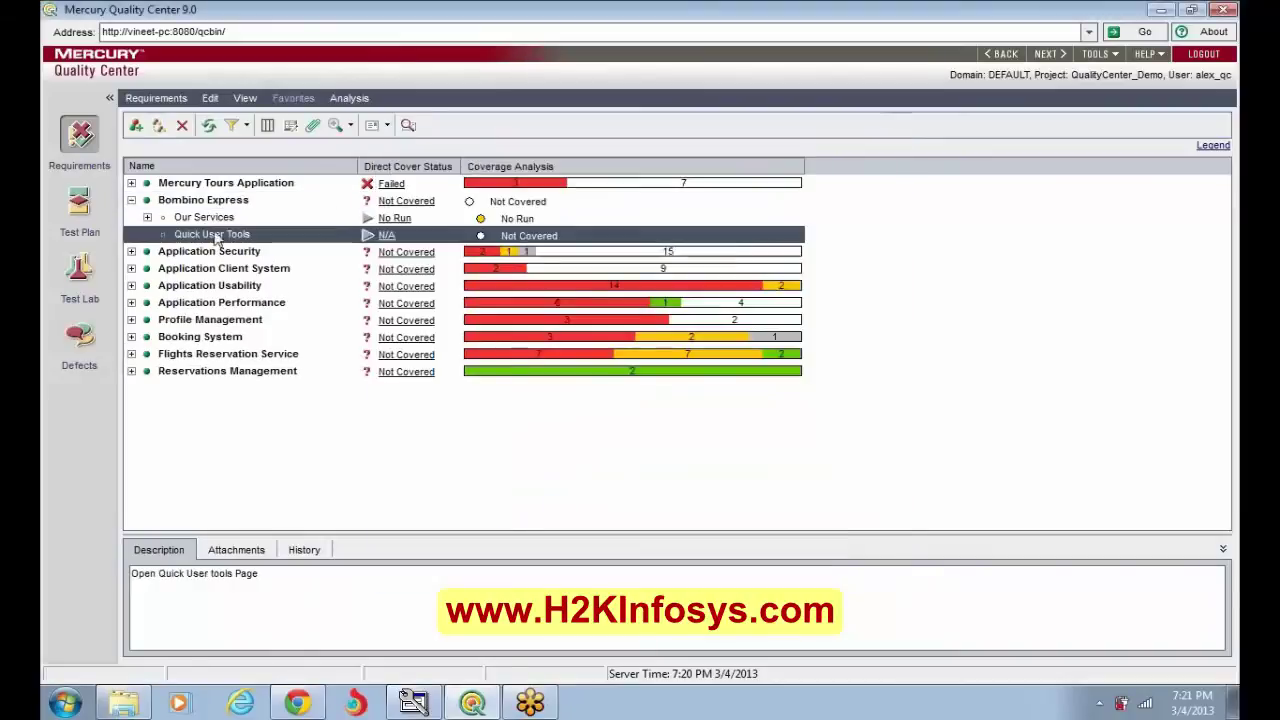
pyautogui.click(147, 218)
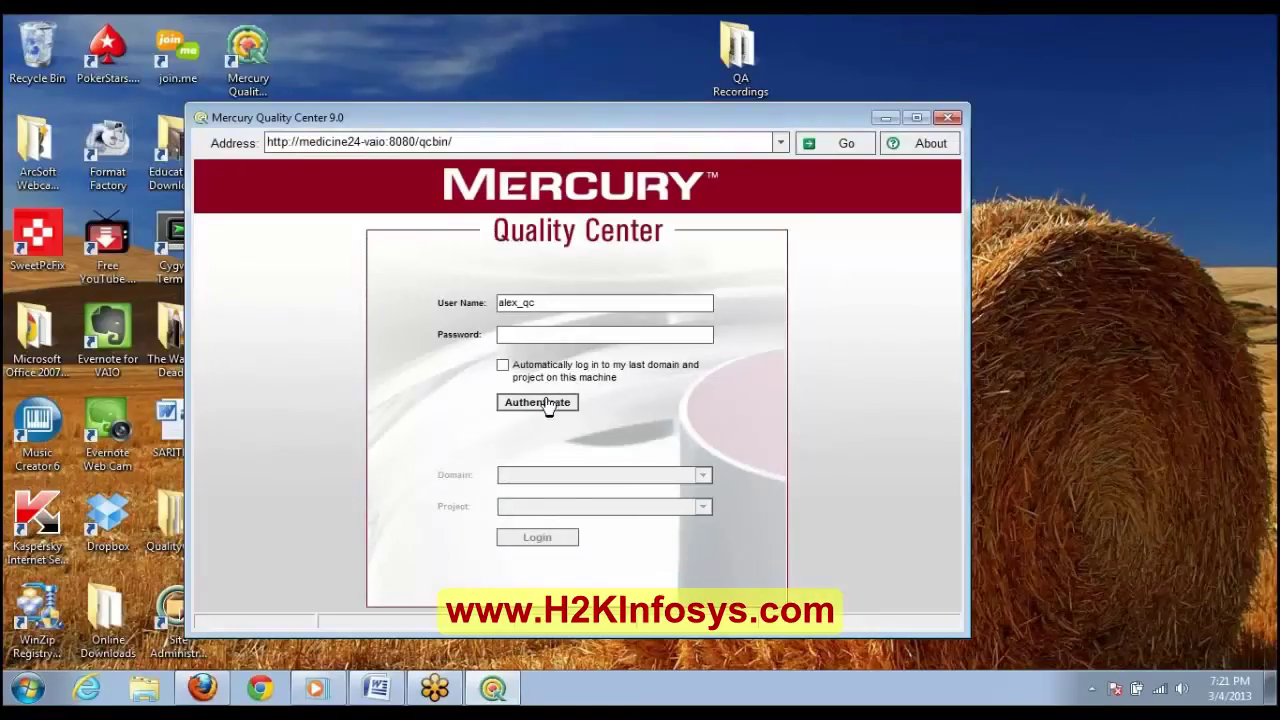
# Step: Try to authenticate the Quality Center login at medicine24-vaio:8080/qcbin and close the unresponsive program
pyautogui.click(546, 404)
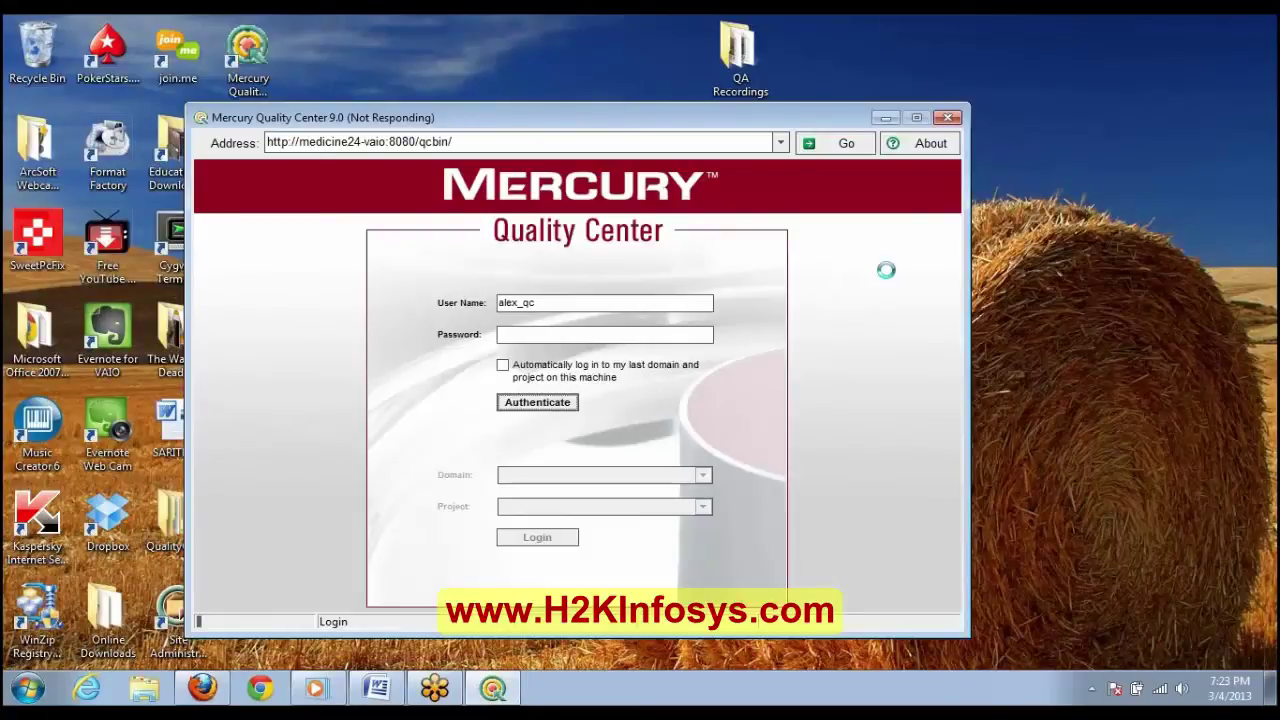
pyautogui.click(948, 118)
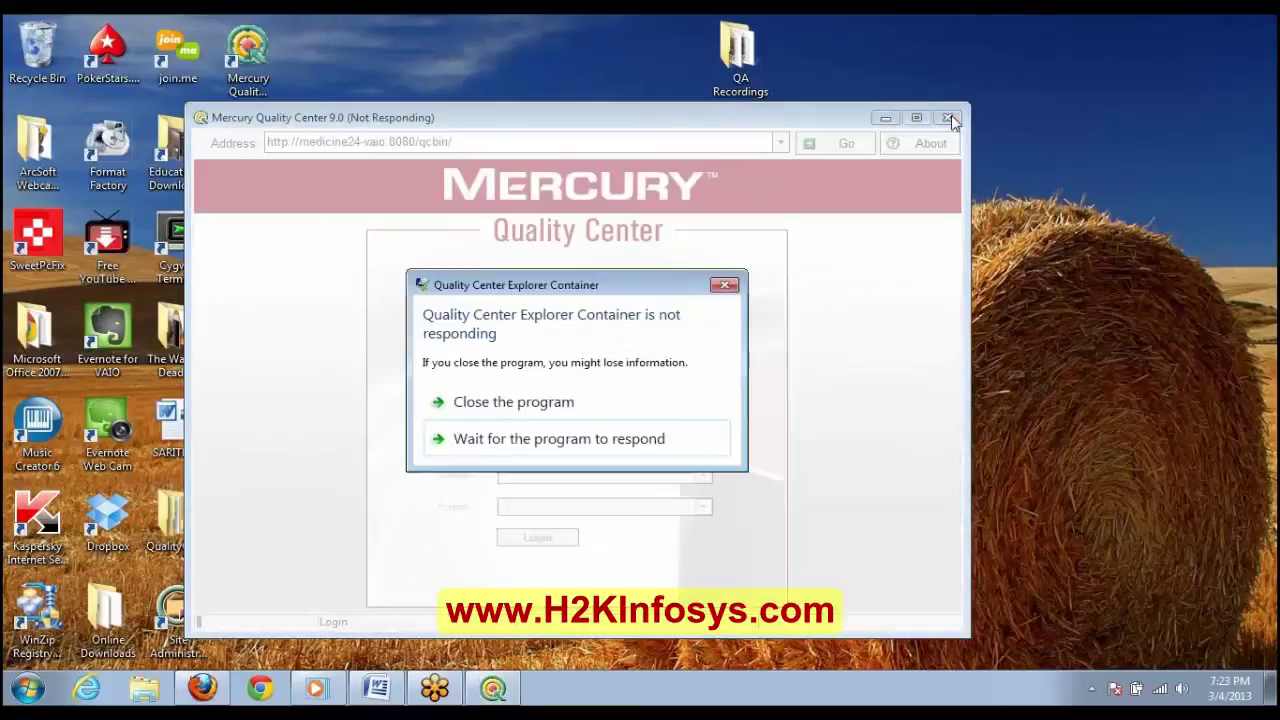
pyautogui.click(578, 407)
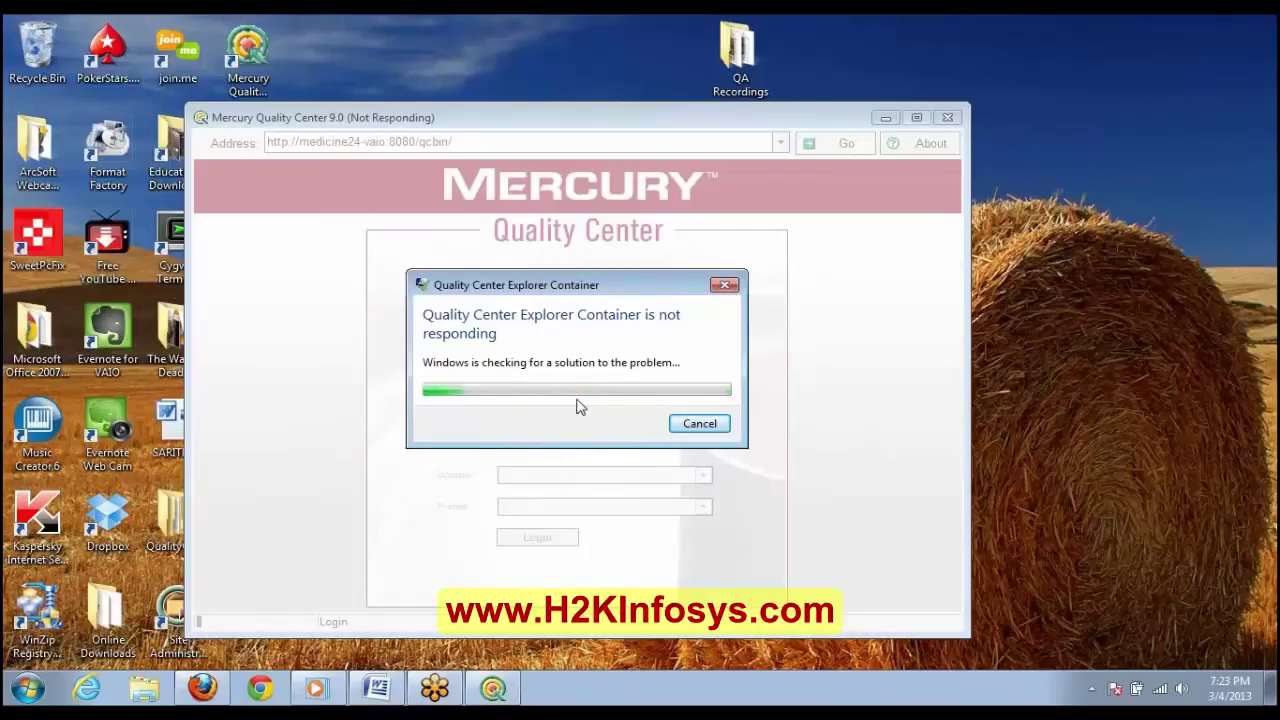
pyautogui.press('XF86AudioRaiseVolume')
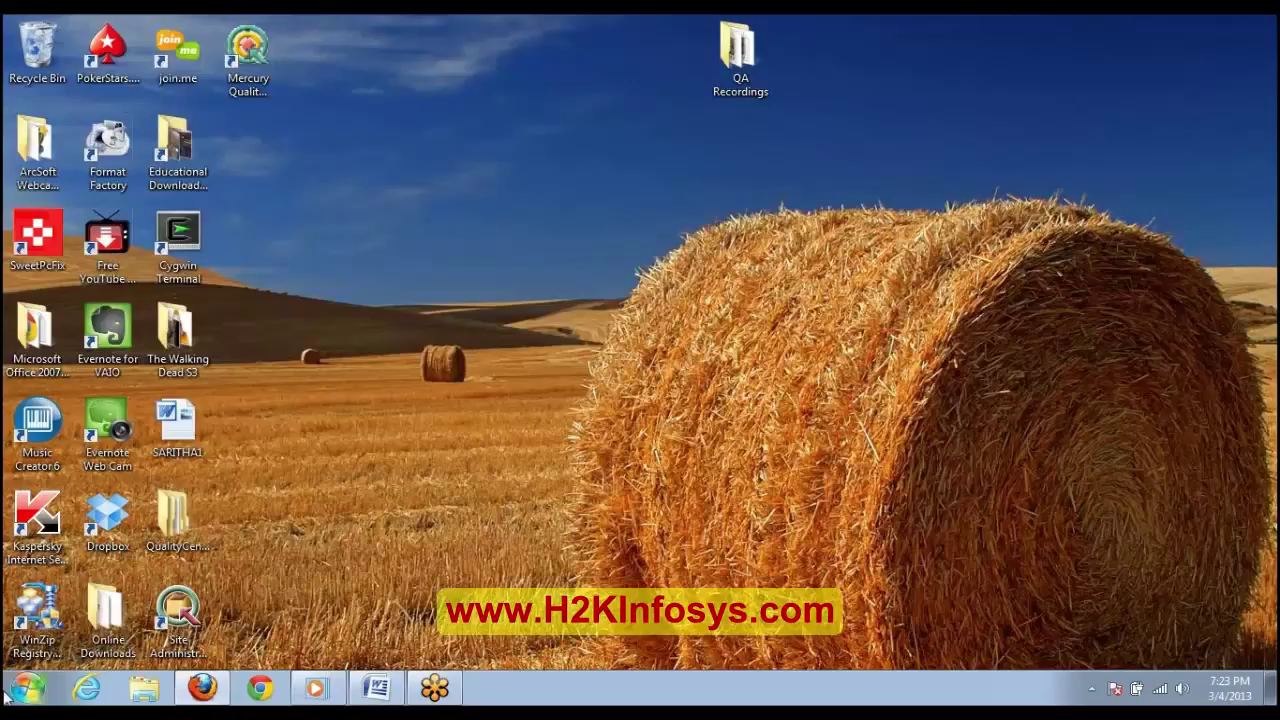
pyautogui.click(27, 688)
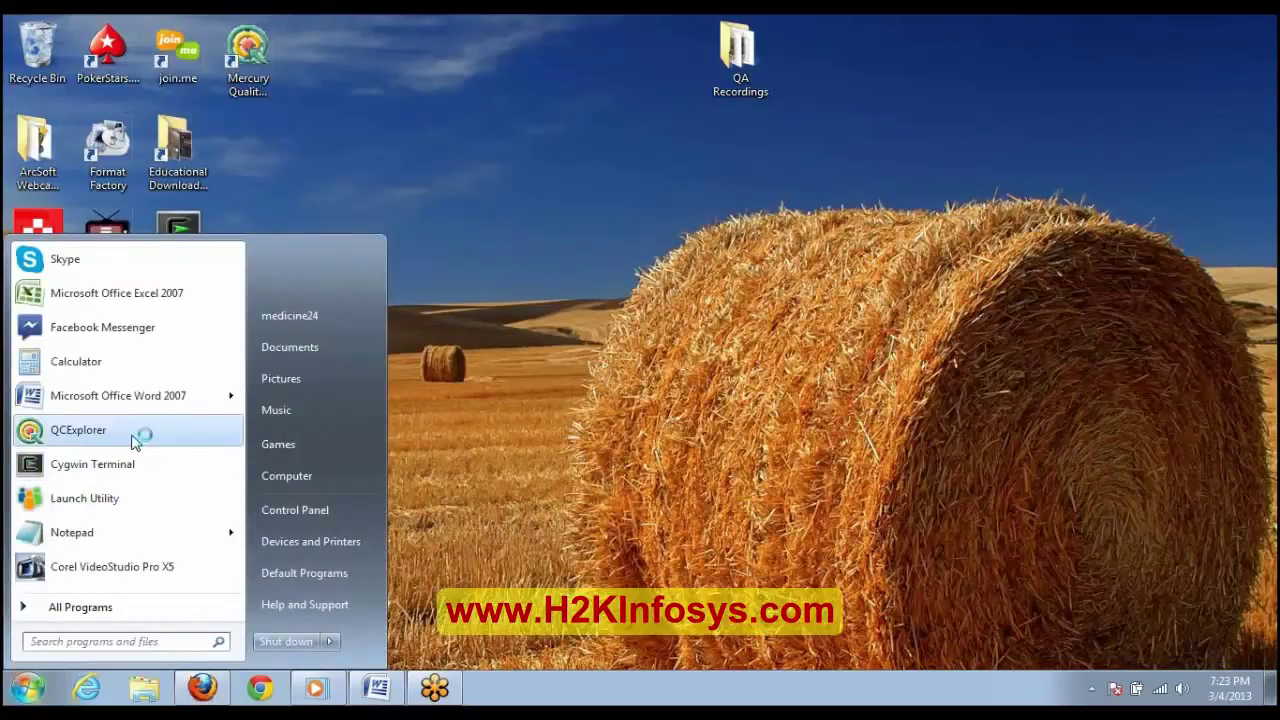
pyautogui.click(136, 436)
pyautogui.rightClick(474, 134)
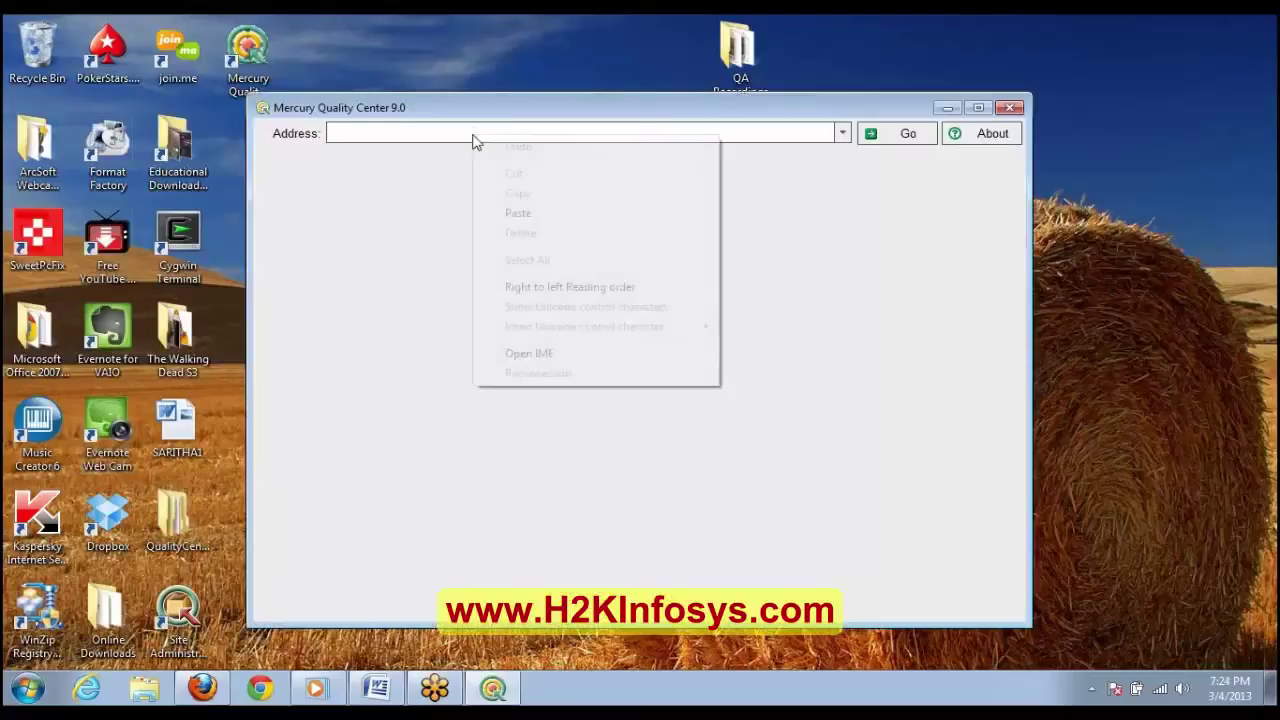
pyautogui.click(449, 166)
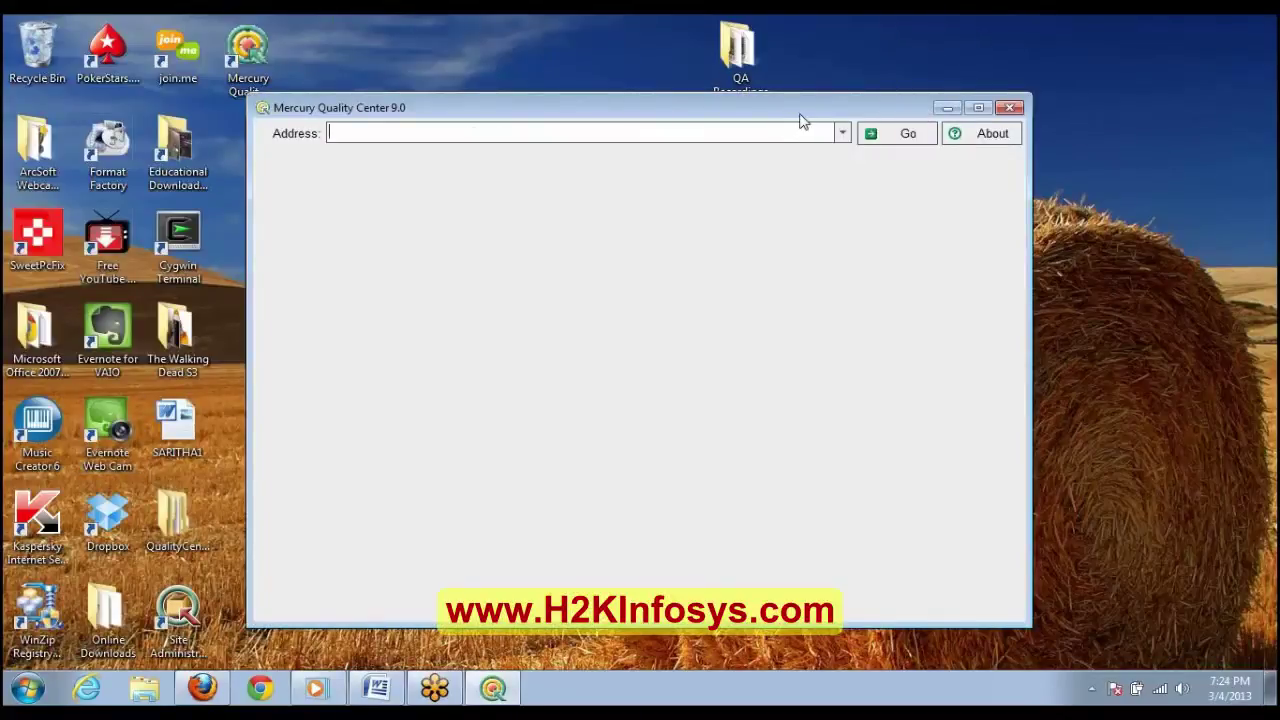
pyautogui.moveTo(786, 120); pyautogui.dragTo(601, 136)
pyautogui.hotkey('alt', 'F4')
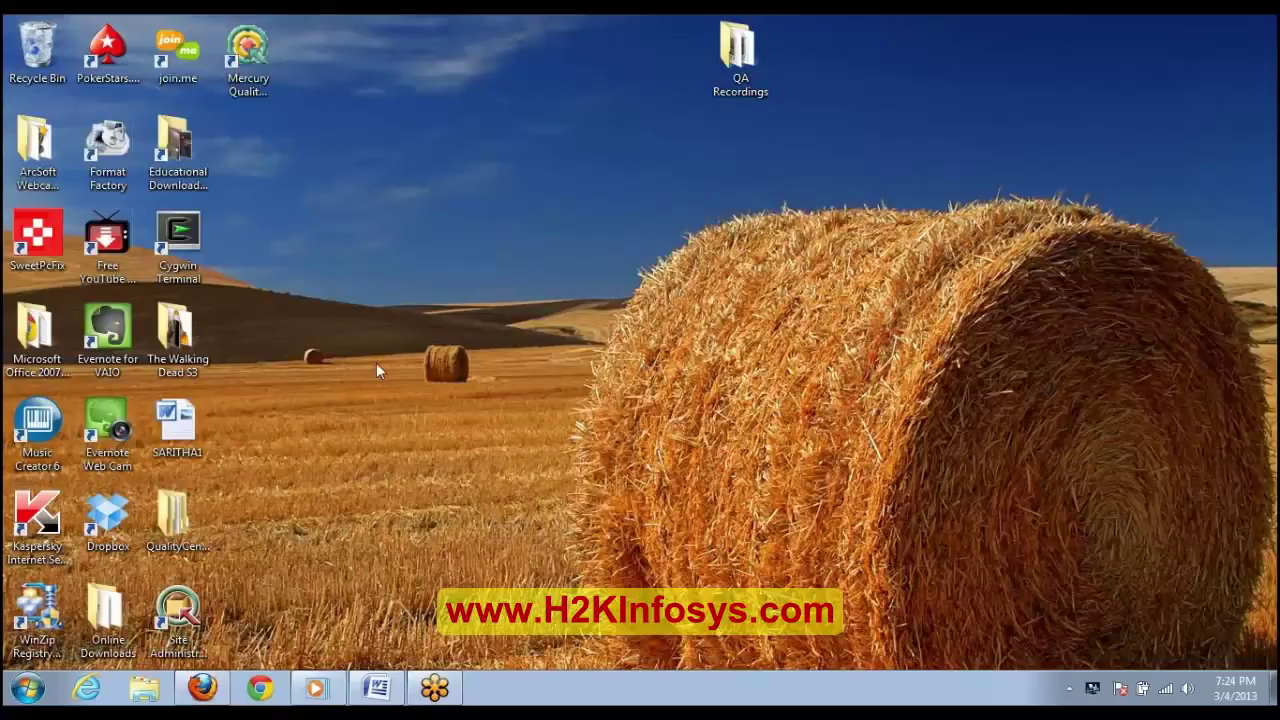
# Step: Open the Quality Center site in Firefox and go through its add-ins page to More Mercury Quality Center Add-ins
pyautogui.click(263, 47)
pyautogui.doubleClick(263, 47)
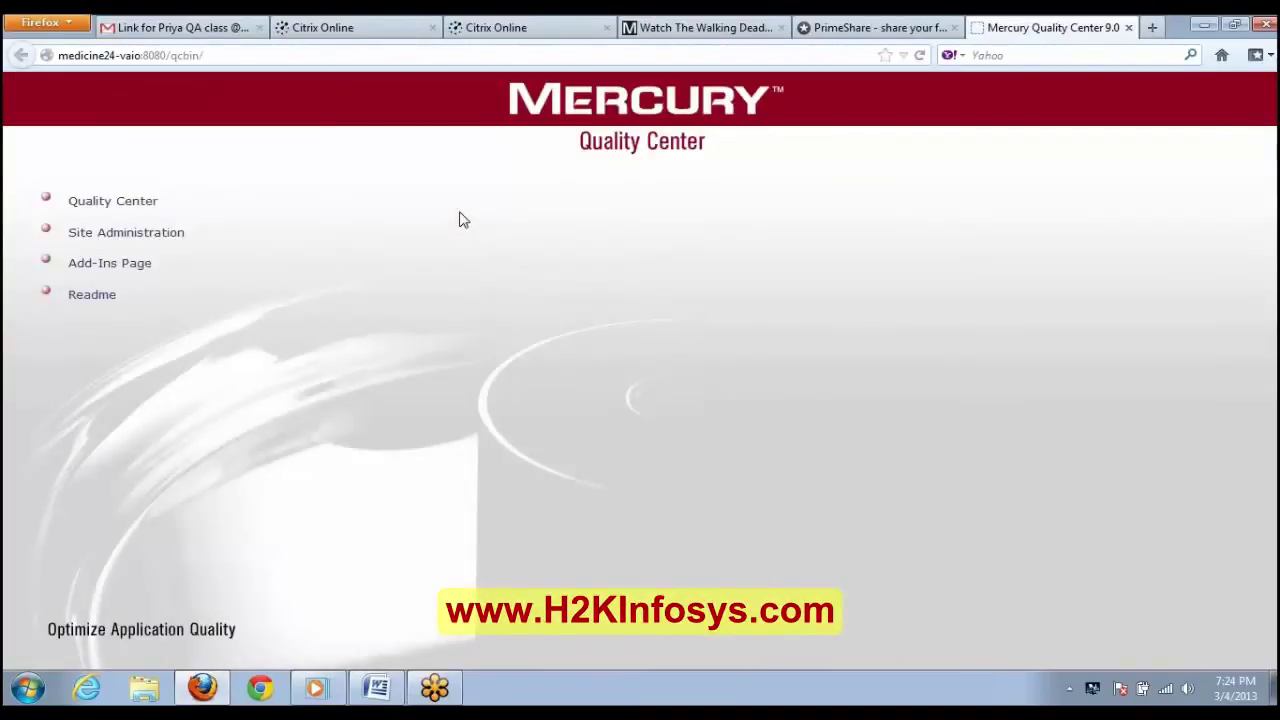
pyautogui.press('XF86AudioRaiseVolume')
pyautogui.click(140, 274)
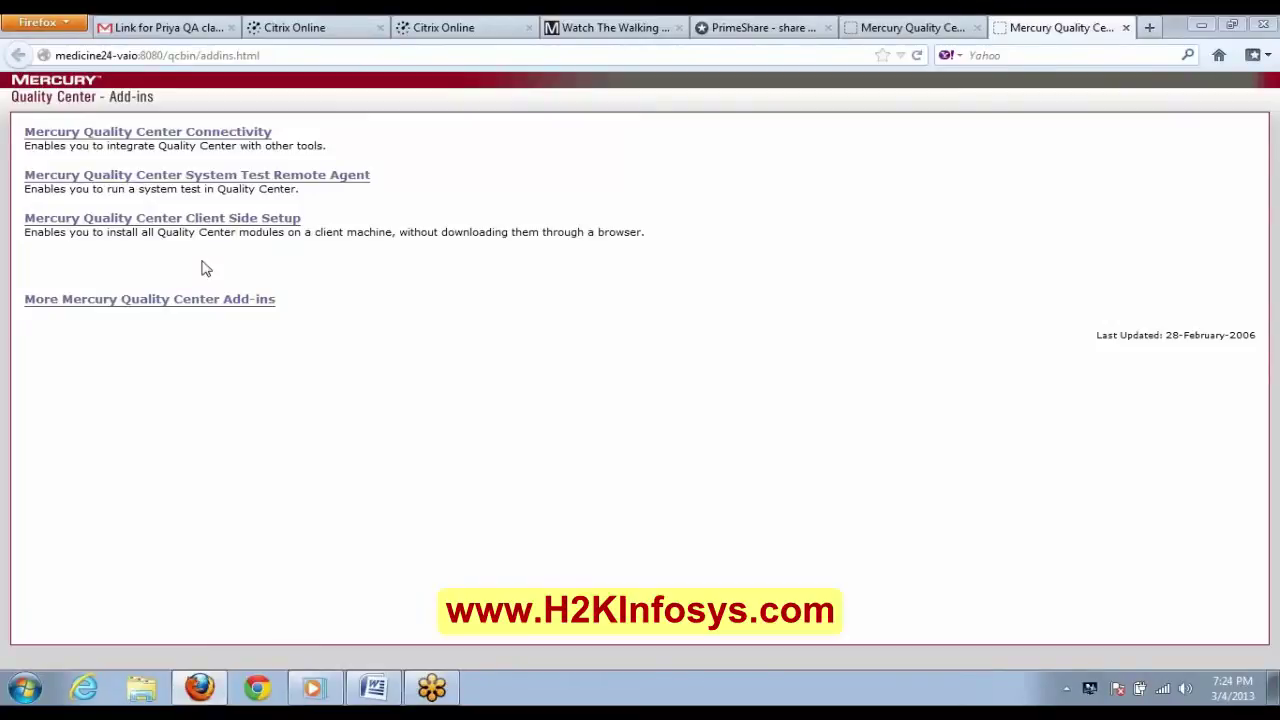
pyautogui.click(216, 301)
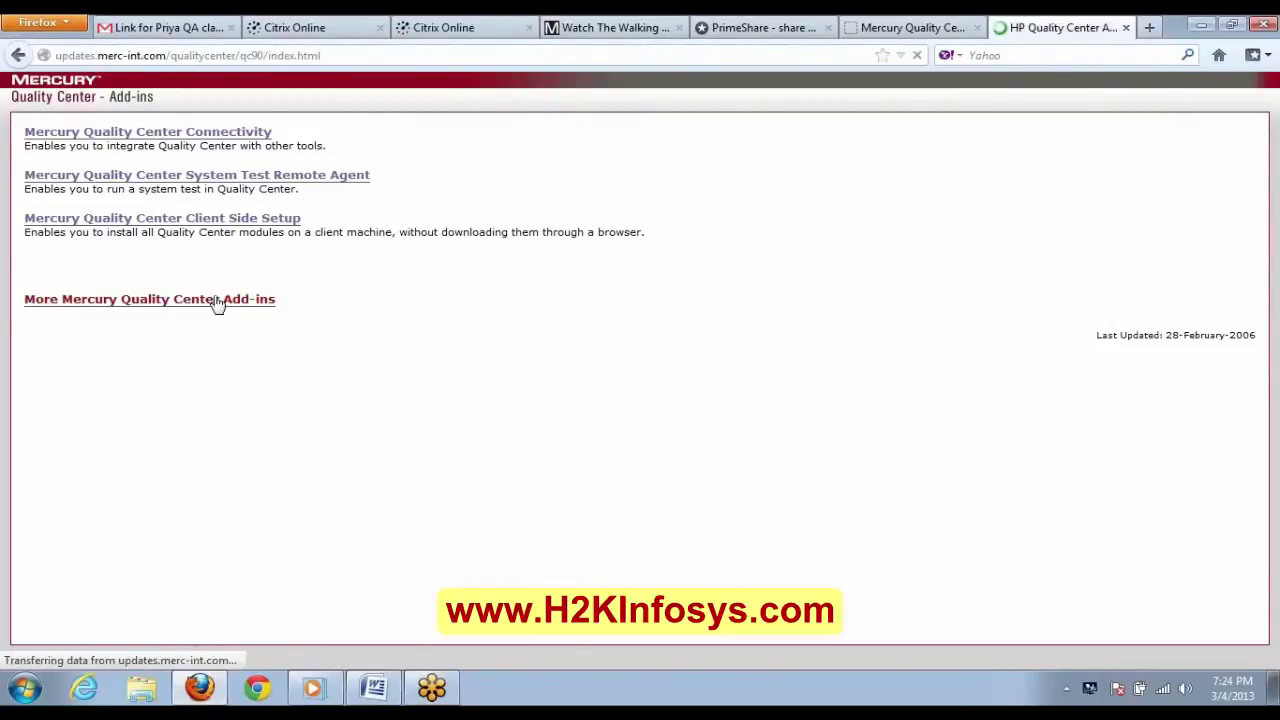
# Step: Find the Quality Center Explorer Add-in and save its installer for Mercury Quality Center 9.0
pyautogui.scroll(-2, 413, 316)
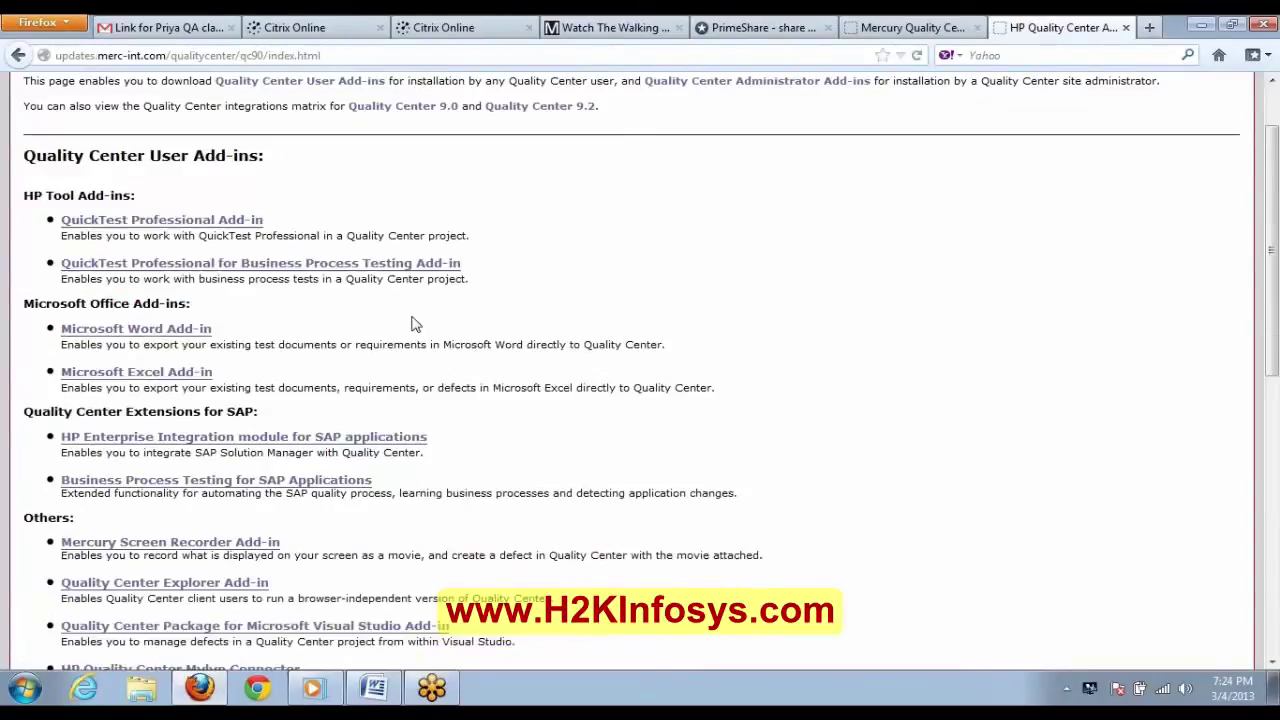
pyautogui.scroll(-1, 488, 327)
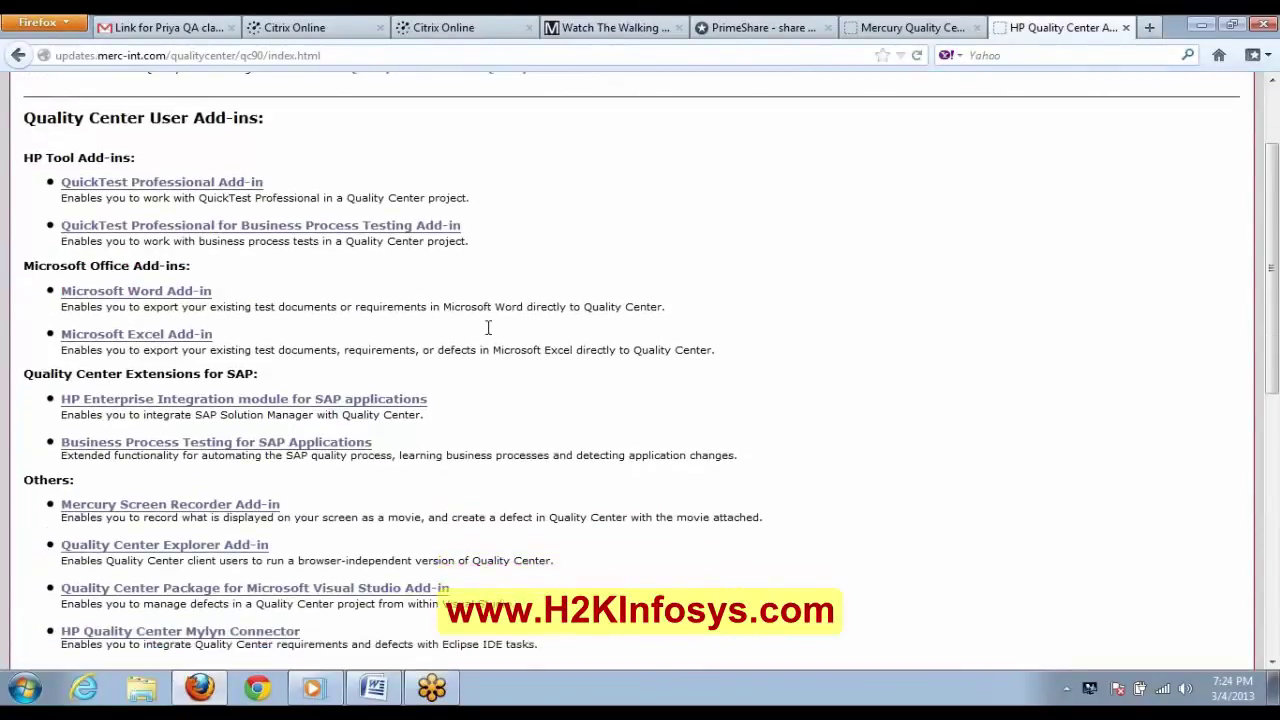
pyautogui.scroll(-1, 490, 334)
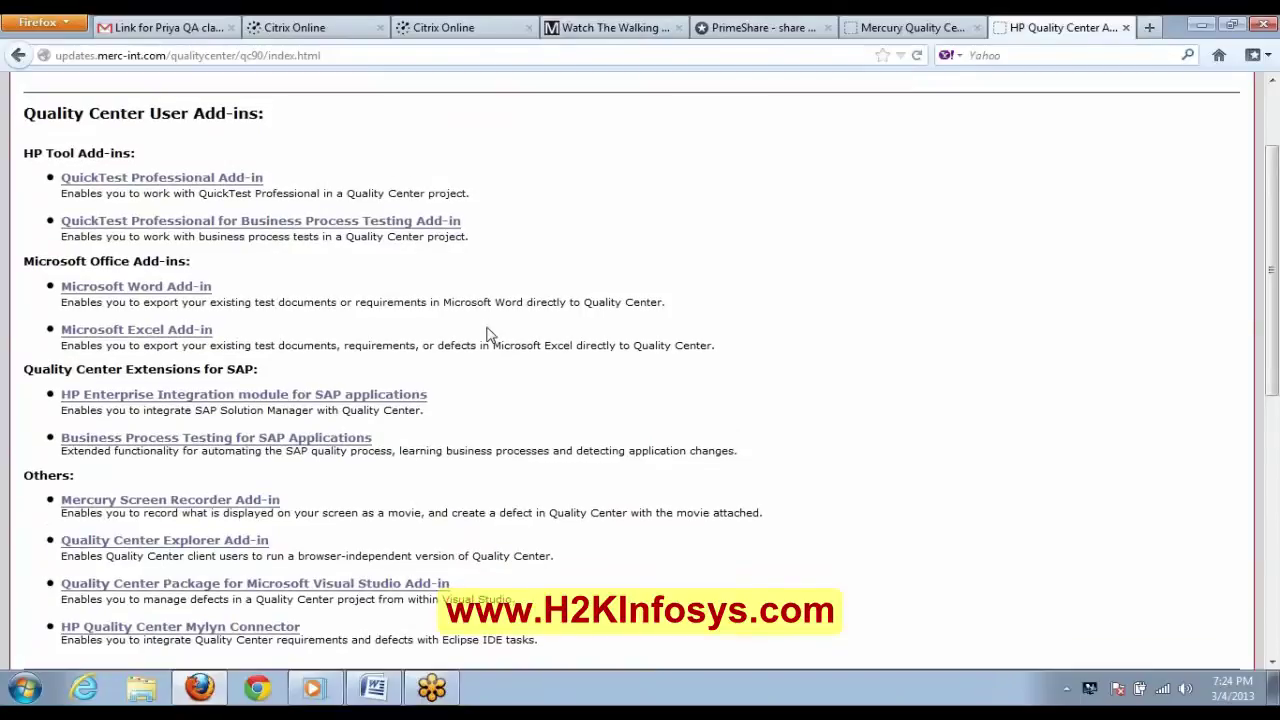
pyautogui.scroll(-3, 490, 334)
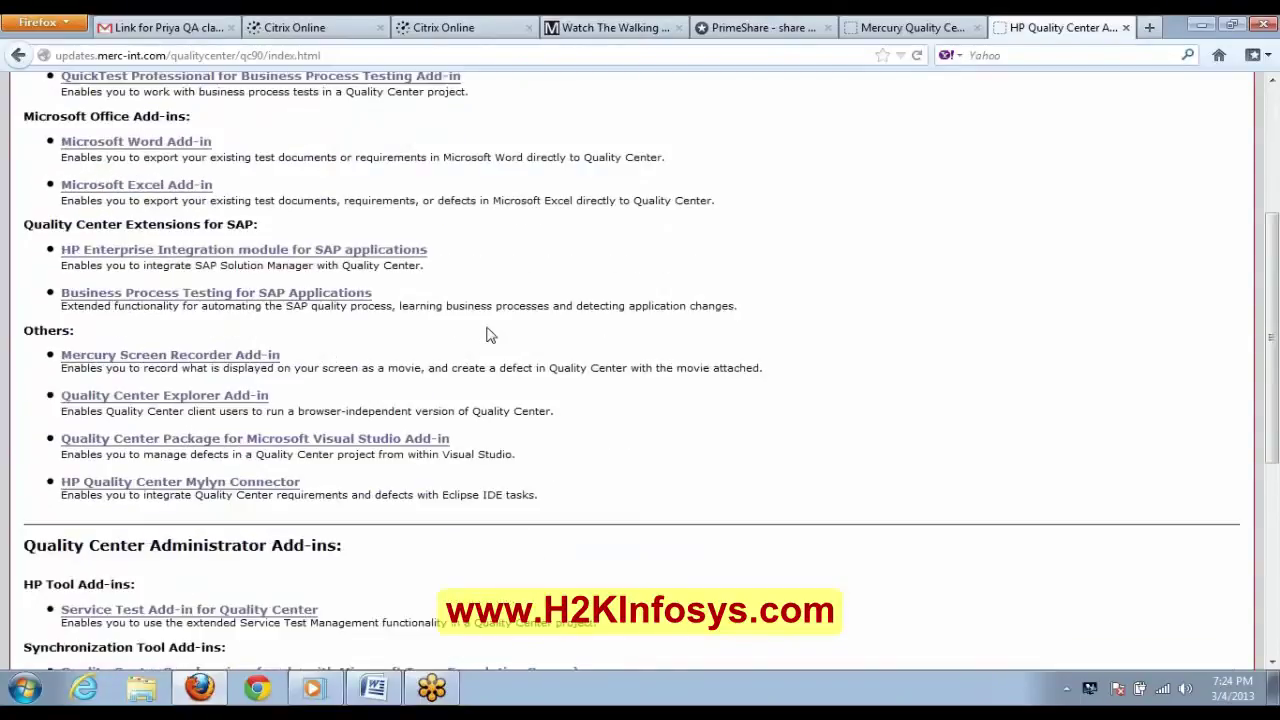
pyautogui.click(228, 395)
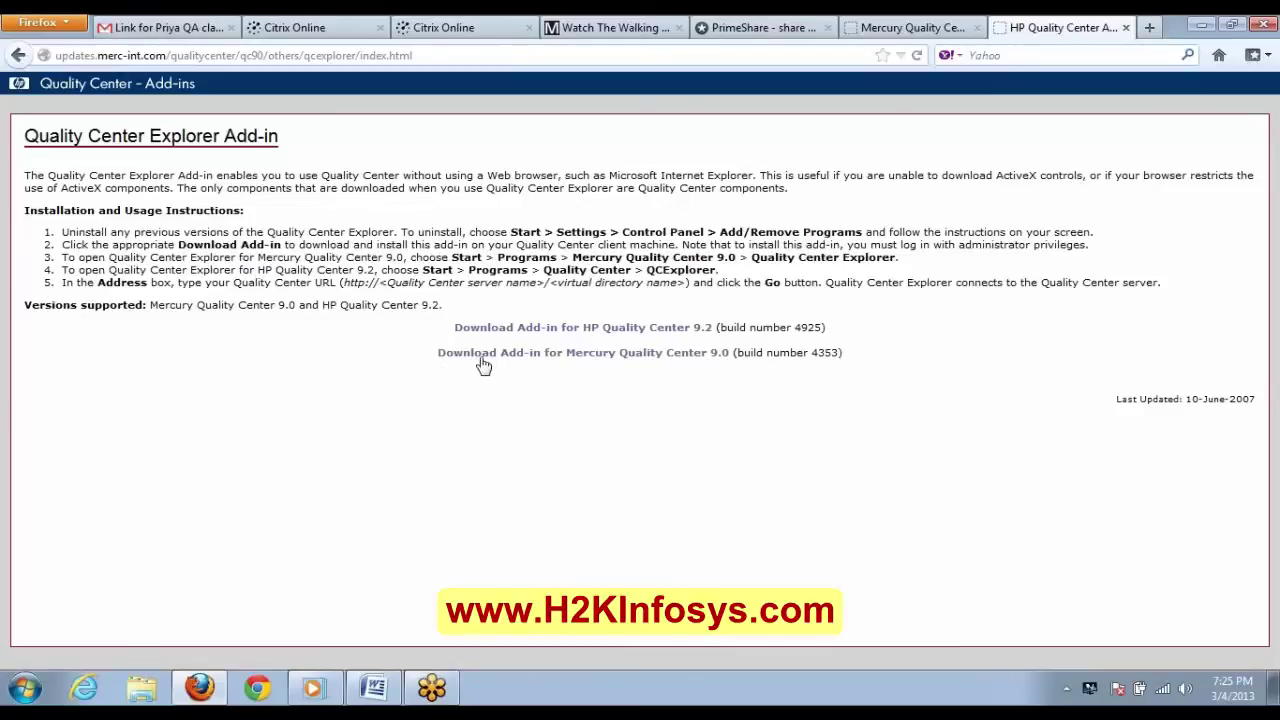
pyautogui.click(482, 362)
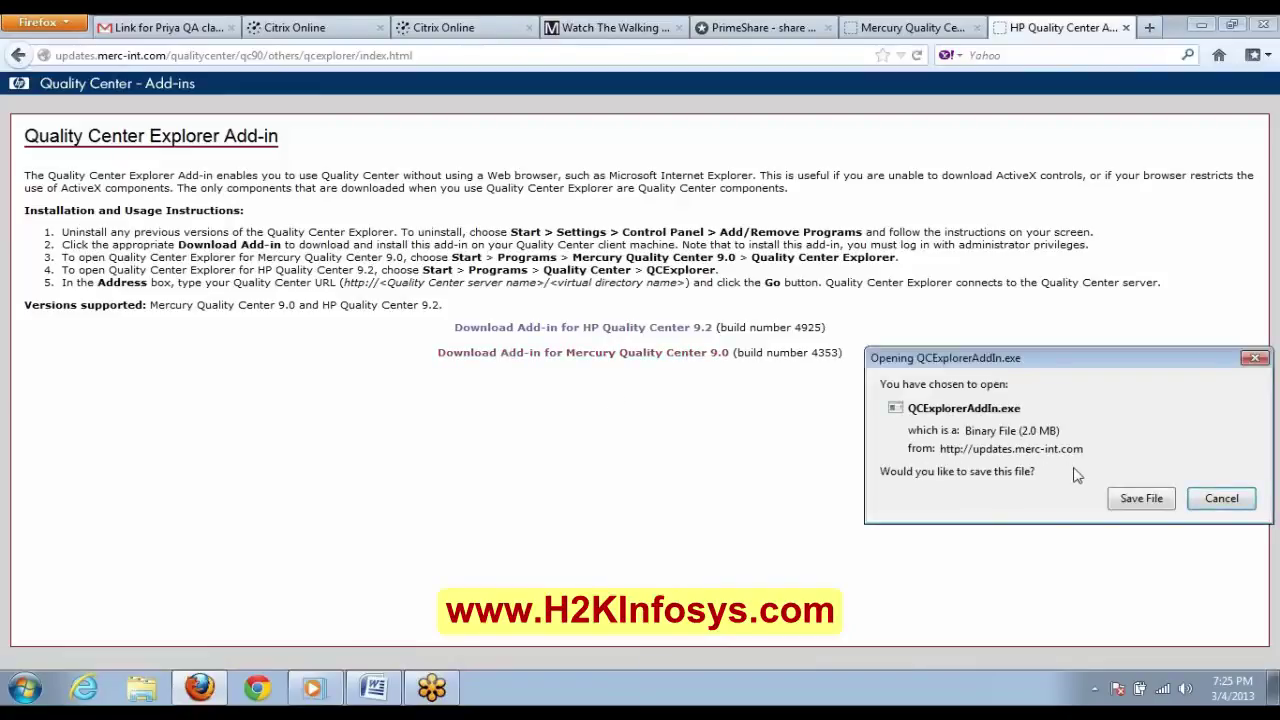
pyautogui.click(1118, 497)
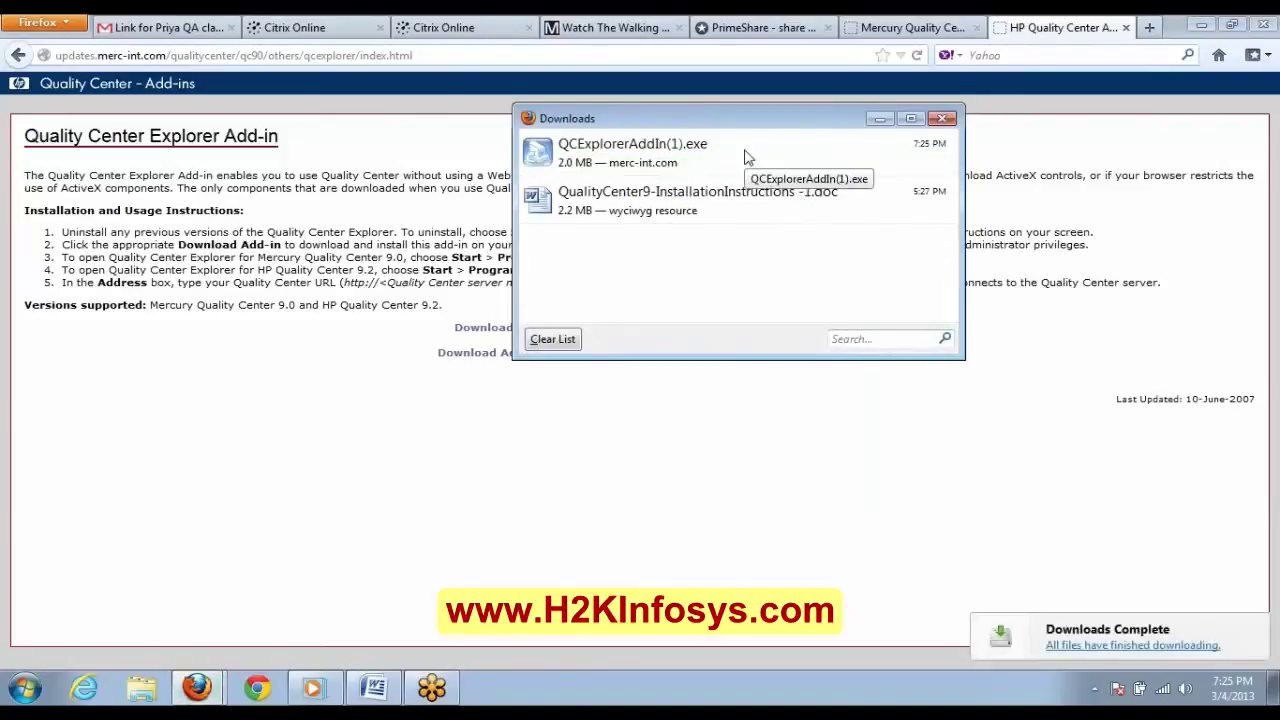
# Step: Run the downloaded QCExplorerAddIn(1).exe and agree to remove the existing application with all its components
pyautogui.click(745, 155)
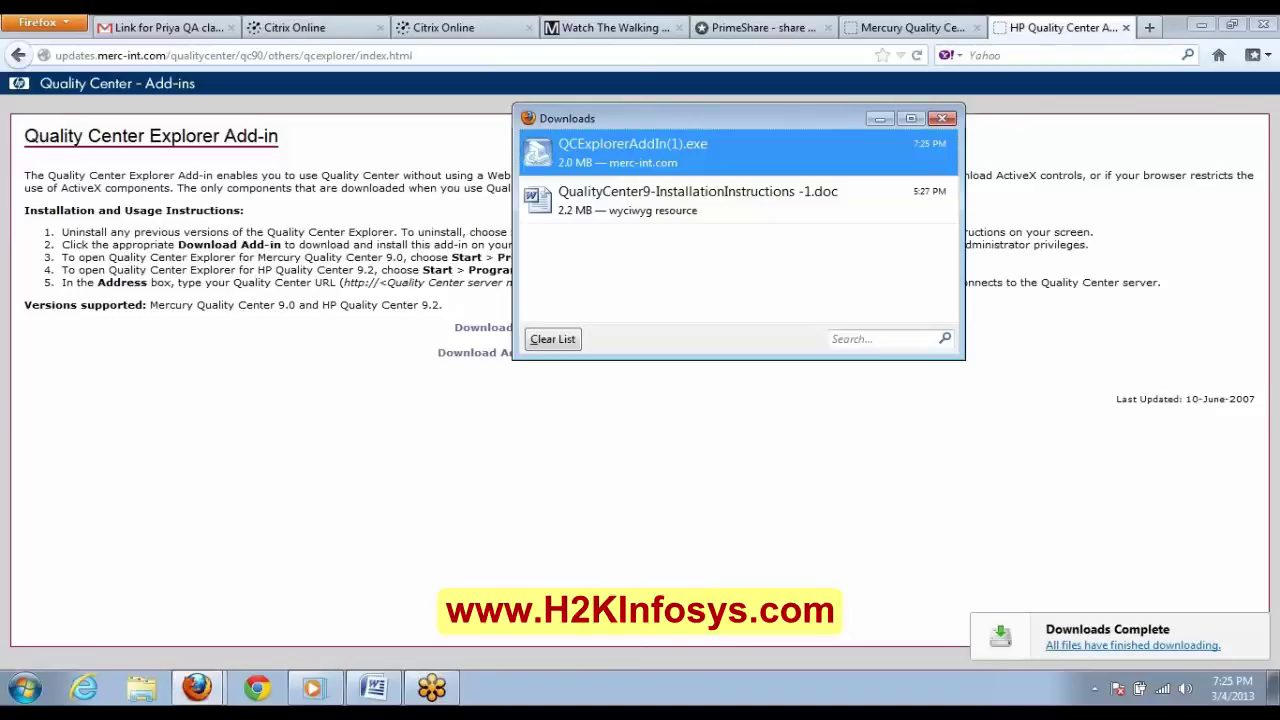
pyautogui.press('Return')
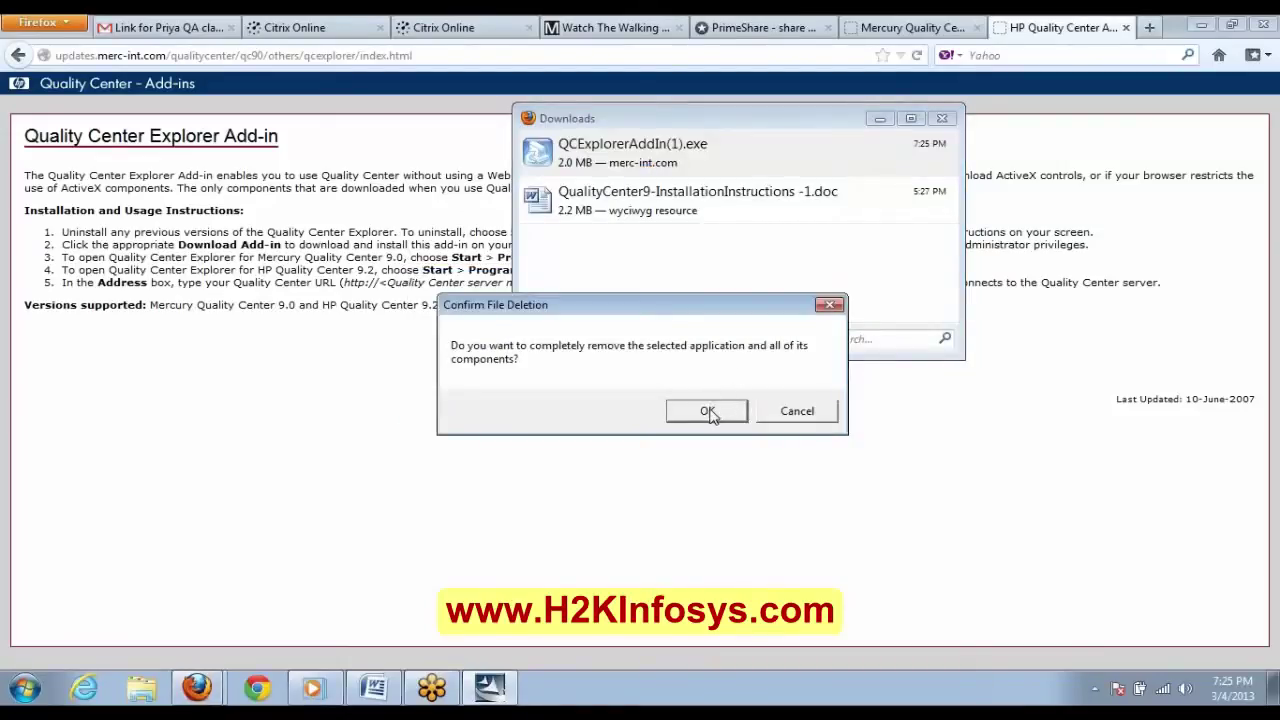
pyautogui.click(707, 412)
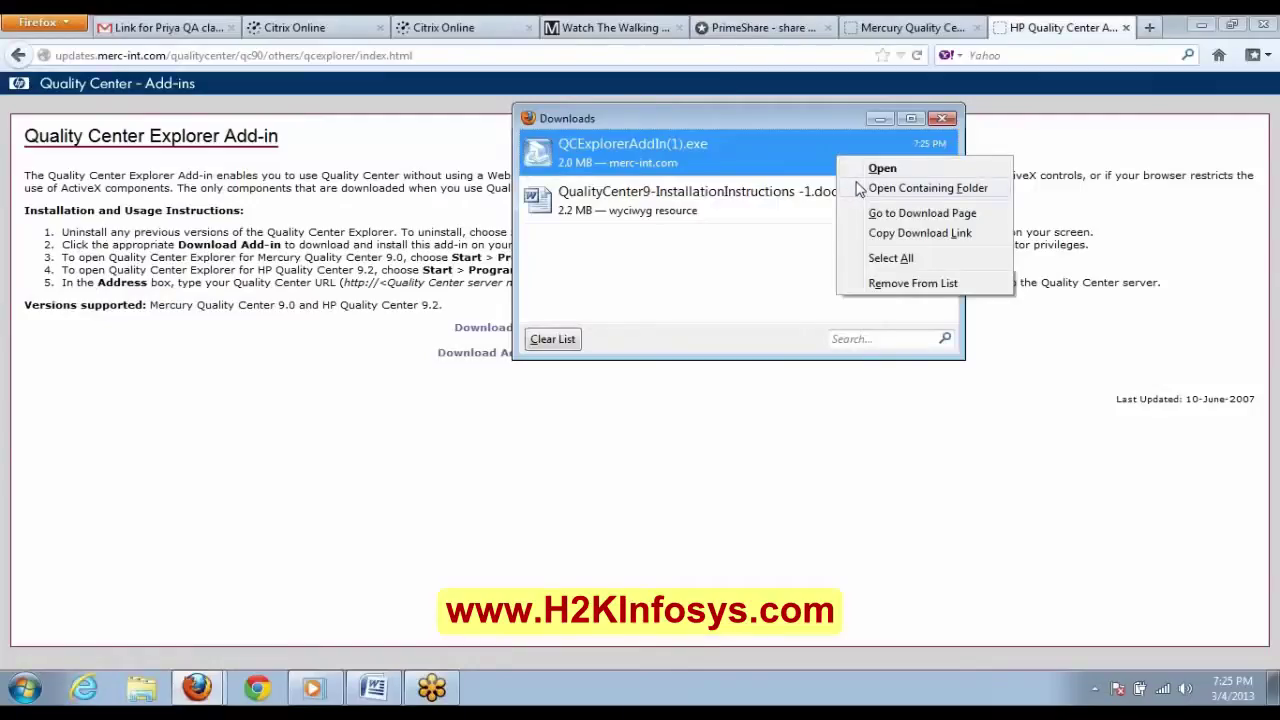
# Step: Run QCExplorerAddIn(1).exe again to install QCExplorer in the default destination folder, and minimize the browser window
pyautogui.click(850, 172)
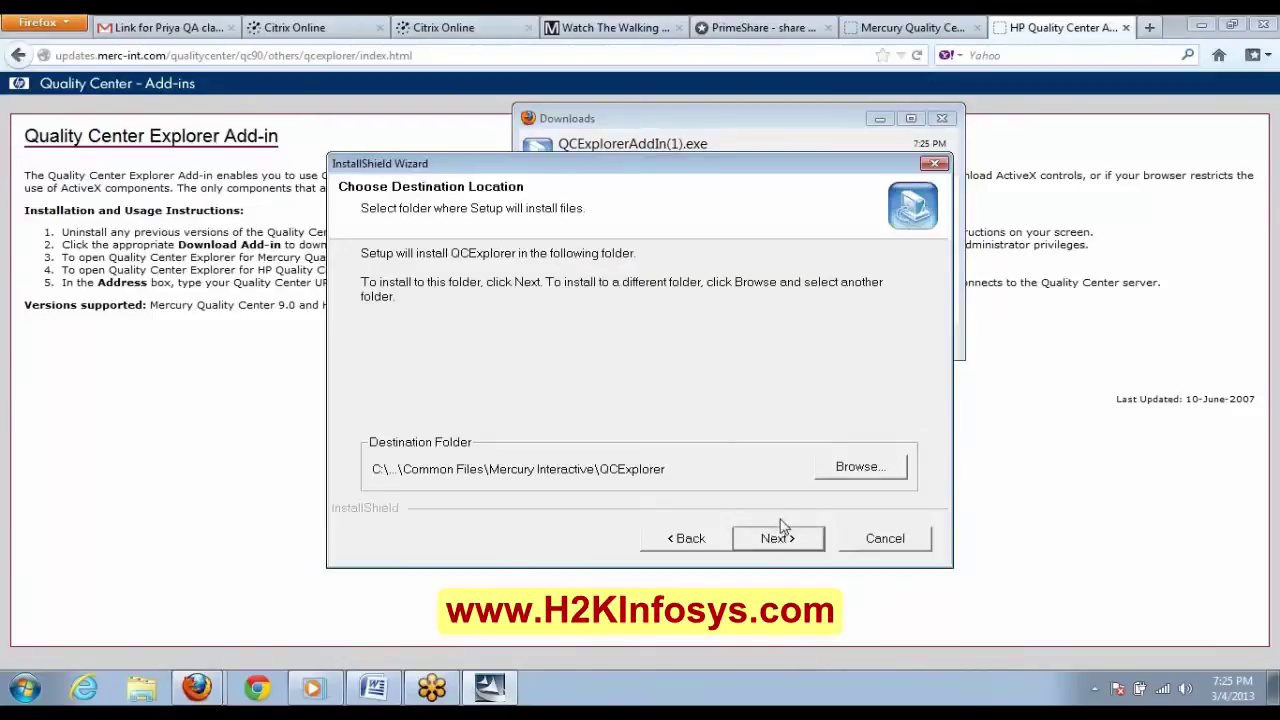
pyautogui.click(777, 538)
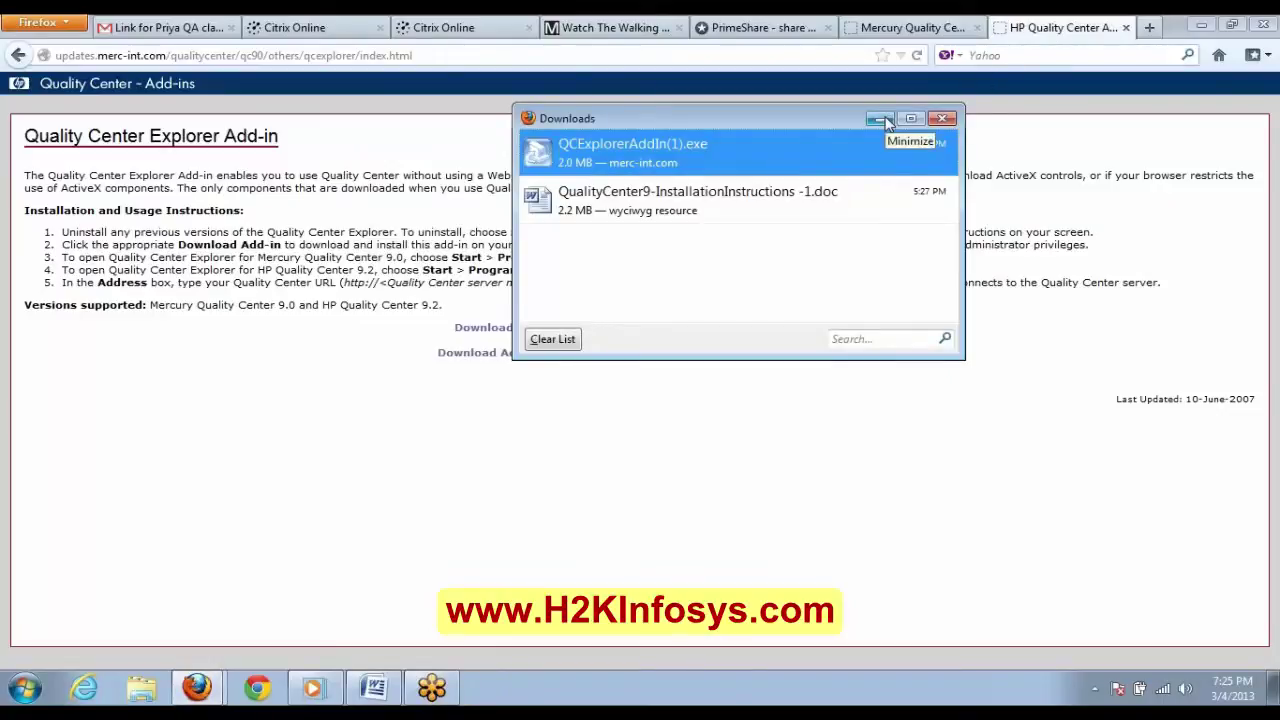
pyautogui.click(1204, 28)
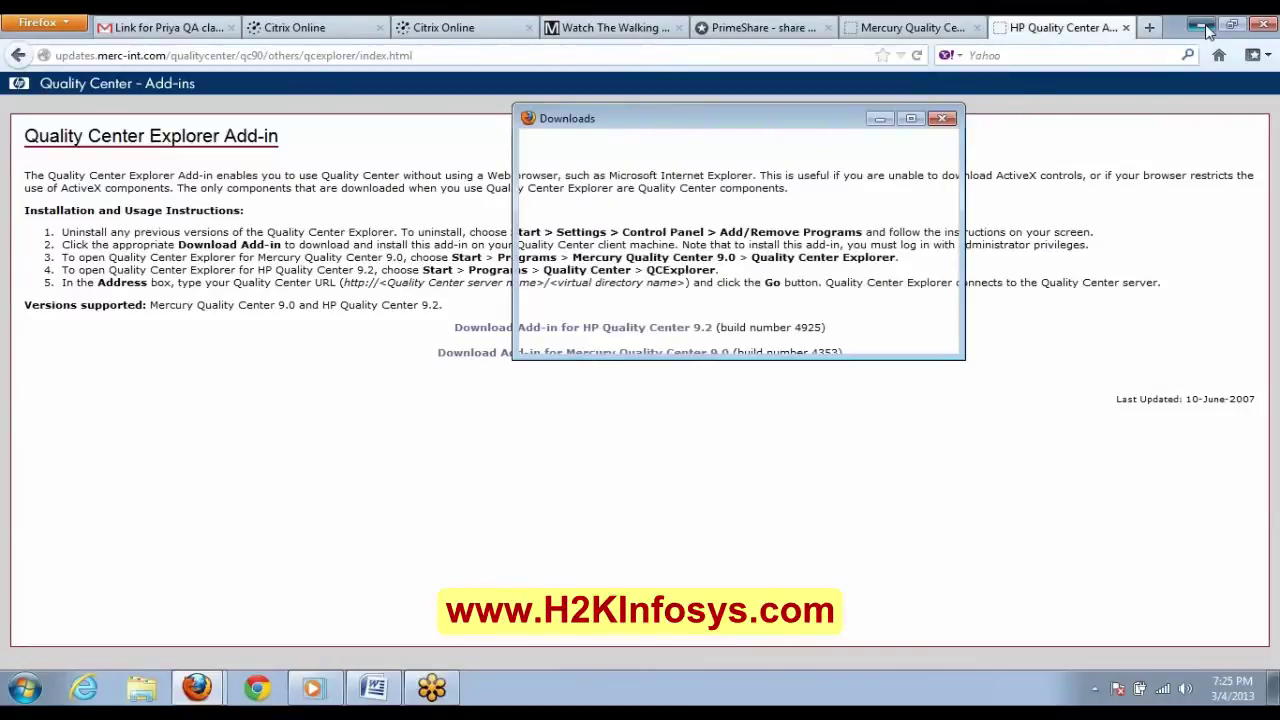
pyautogui.rightClick(672, 157)
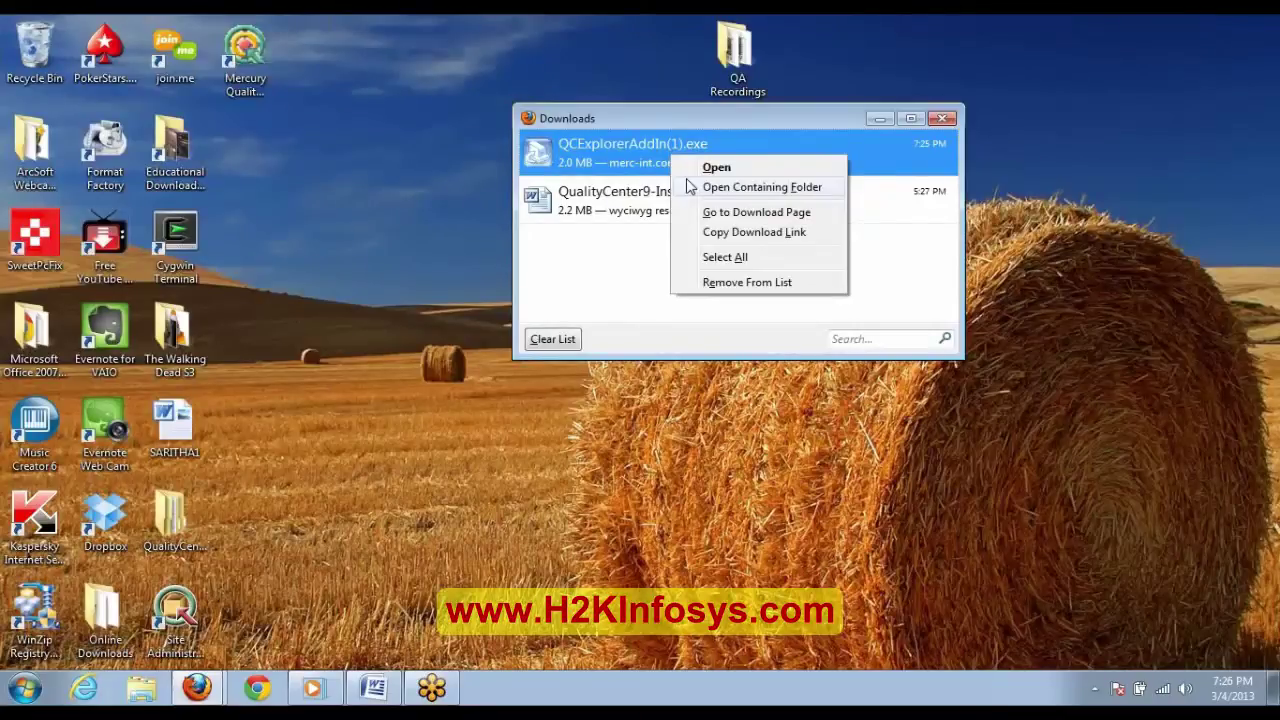
pyautogui.click(740, 187)
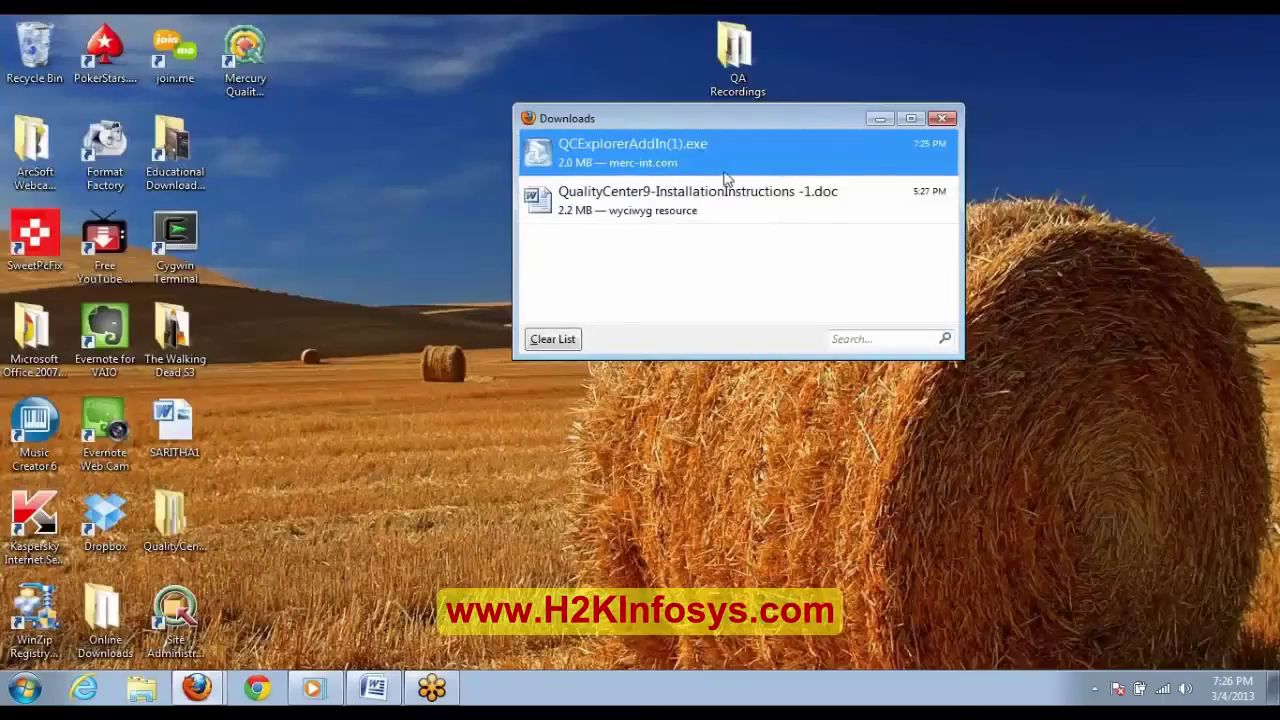
pyautogui.rightClick(715, 153)
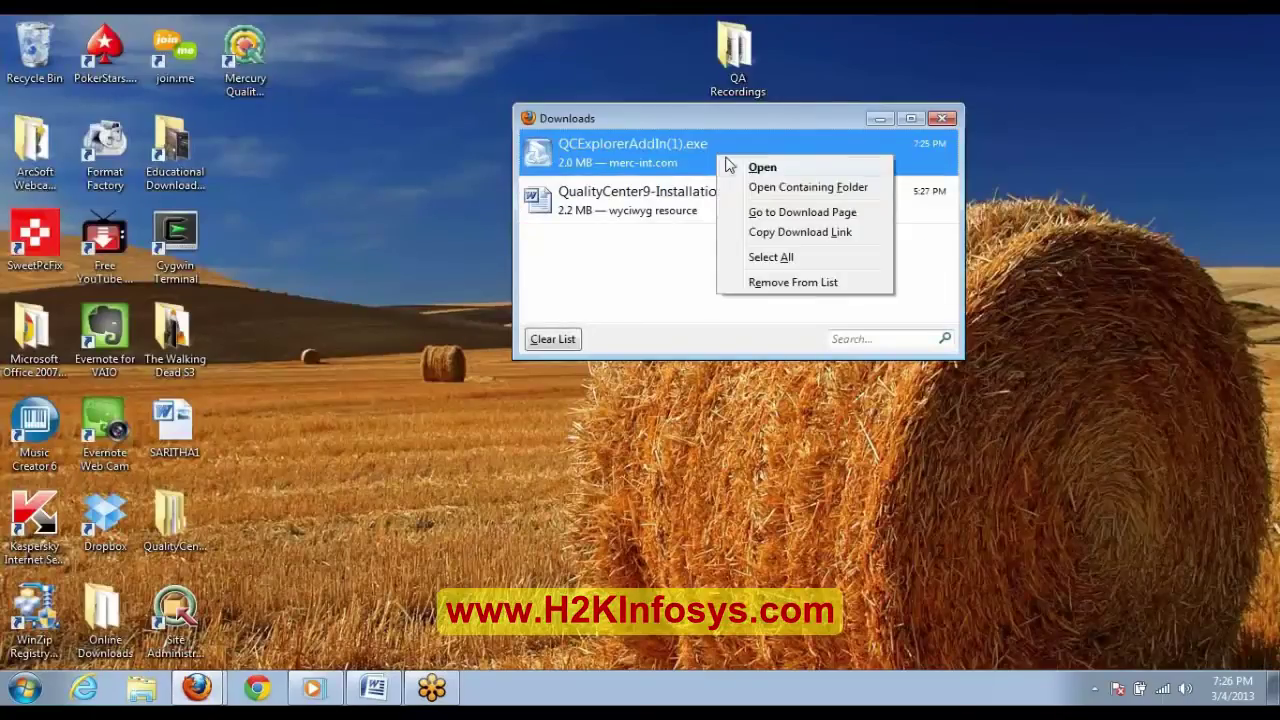
pyautogui.click(731, 167)
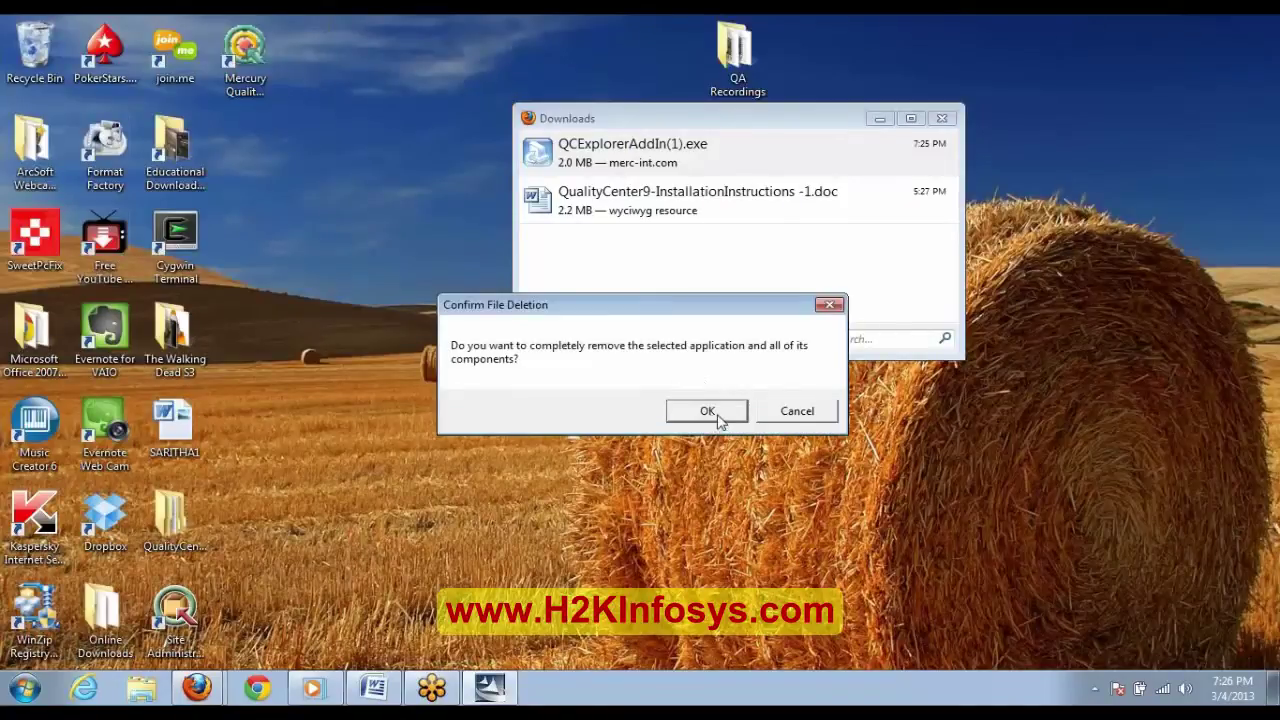
pyautogui.click(774, 411)
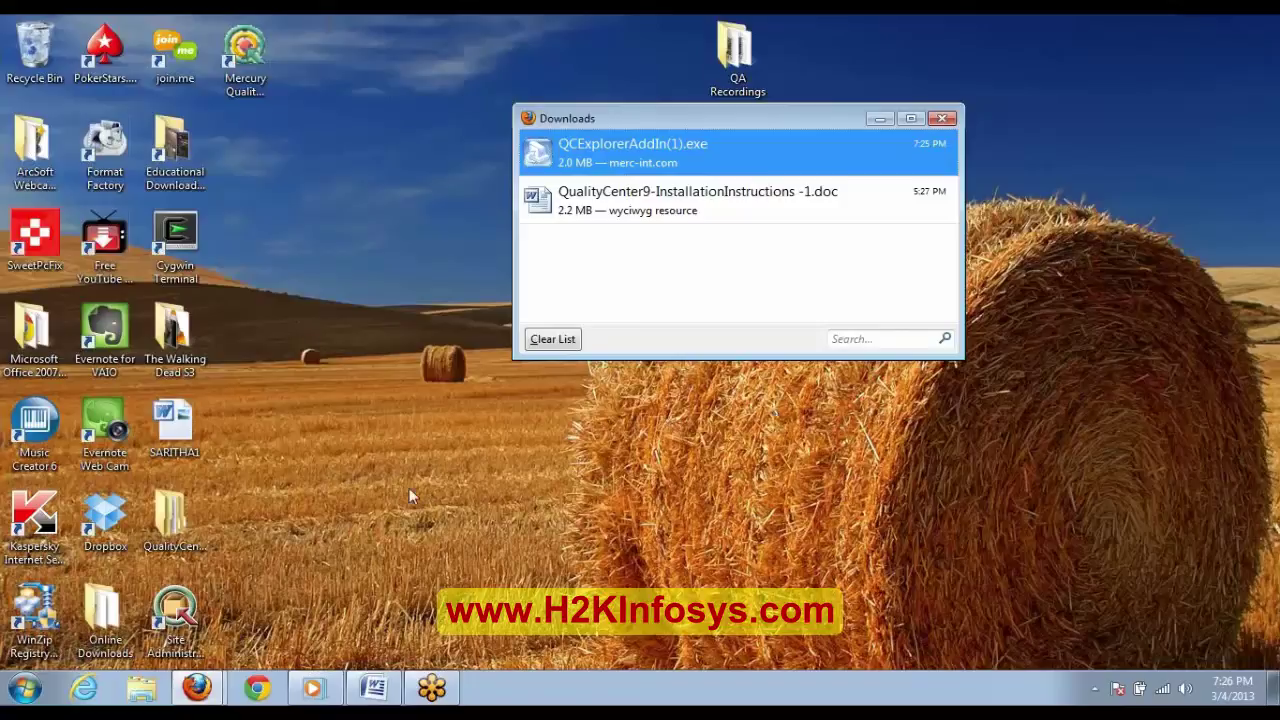
pyautogui.click(25, 688)
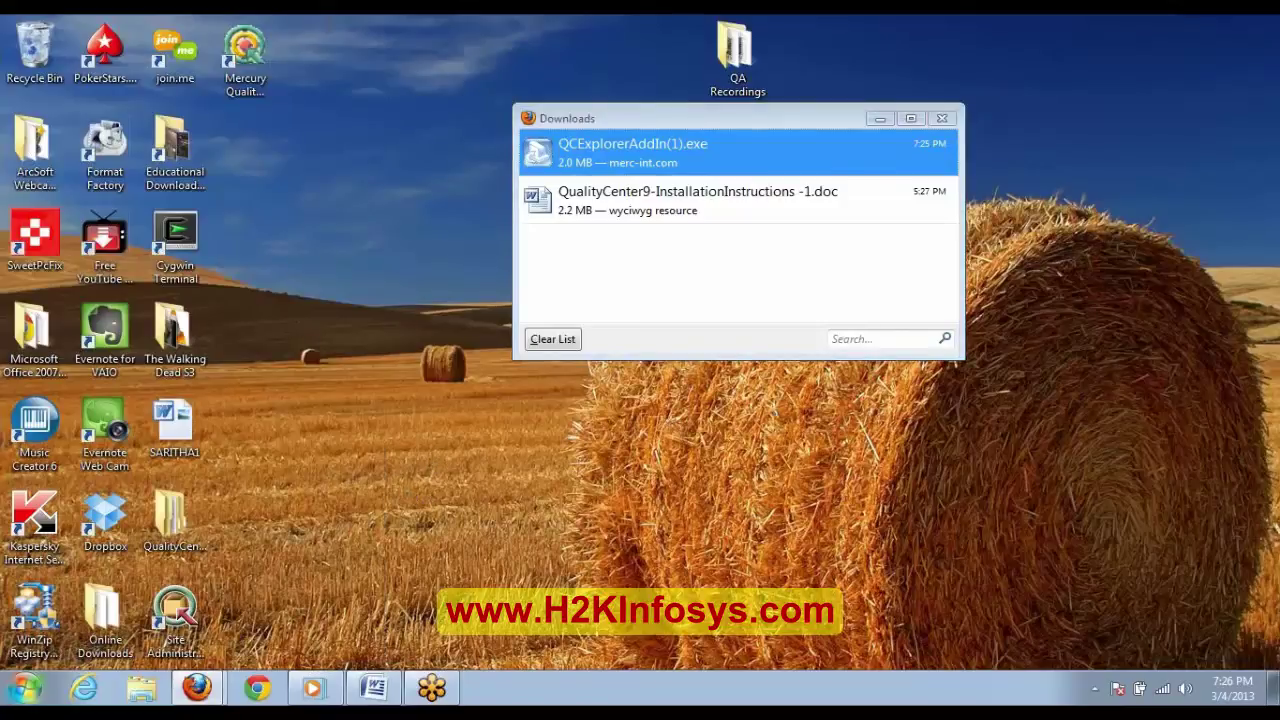
pyautogui.moveTo(100, 445)
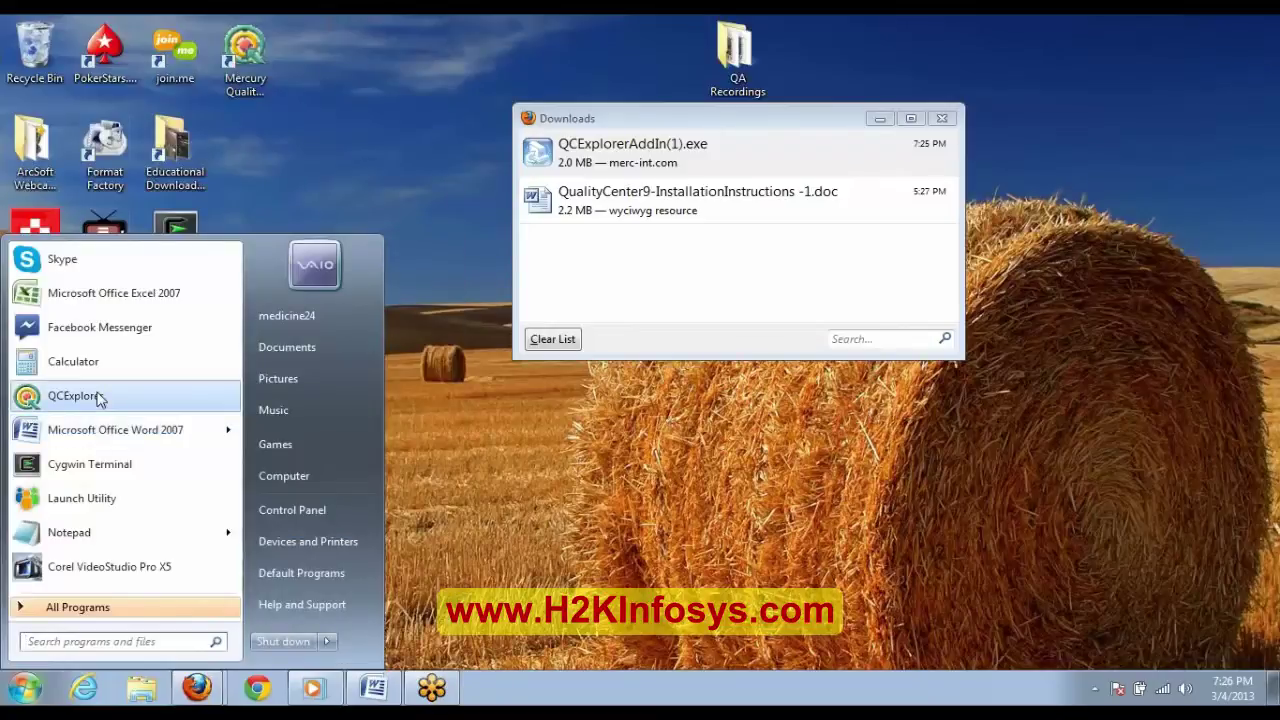
pyautogui.click(98, 396)
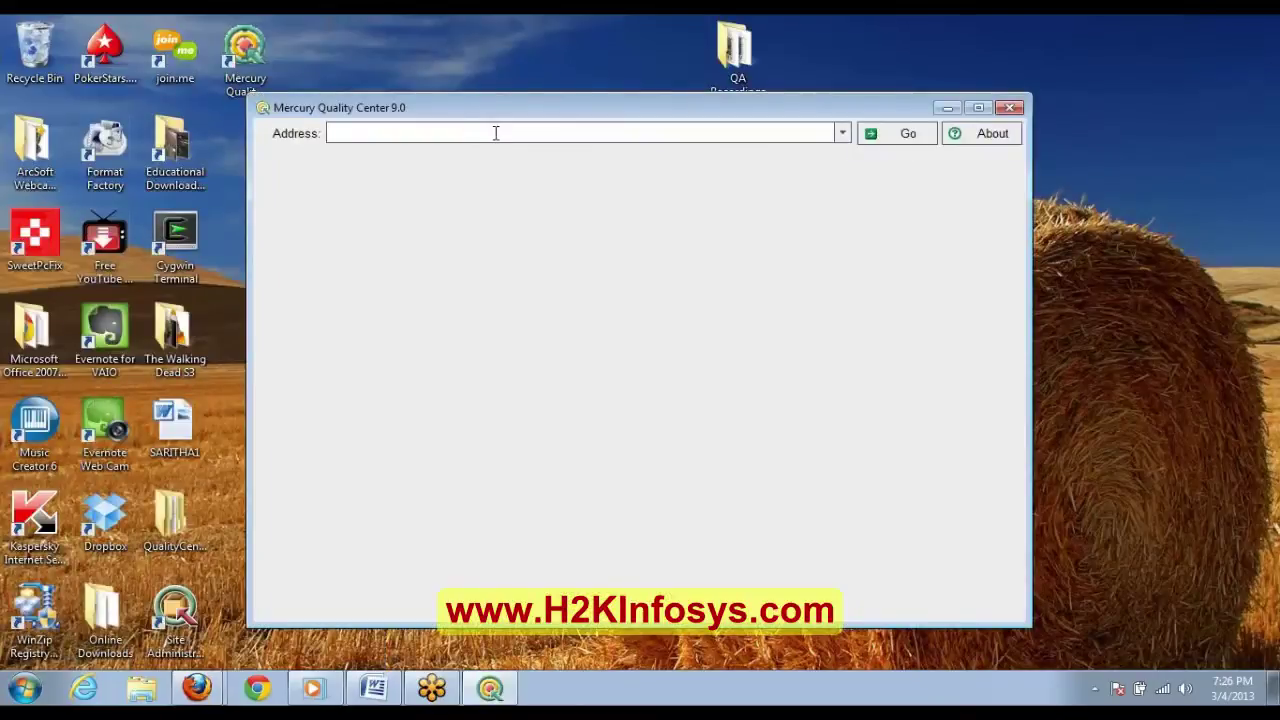
pyautogui.rightClick(494, 134)
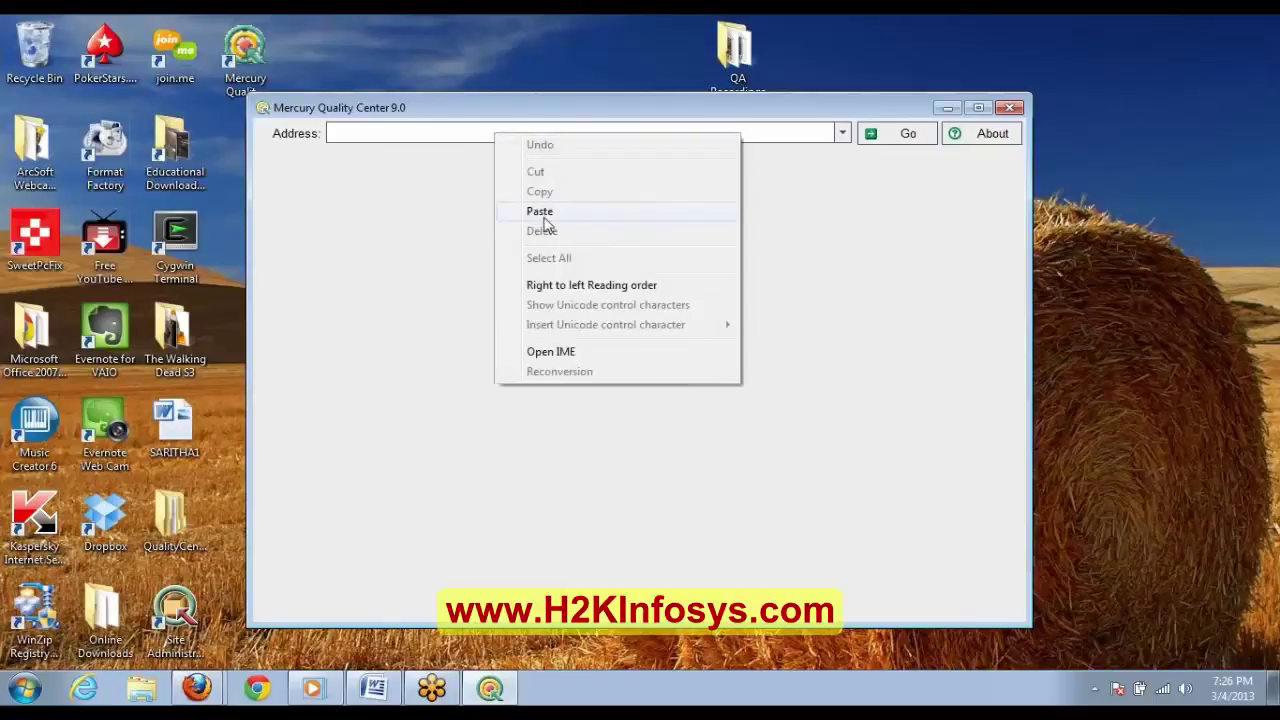
pyautogui.click(540, 212)
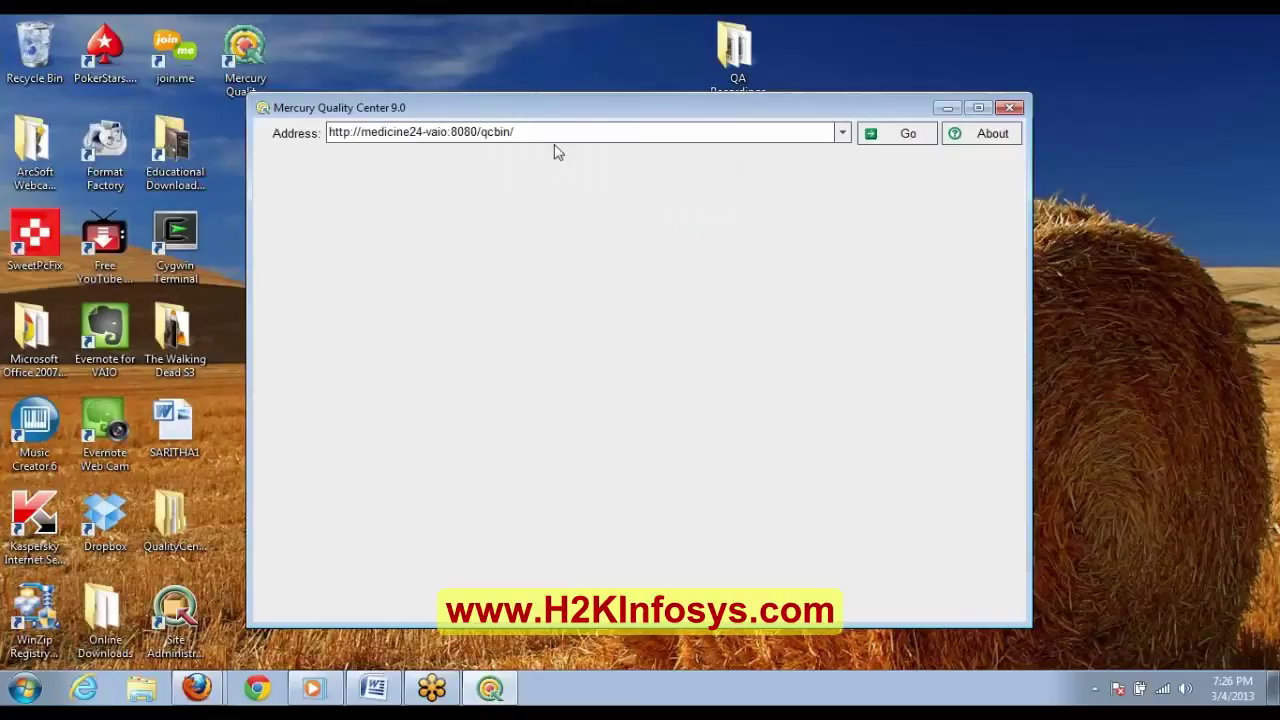
pyautogui.press('Return')
pyautogui.click(888, 147)
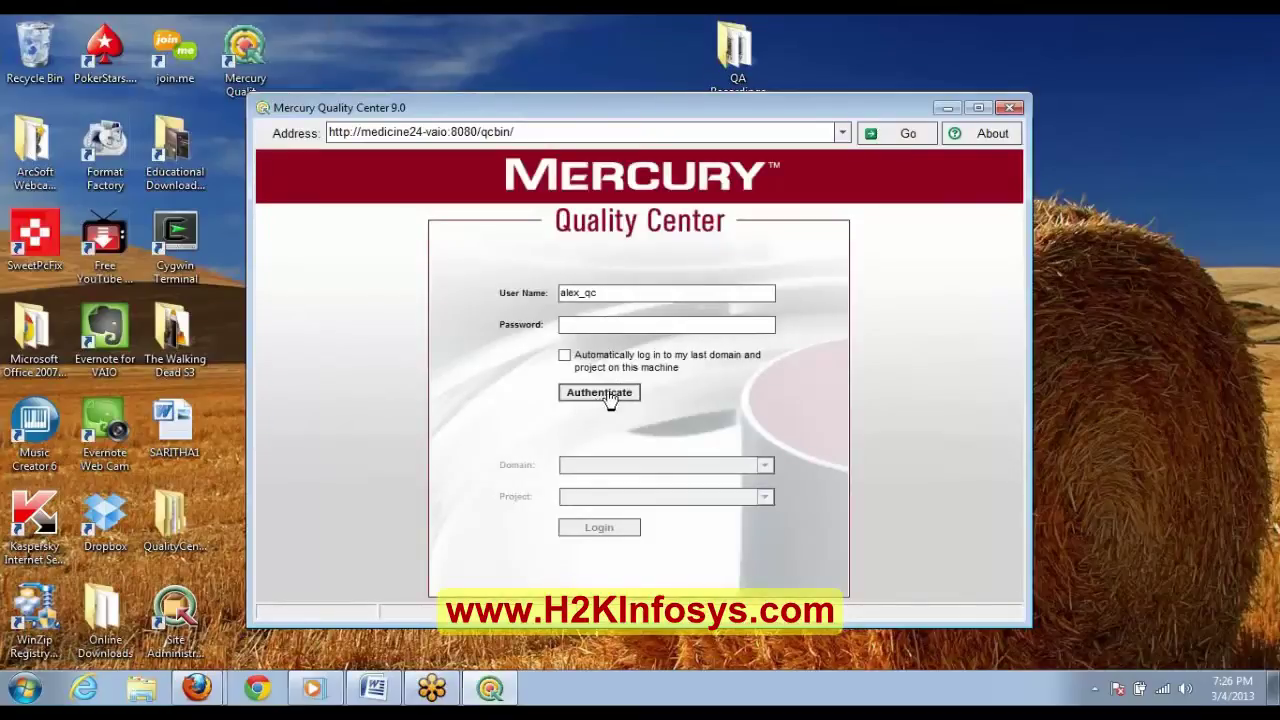
# Step: Try to authenticate with the prefilled user name and a blank password, force the program closed and minimize the downloads list
pyautogui.click(608, 396)
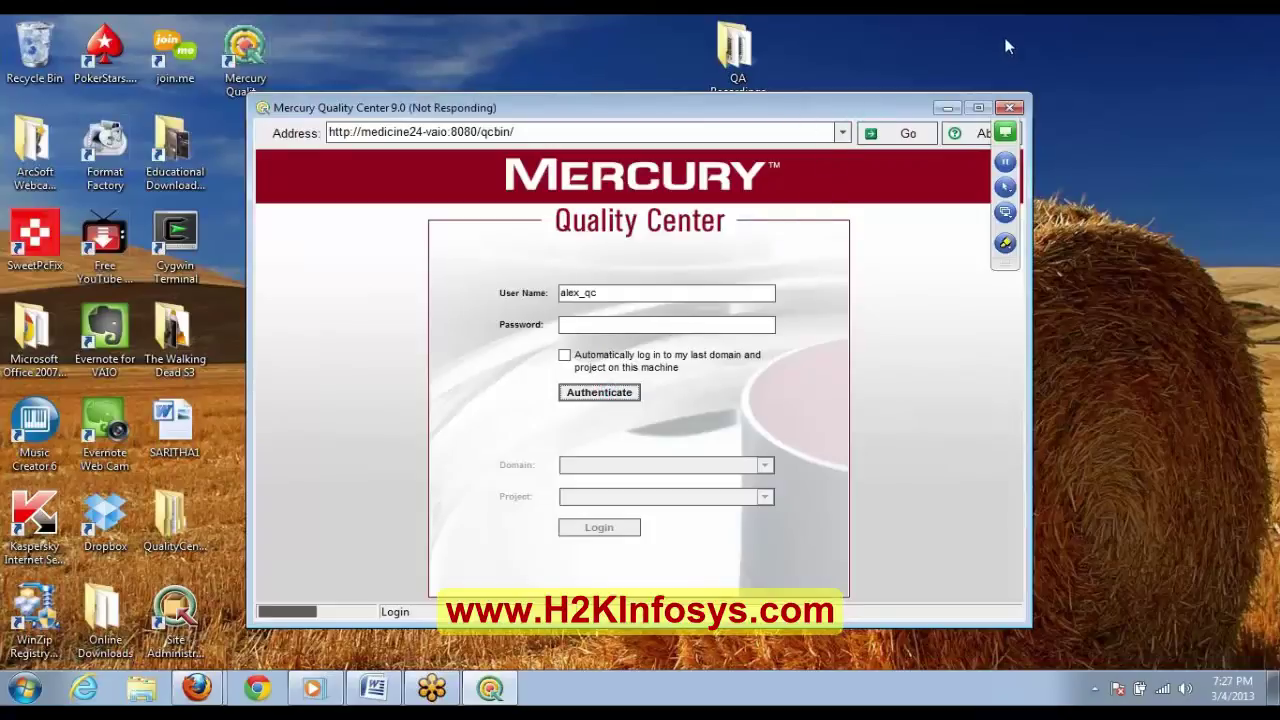
pyautogui.click(1010, 107)
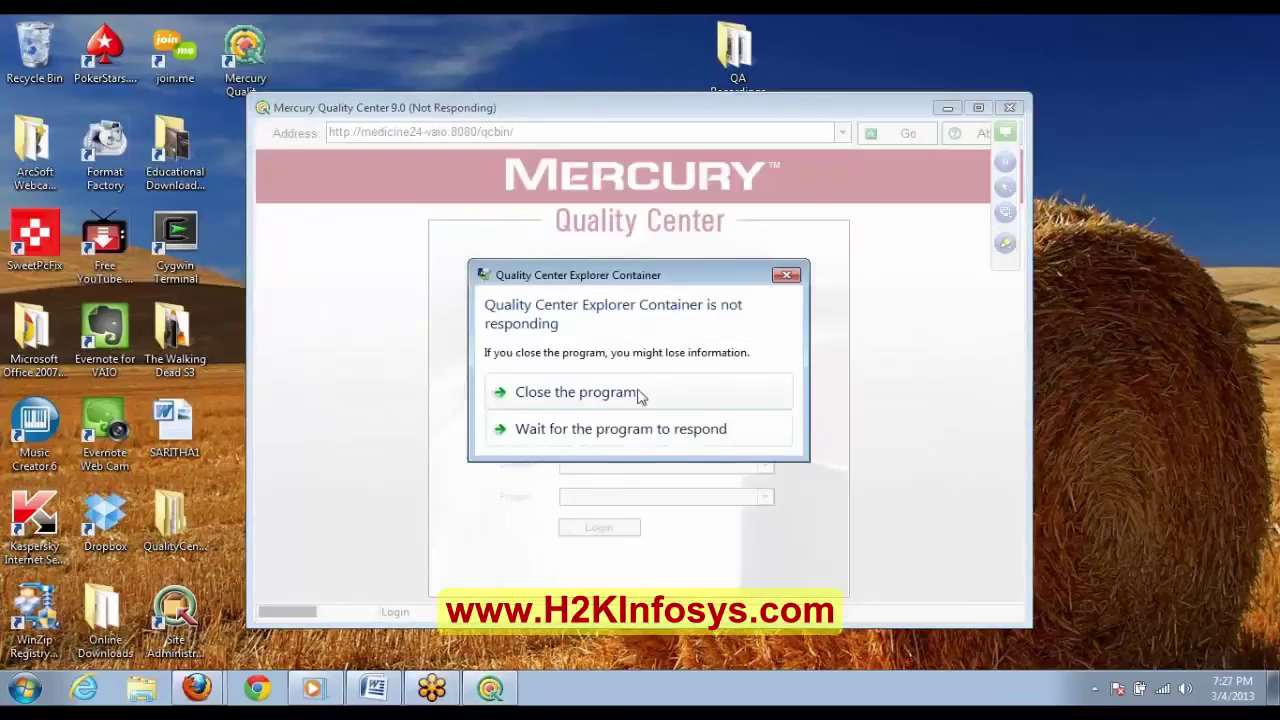
pyautogui.click(638, 395)
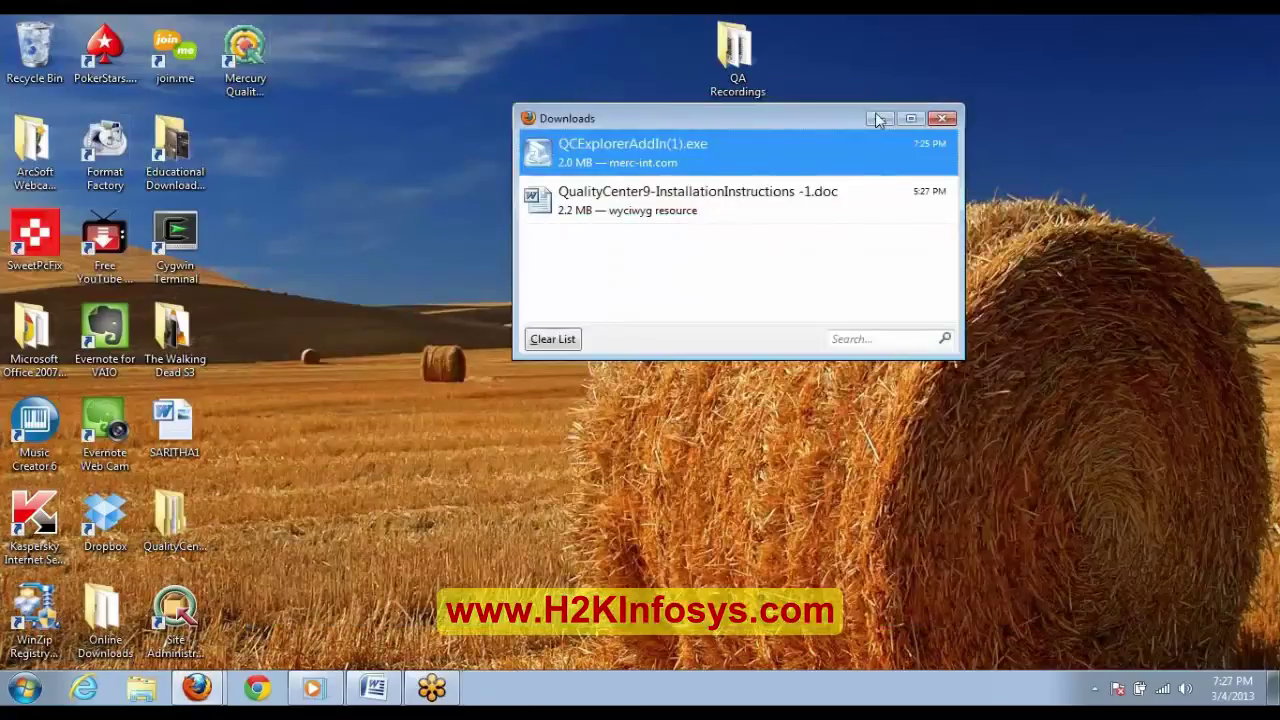
pyautogui.click(877, 119)
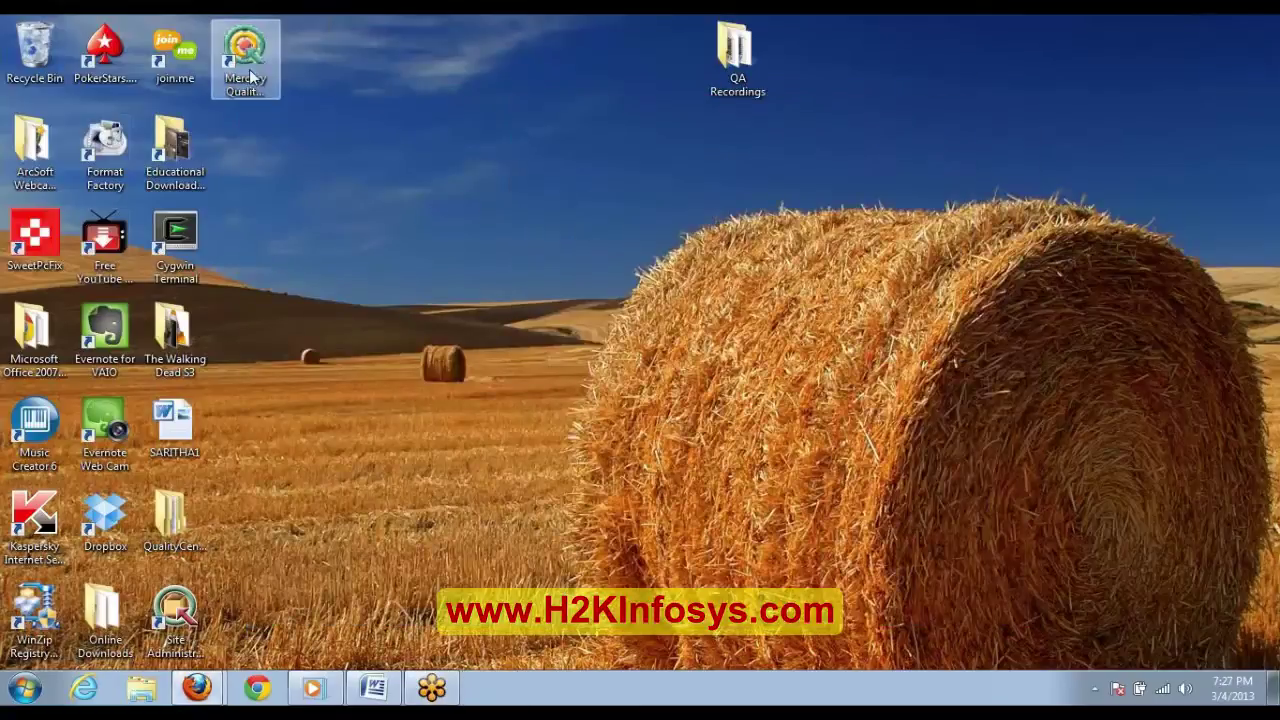
# Step: Open the Quality Center site from the desktop and go through its add-ins page to Mercury Quality Center Client Side Setup
pyautogui.doubleClick(250, 71)
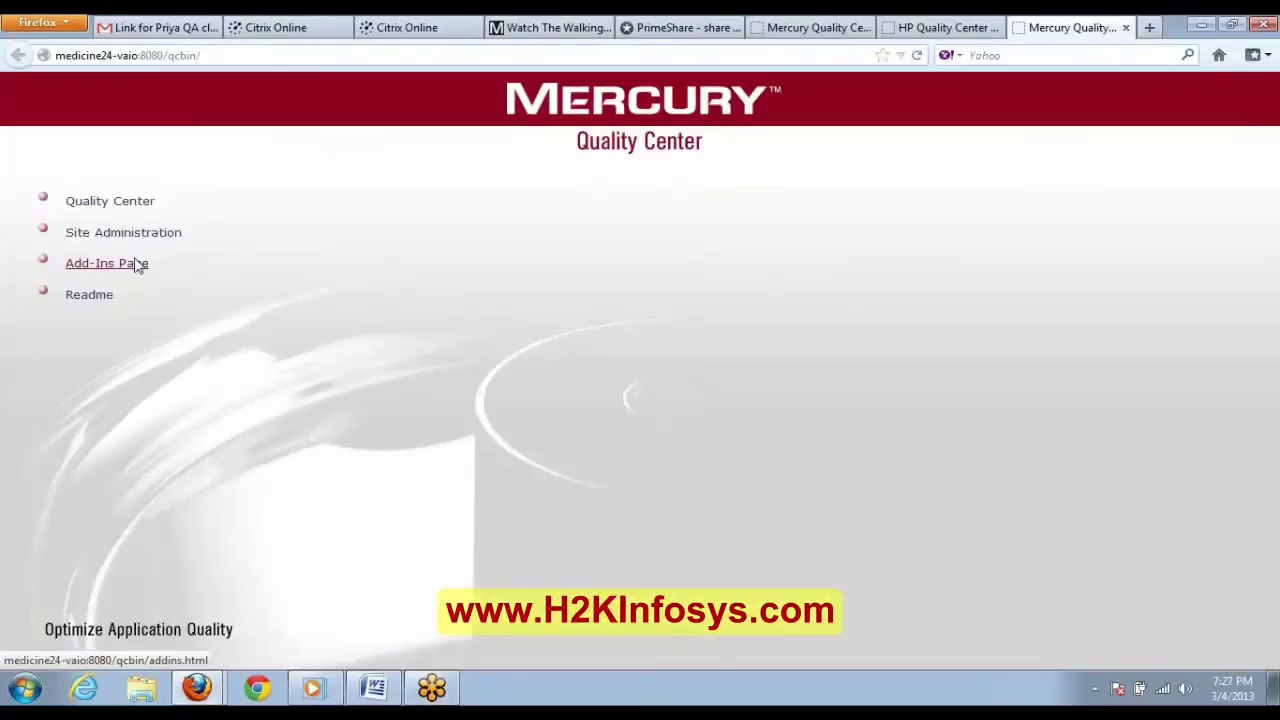
pyautogui.click(137, 264)
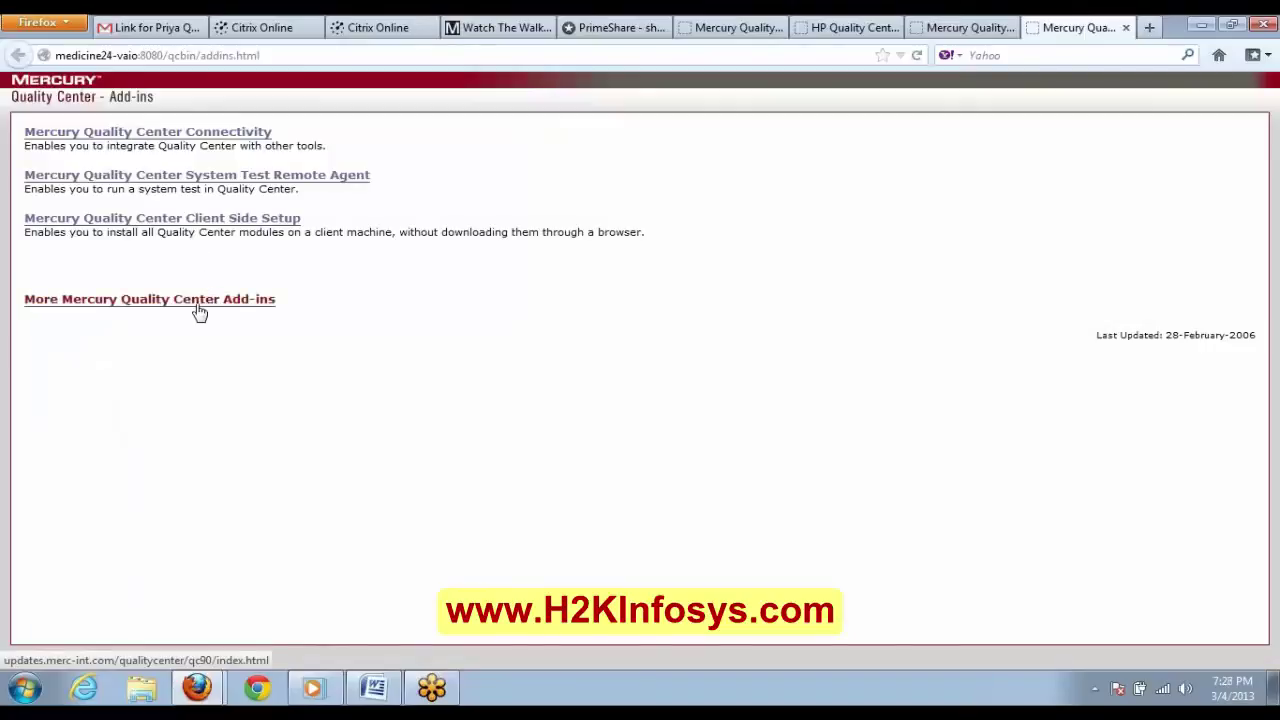
pyautogui.click(200, 309)
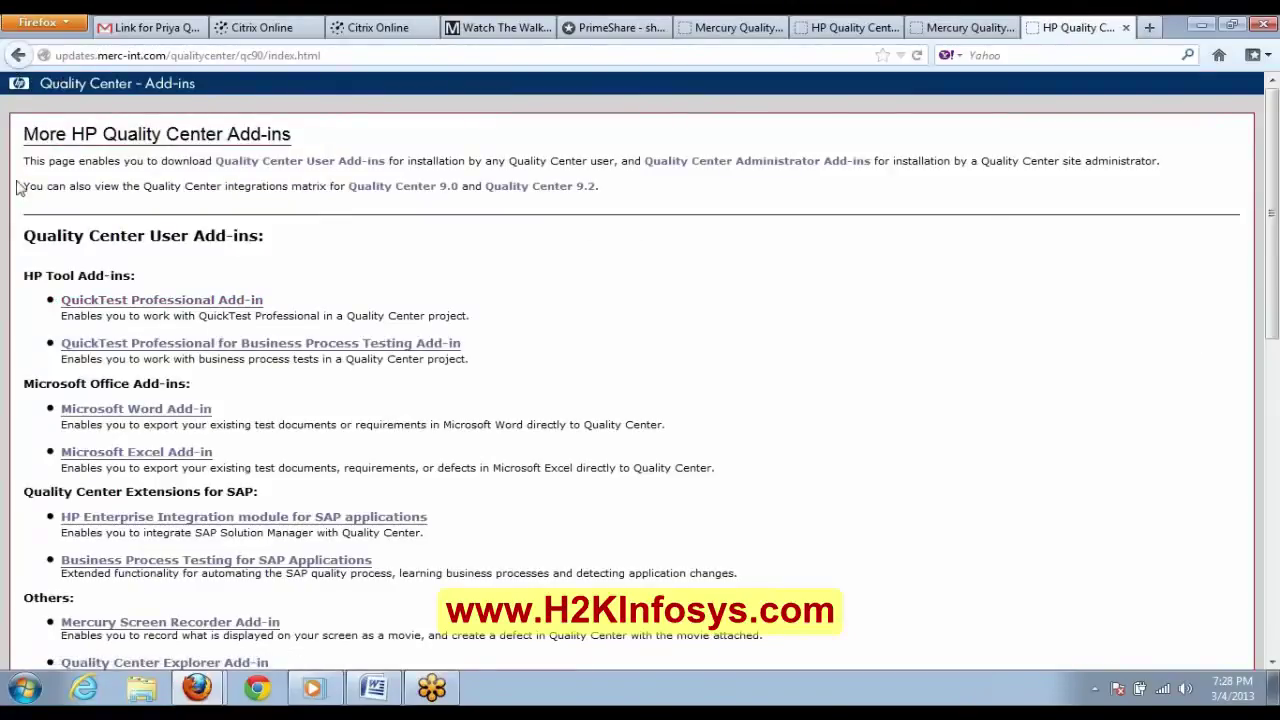
pyautogui.scroll(-4, 20, 188)
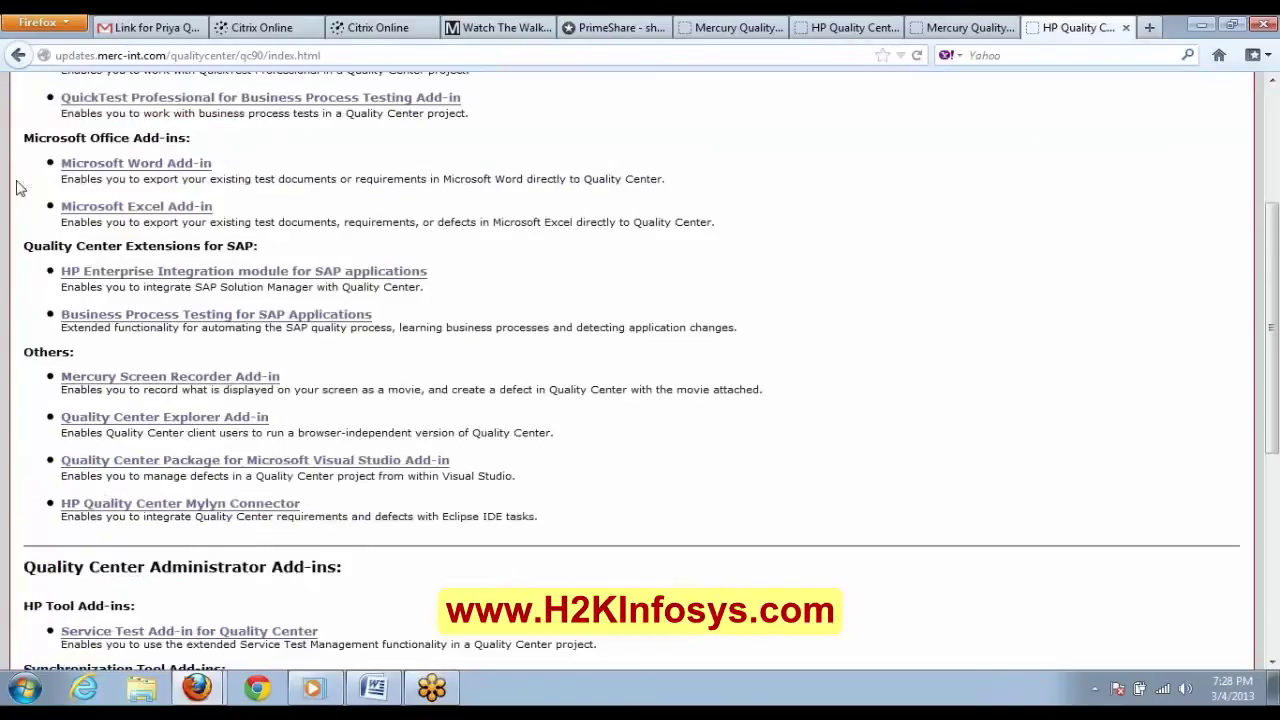
pyautogui.scroll(-3, 16, 188)
pyautogui.hotkey('alt', 'Left')
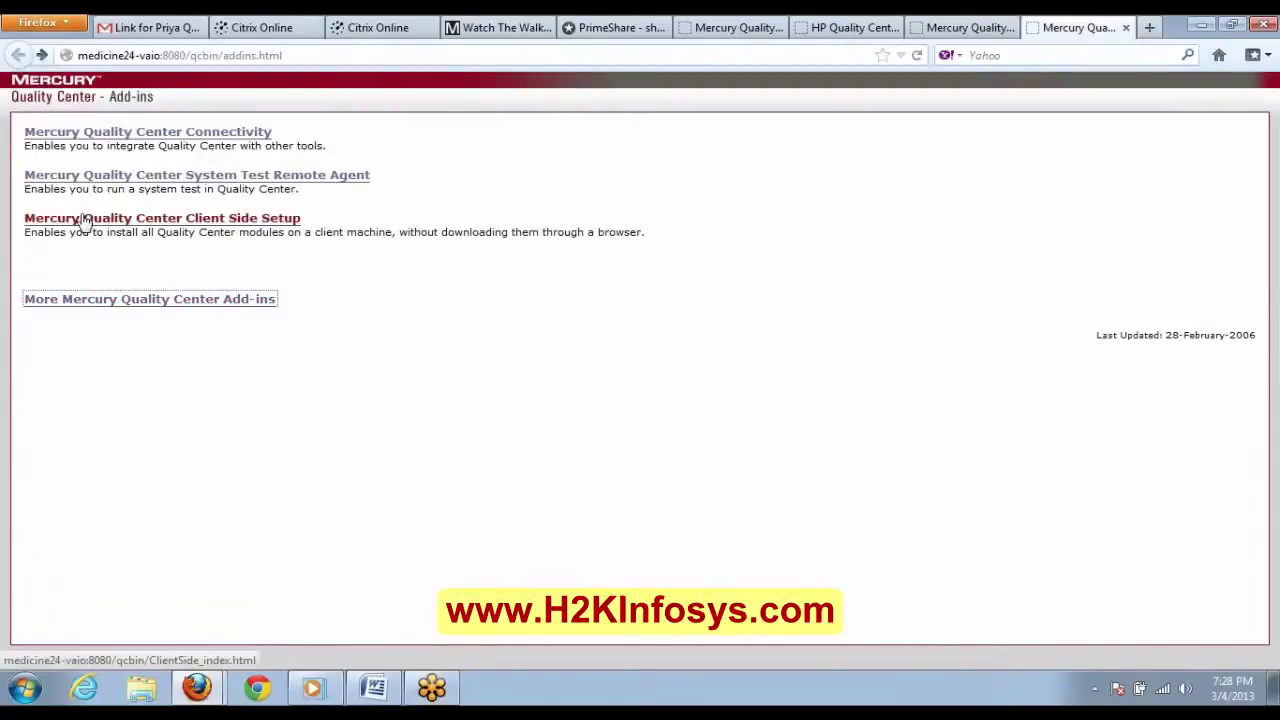
pyautogui.click(86, 222)
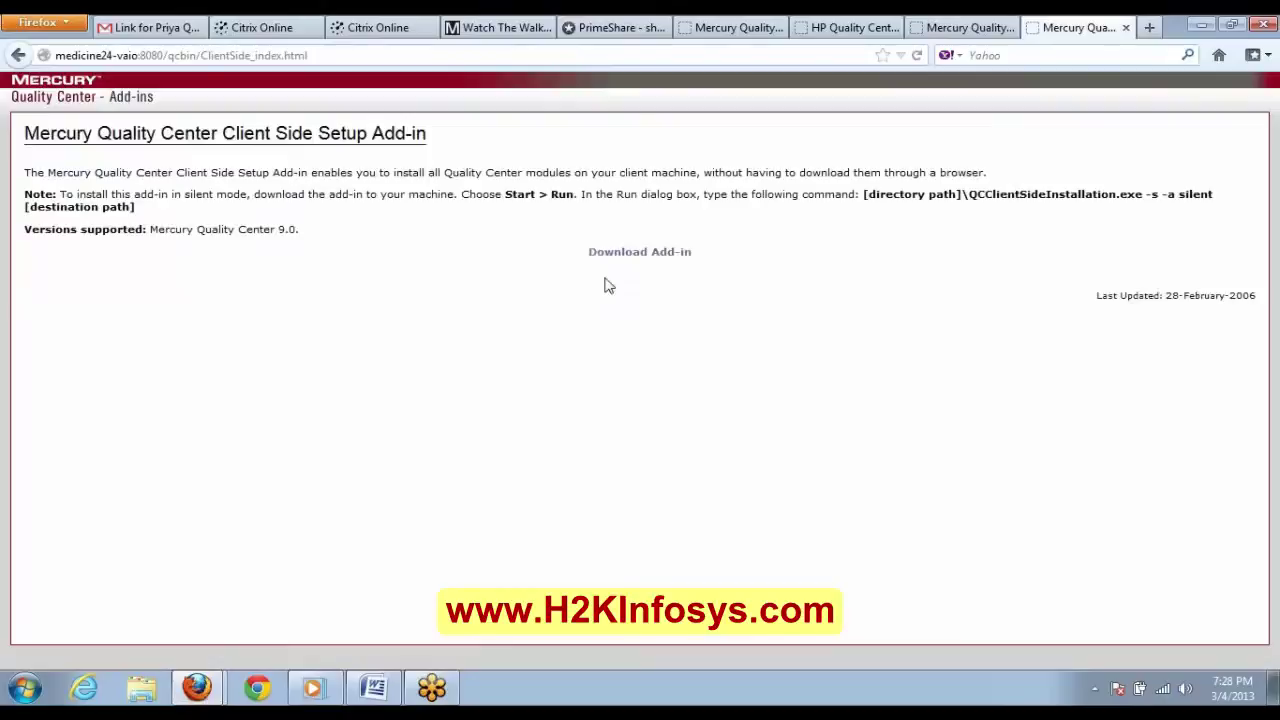
# Step: Download the Client Side Setup add-in by saving QCClientSideInstallation.exe, and bring up the downloads list
pyautogui.click(641, 254)
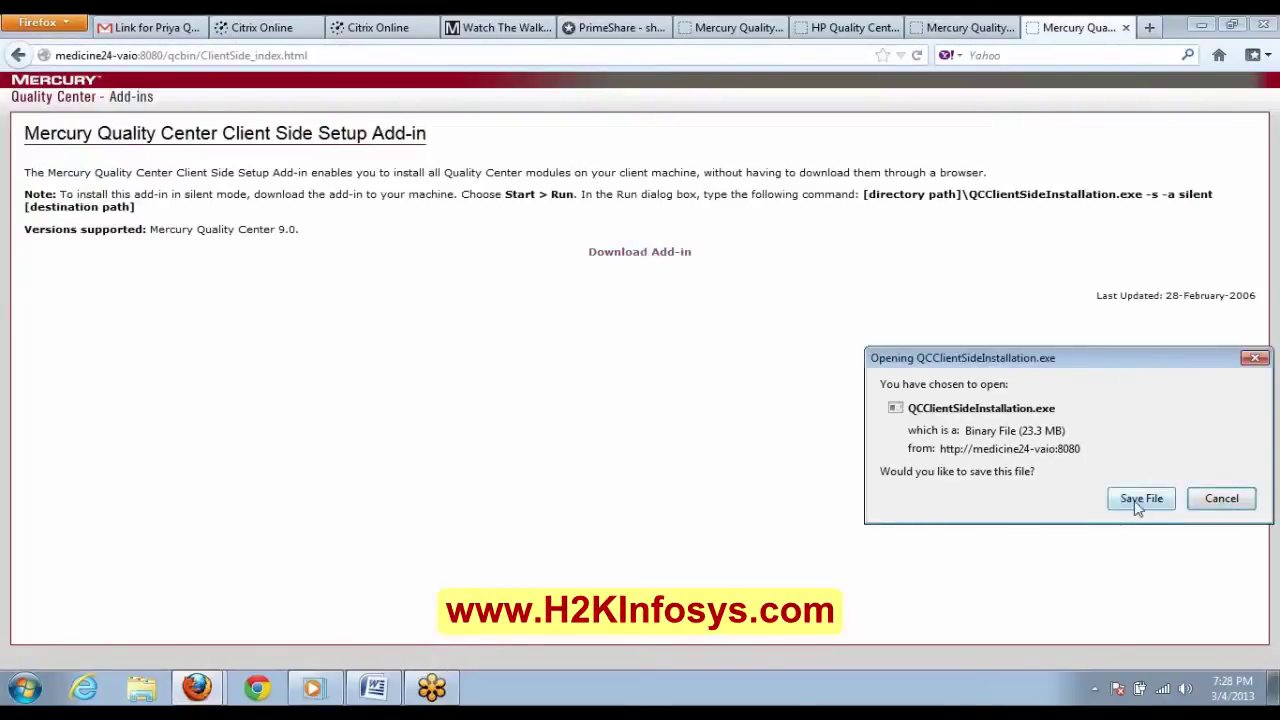
pyautogui.click(1137, 506)
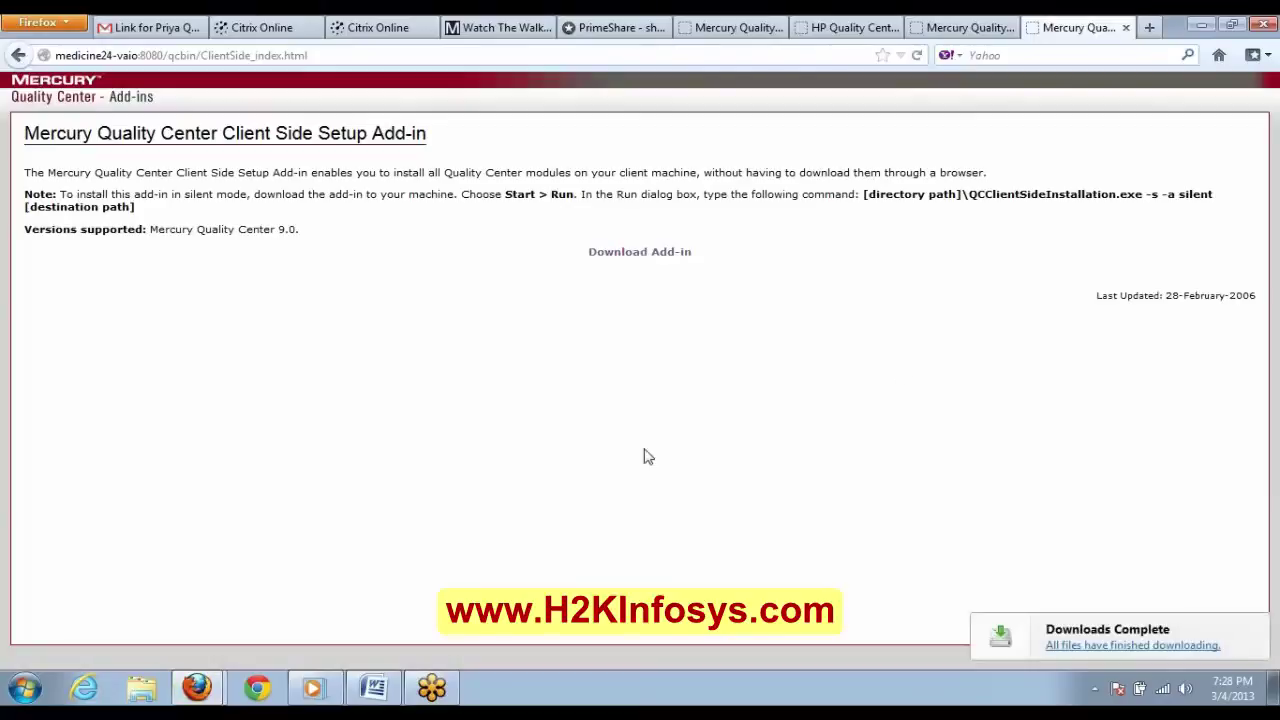
pyautogui.moveTo(196, 688)
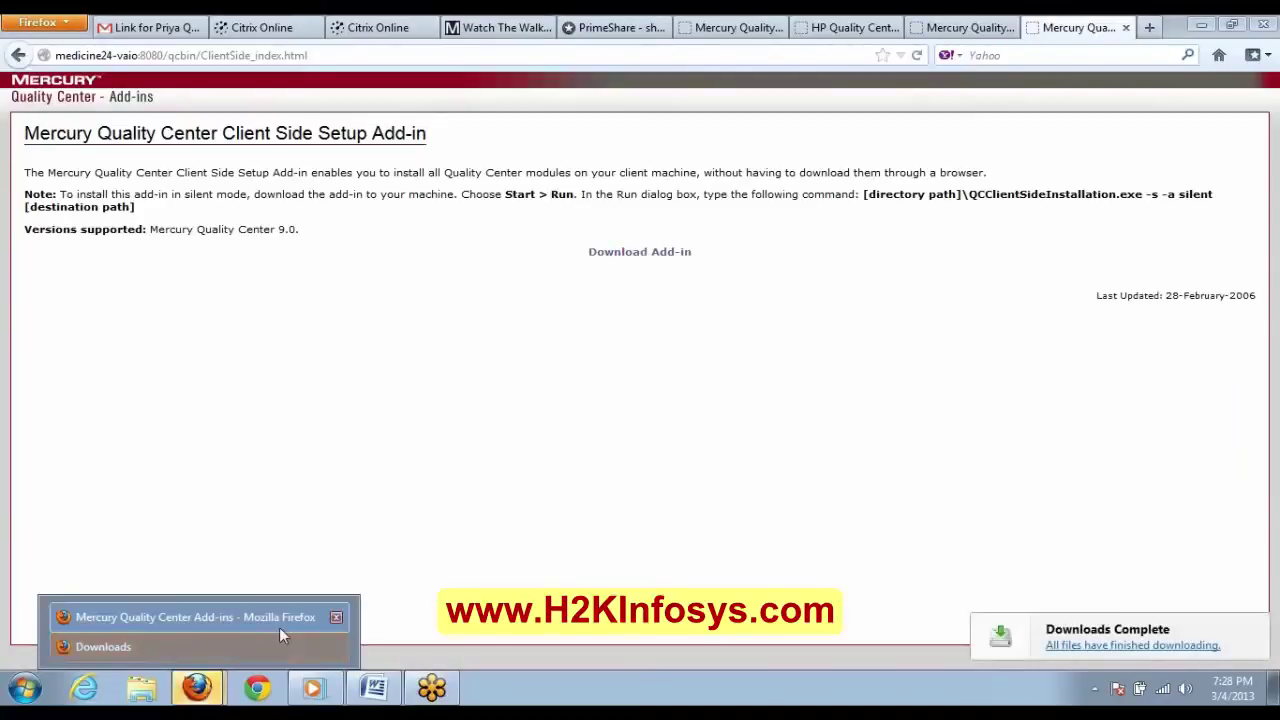
pyautogui.click(268, 628)
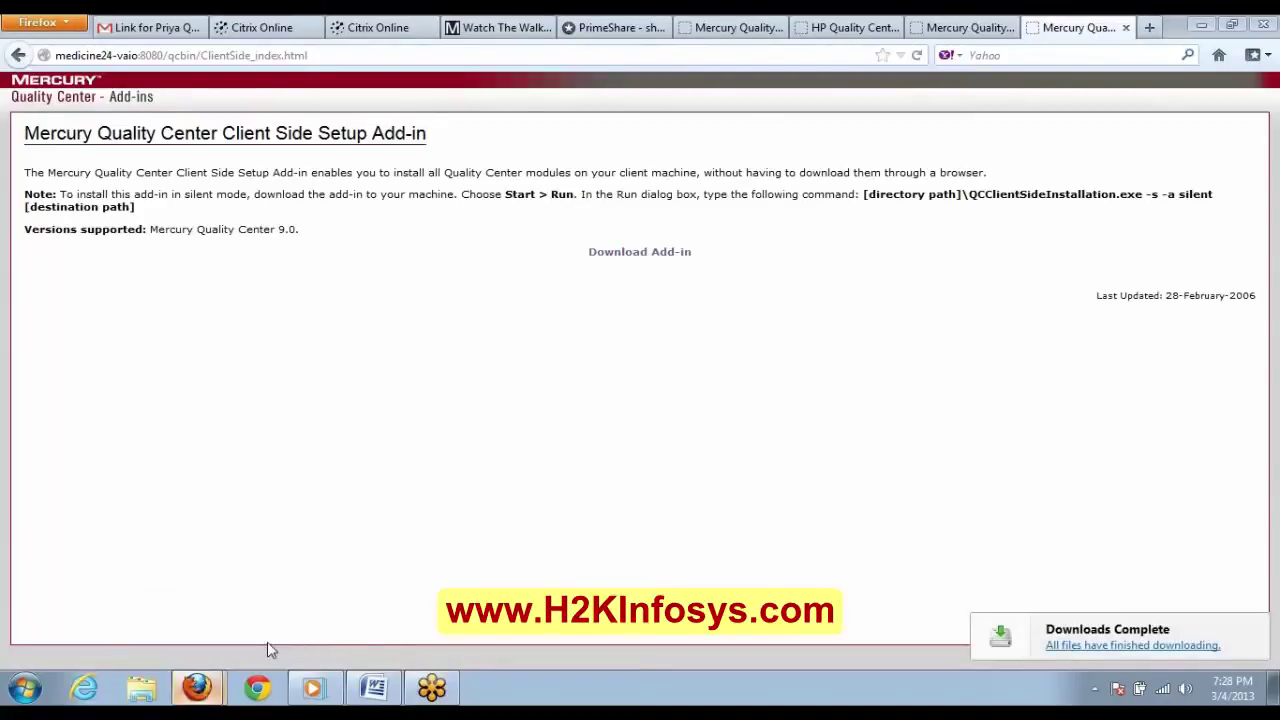
# Step: Run QCClientSideInstallation(1).exe, install the client modules to C:\Program Files (x86)\Common Files\ and minimize the downloads list
pyautogui.click(714, 163)
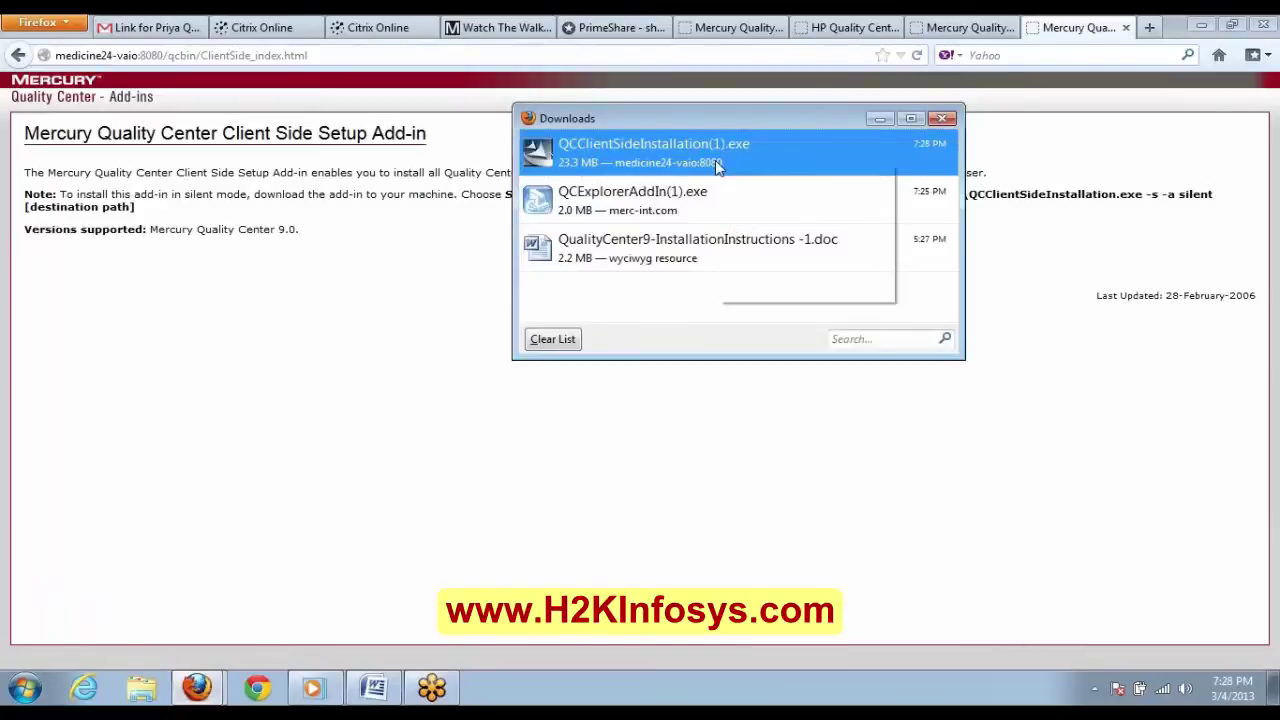
pyautogui.rightClick(714, 163)
pyautogui.click(726, 174)
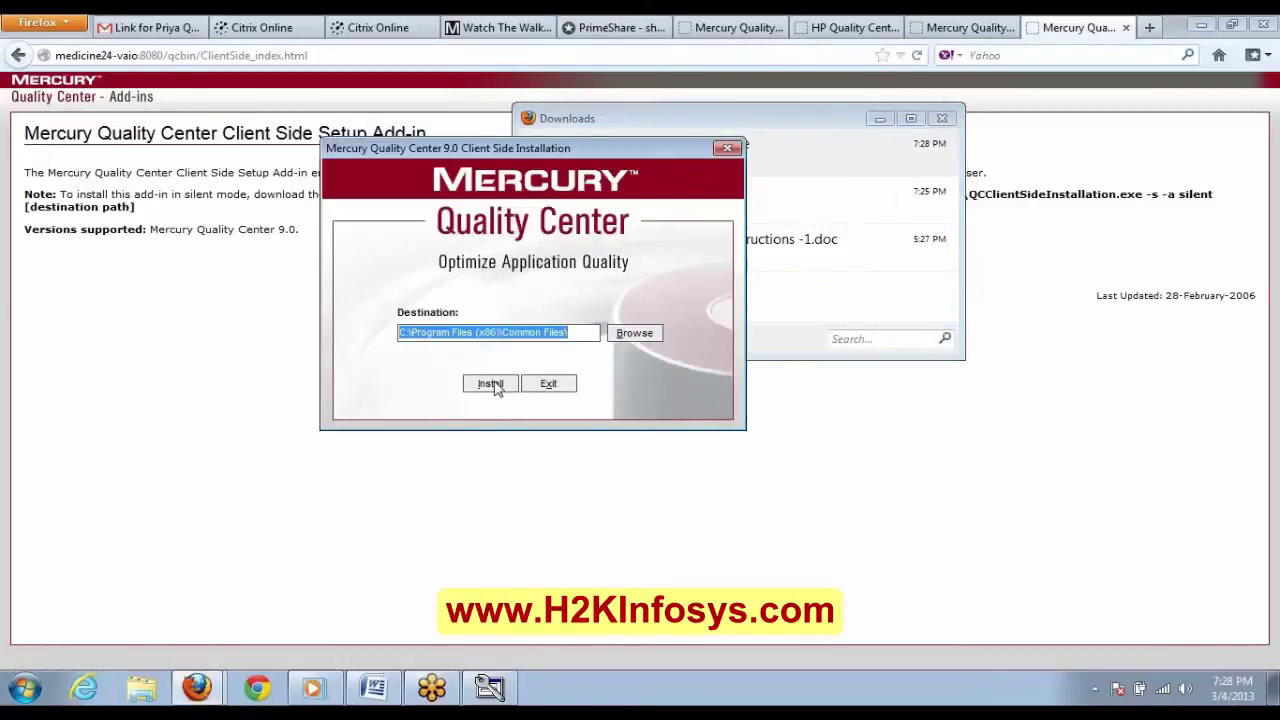
pyautogui.click(490, 384)
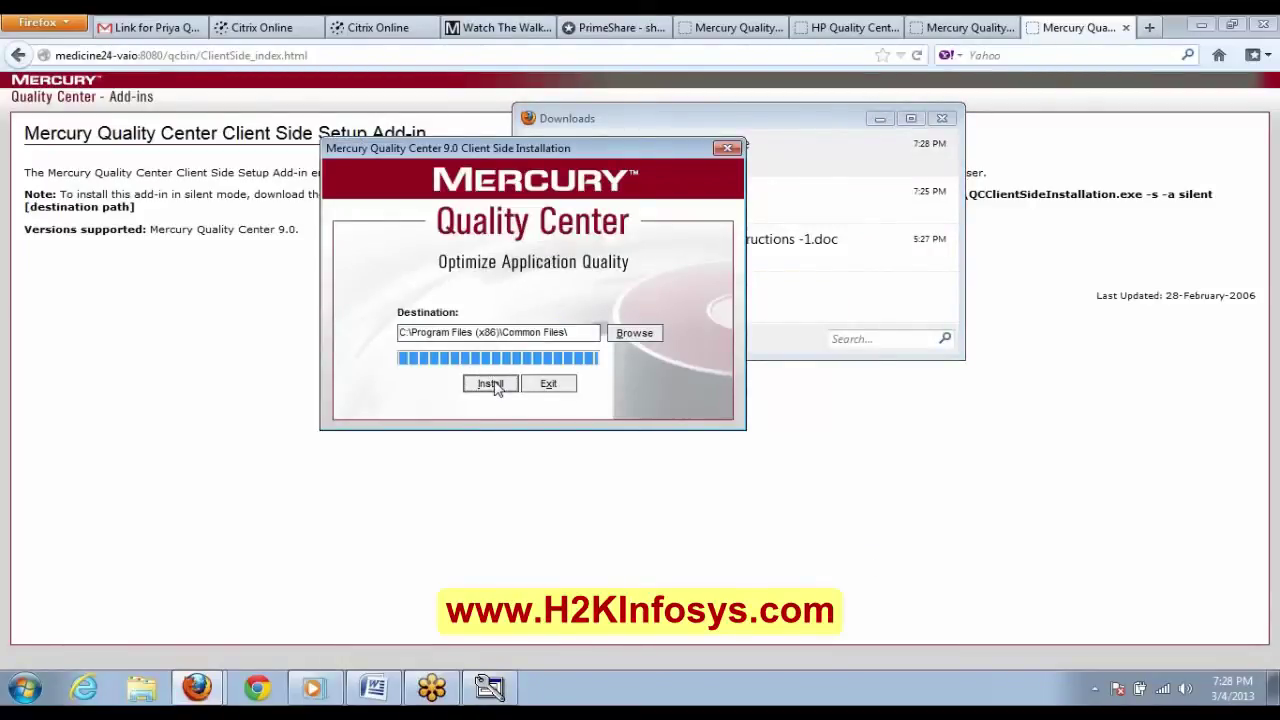
pyautogui.click(657, 387)
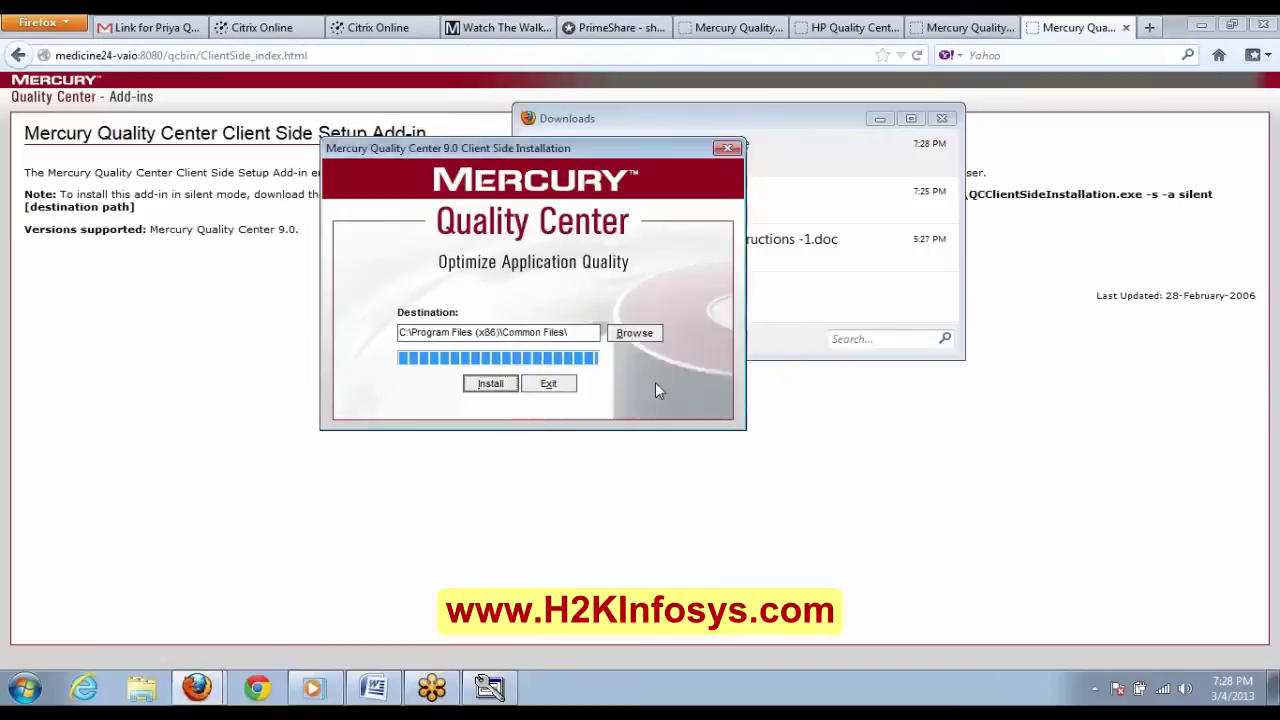
pyautogui.click(874, 119)
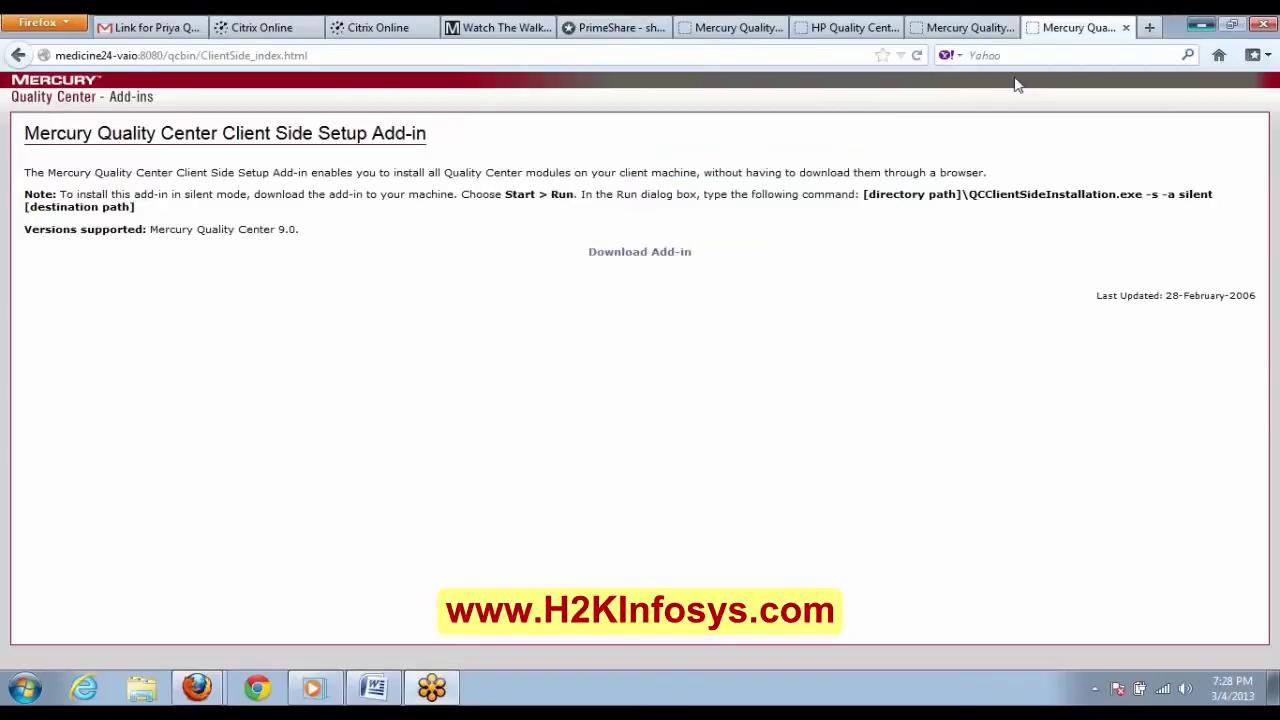
pyautogui.press('super+d')
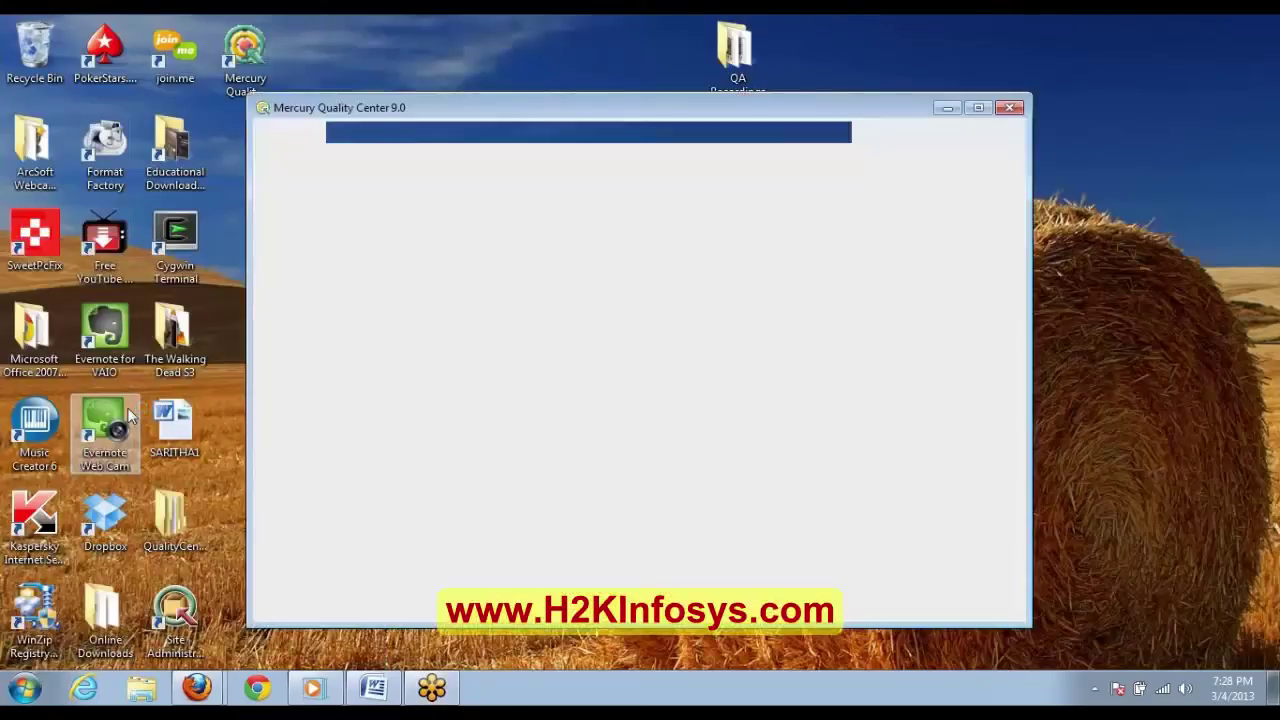
pyautogui.rightClick(497, 132)
pyautogui.click(549, 210)
pyautogui.press('Return')
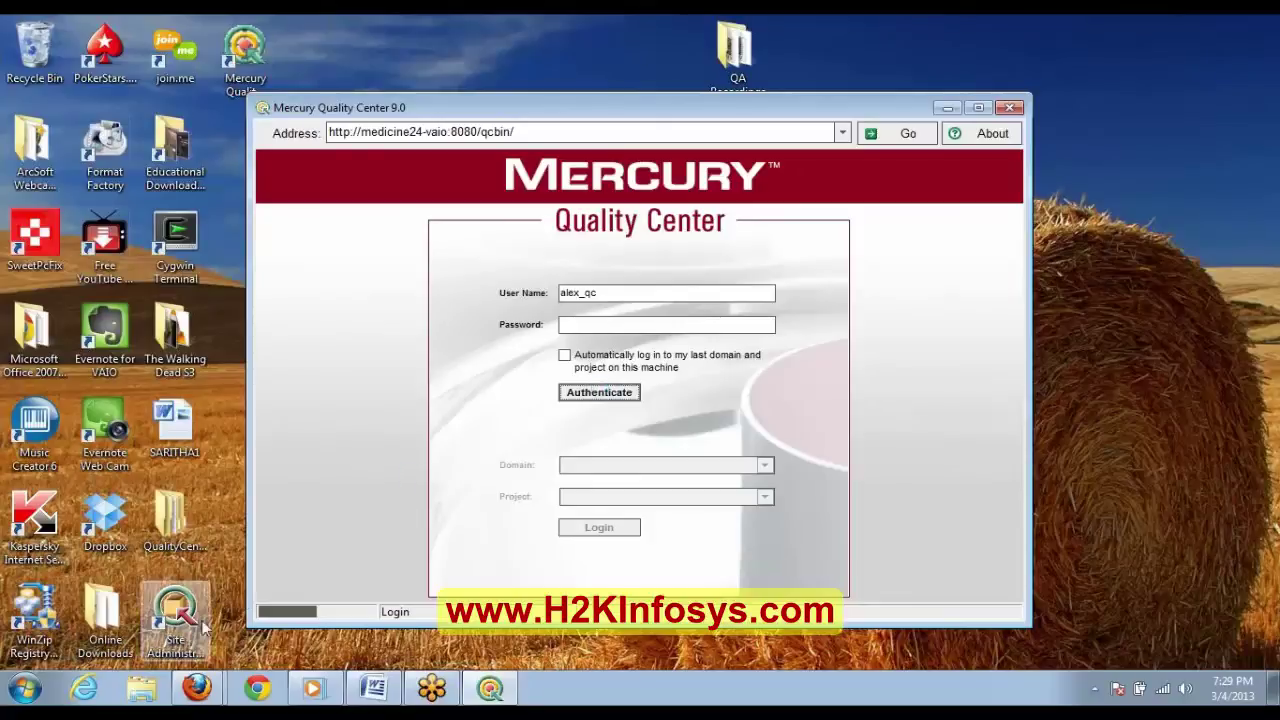
# Step: Check the Firefox downloads list and minimize it again
pyautogui.click(192, 695)
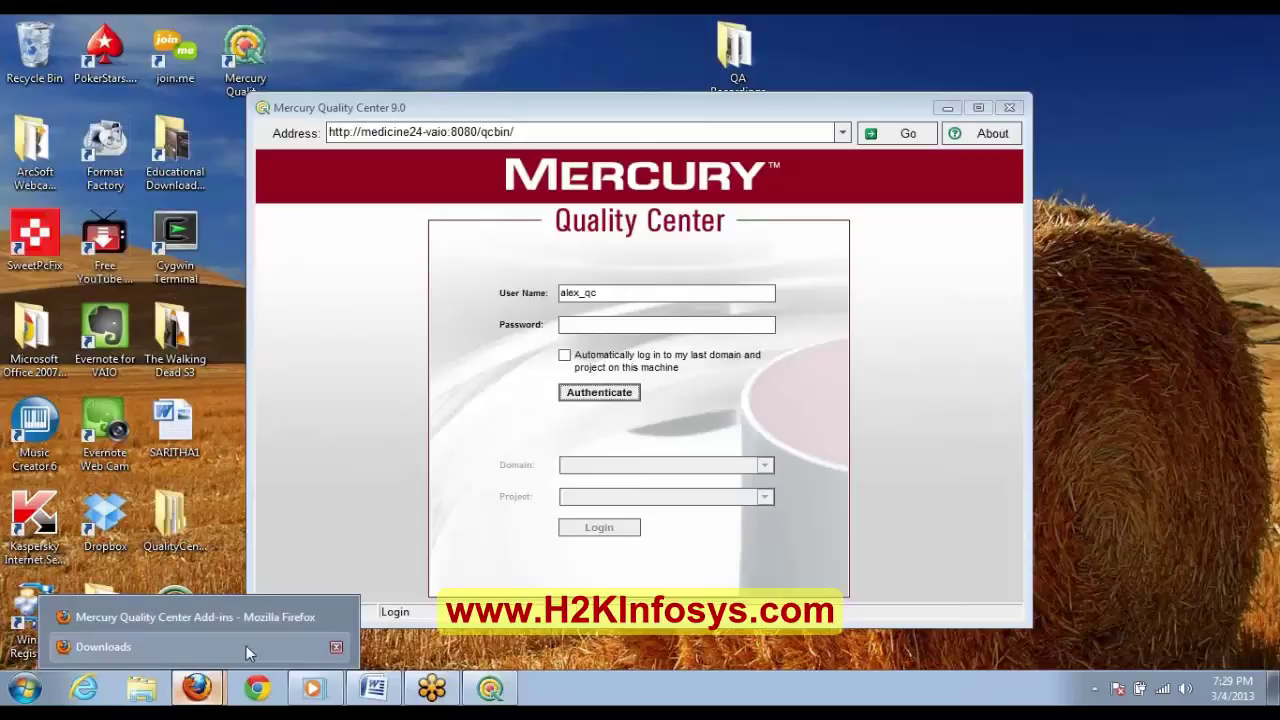
pyautogui.click(246, 645)
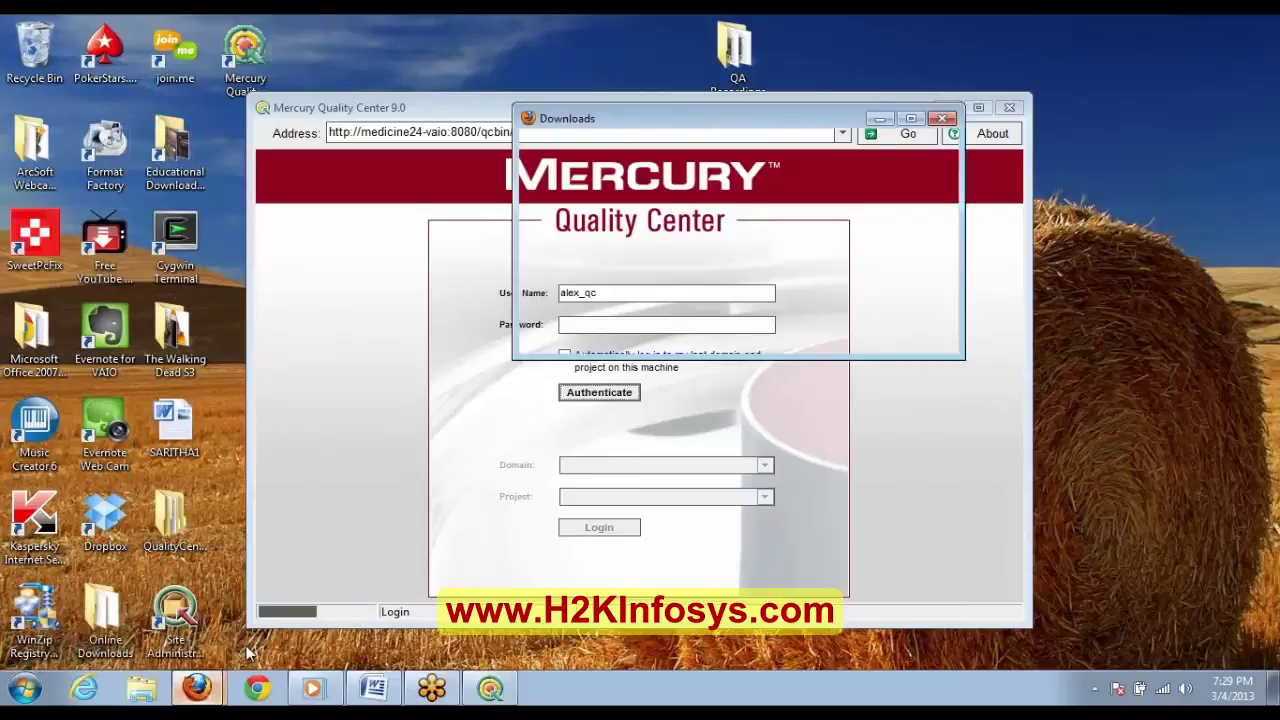
pyautogui.click(880, 119)
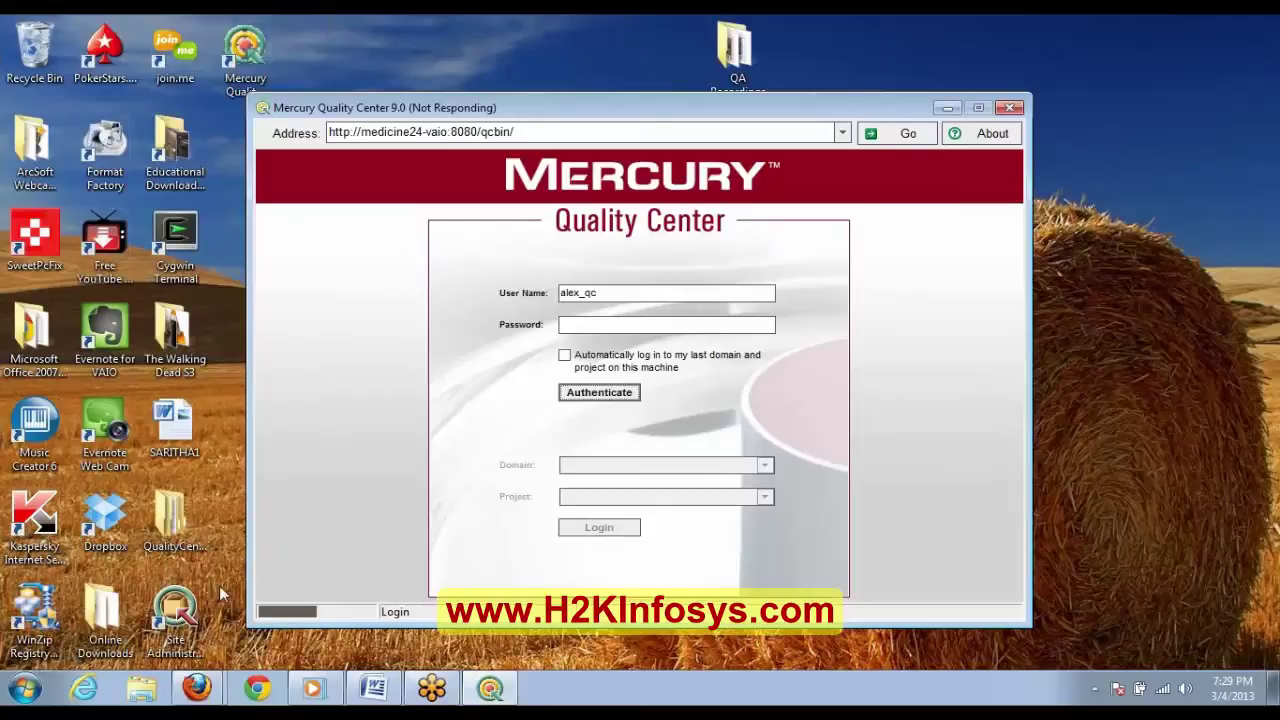
# Step: Open SQL Server Service Manager, set the server to medicine24-vaio and choose the SQL Server service
pyautogui.click(1096, 689)
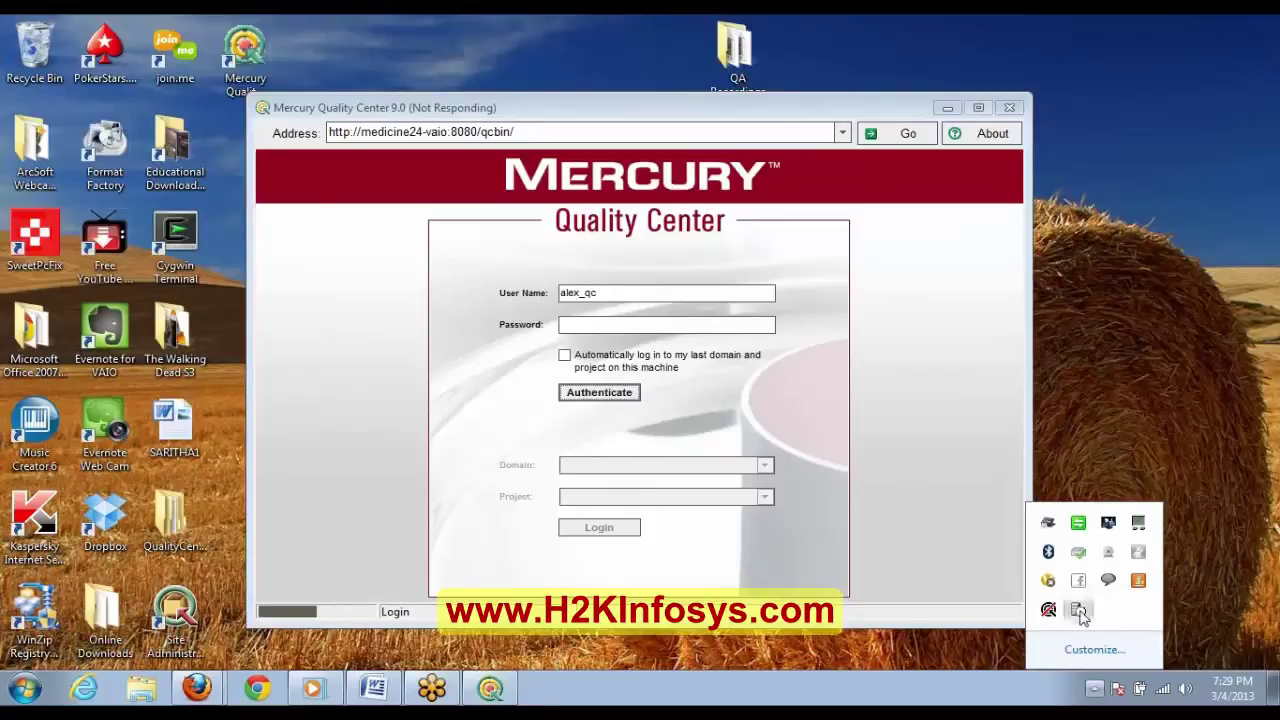
pyautogui.doubleClick(1078, 610)
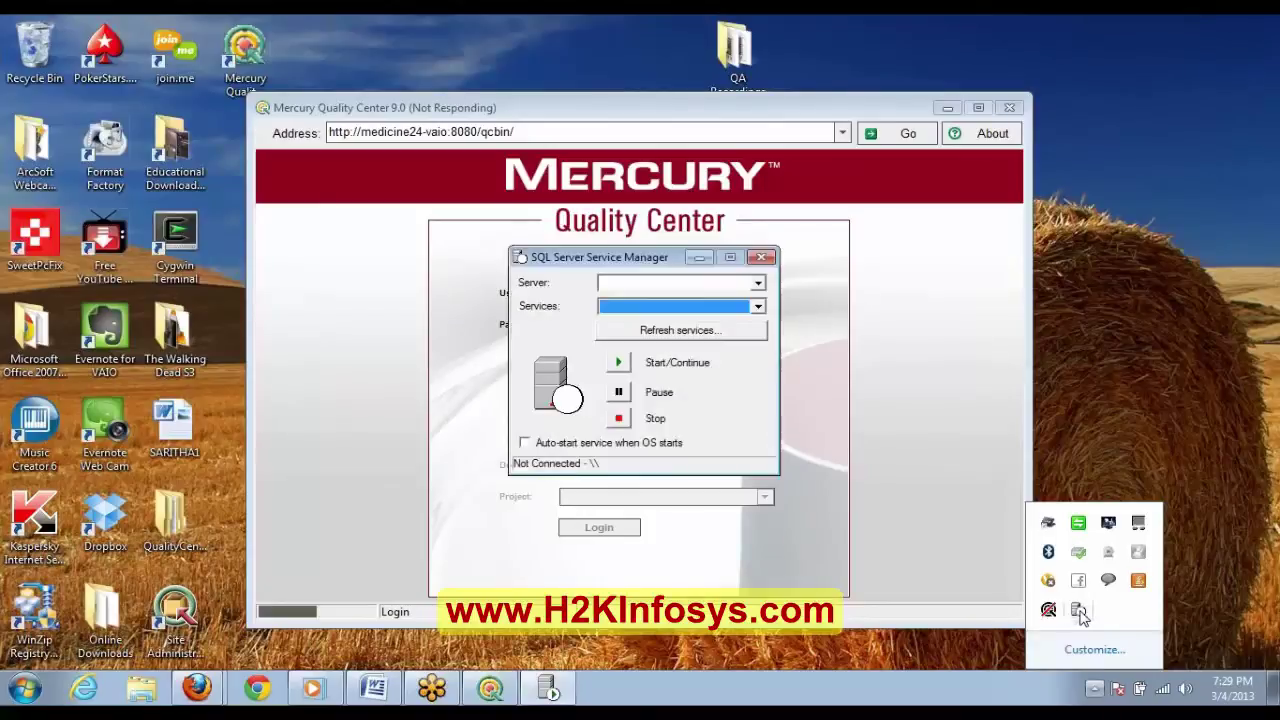
pyautogui.click(758, 288)
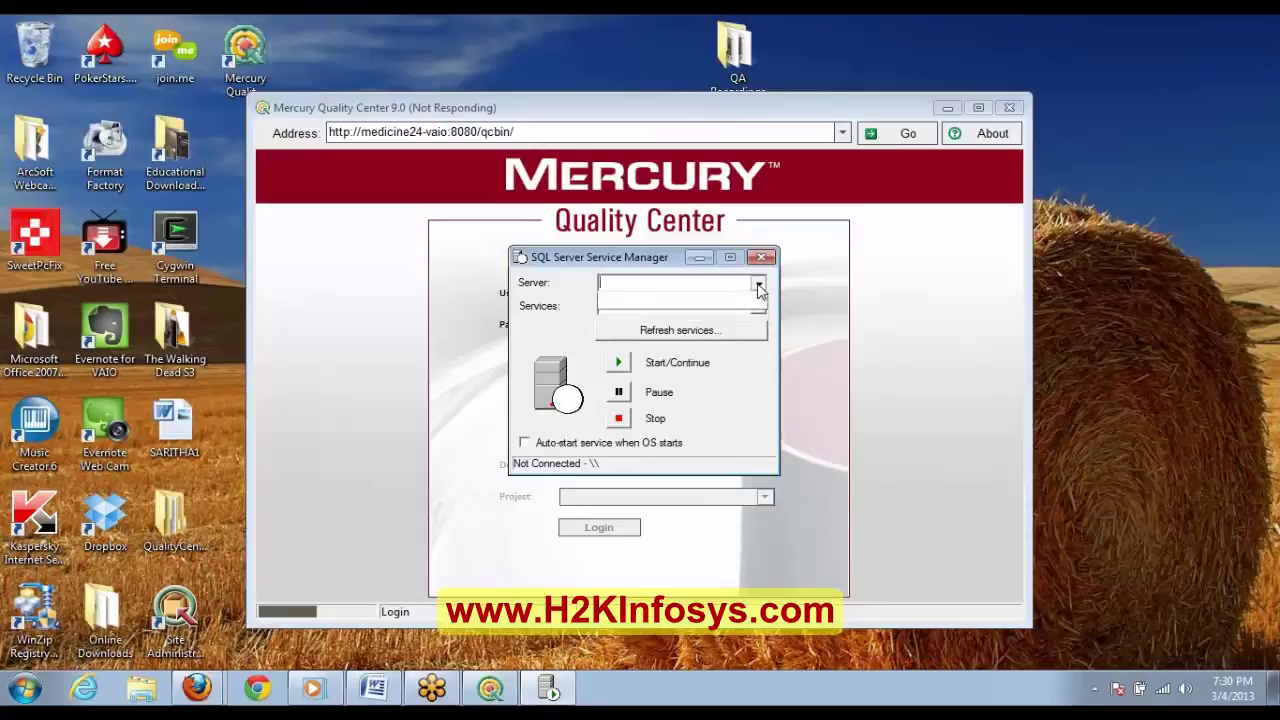
pyautogui.click(758, 288)
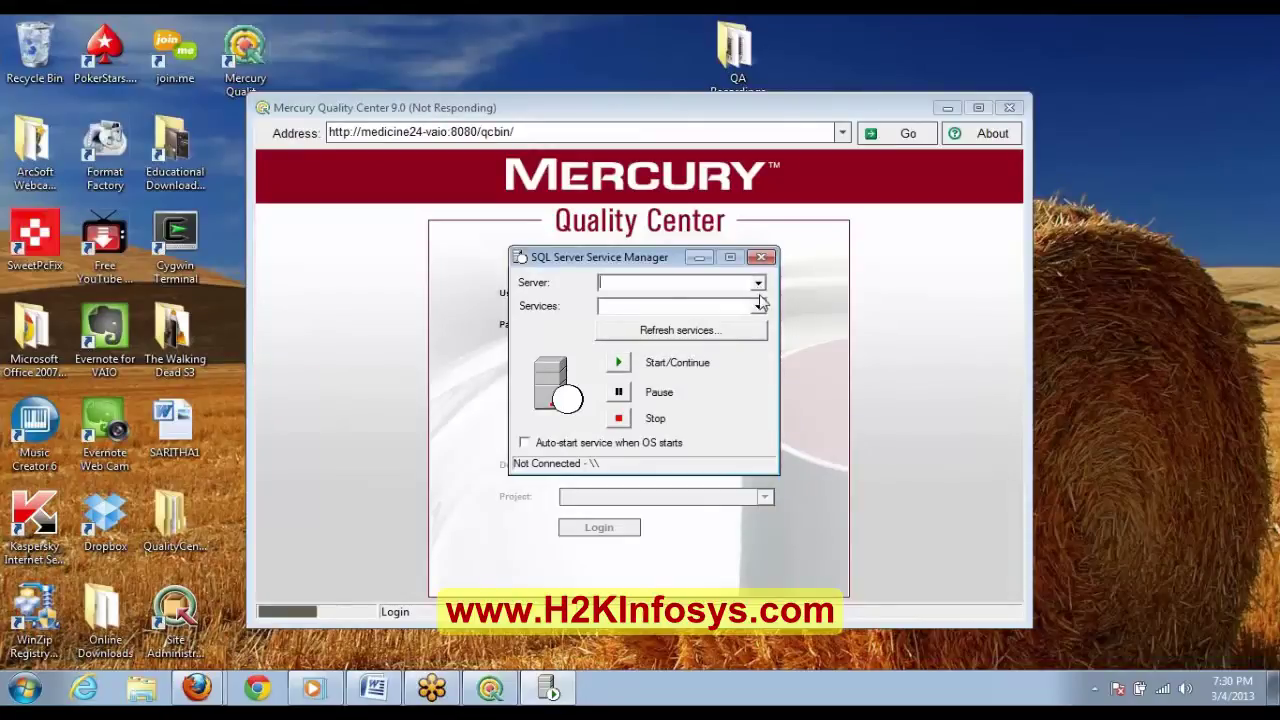
pyautogui.click(759, 288)
pyautogui.click(760, 289)
pyautogui.write('medicine24-vaio')
pyautogui.click(757, 307)
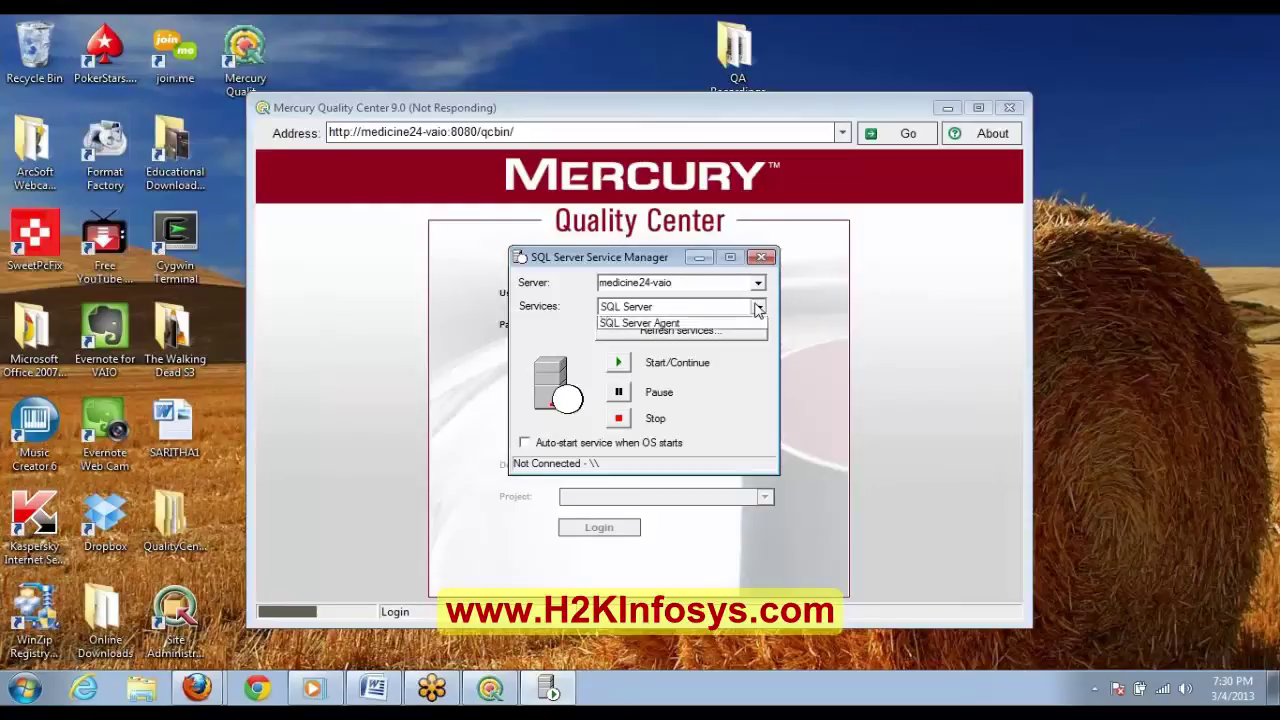
pyautogui.click(705, 341)
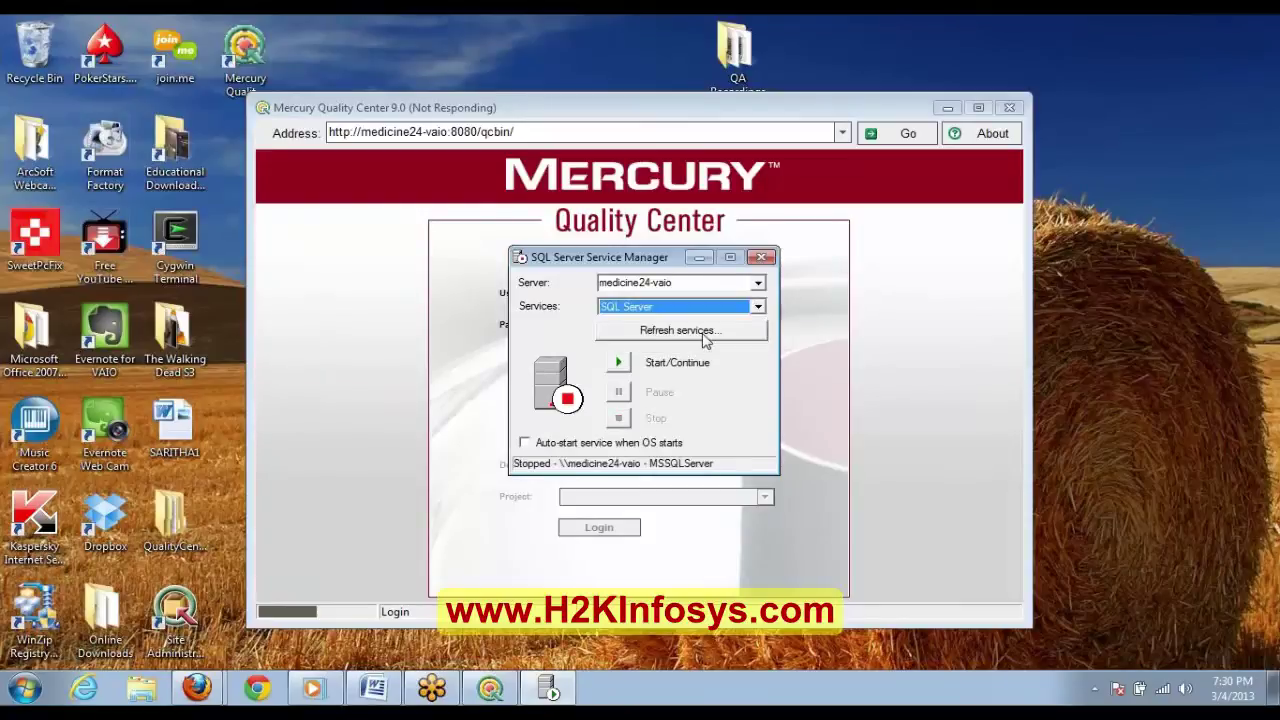
# Step: Try to start the SQL Server service on medicine24-vaio
pyautogui.click(626, 341)
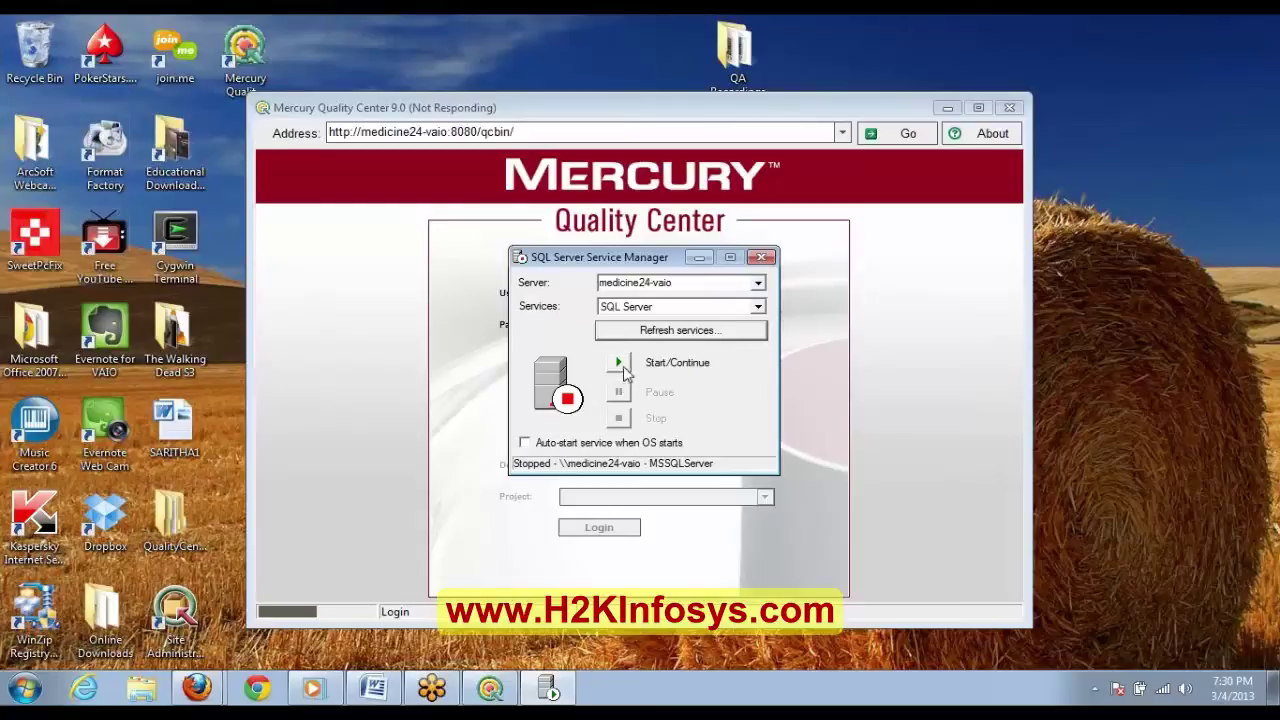
pyautogui.click(620, 366)
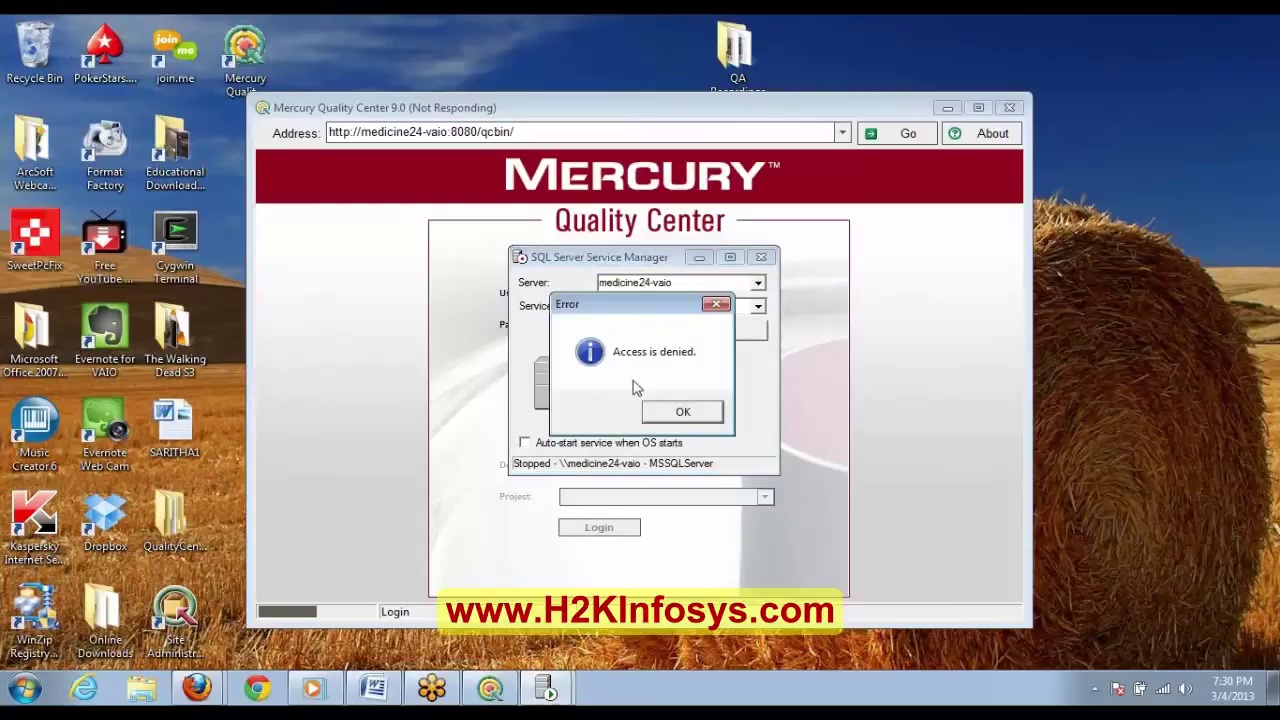
pyautogui.click(699, 416)
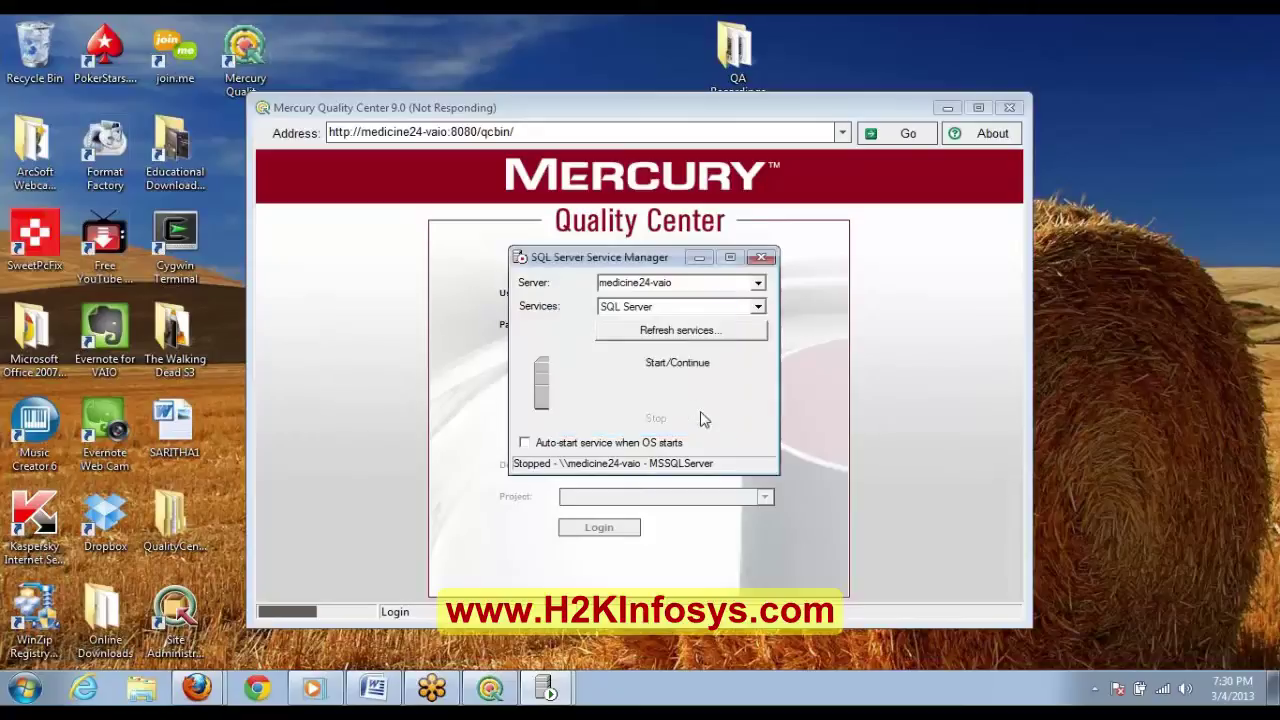
pyautogui.click(795, 422)
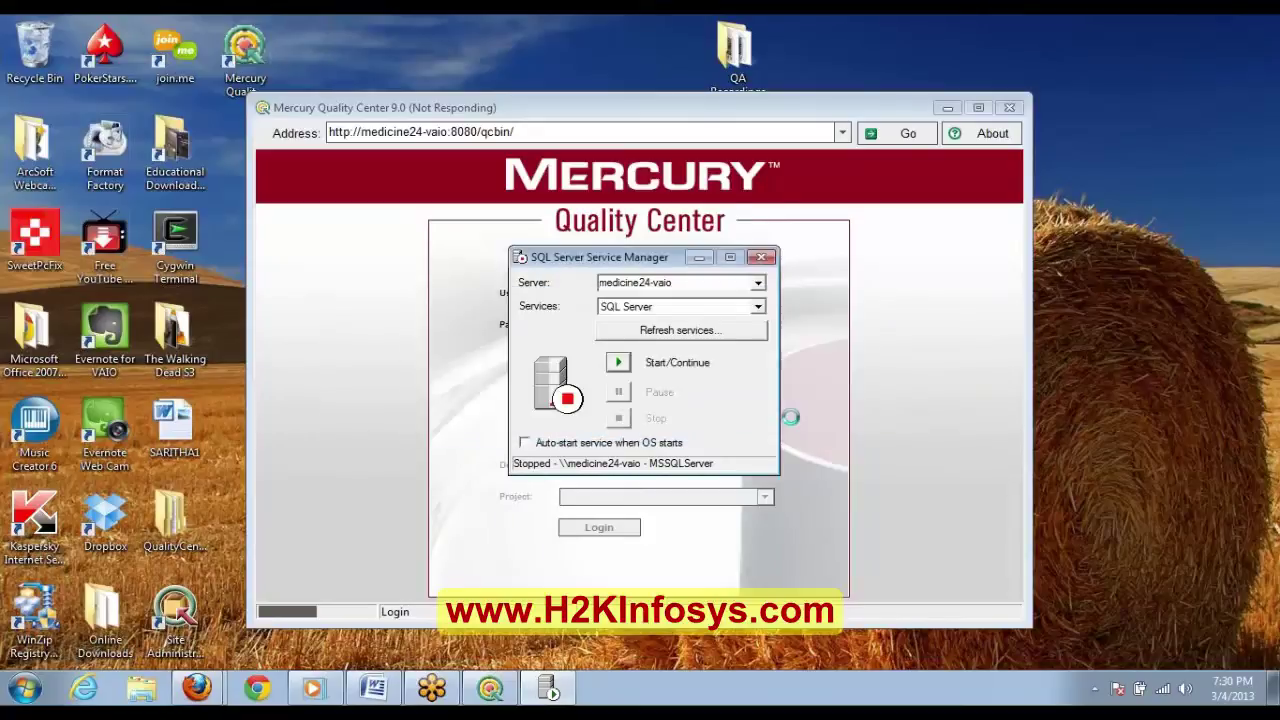
# Step: Try to enable auto-start of the SQL Server service when the OS starts, and refresh the services
pyautogui.click(530, 445)
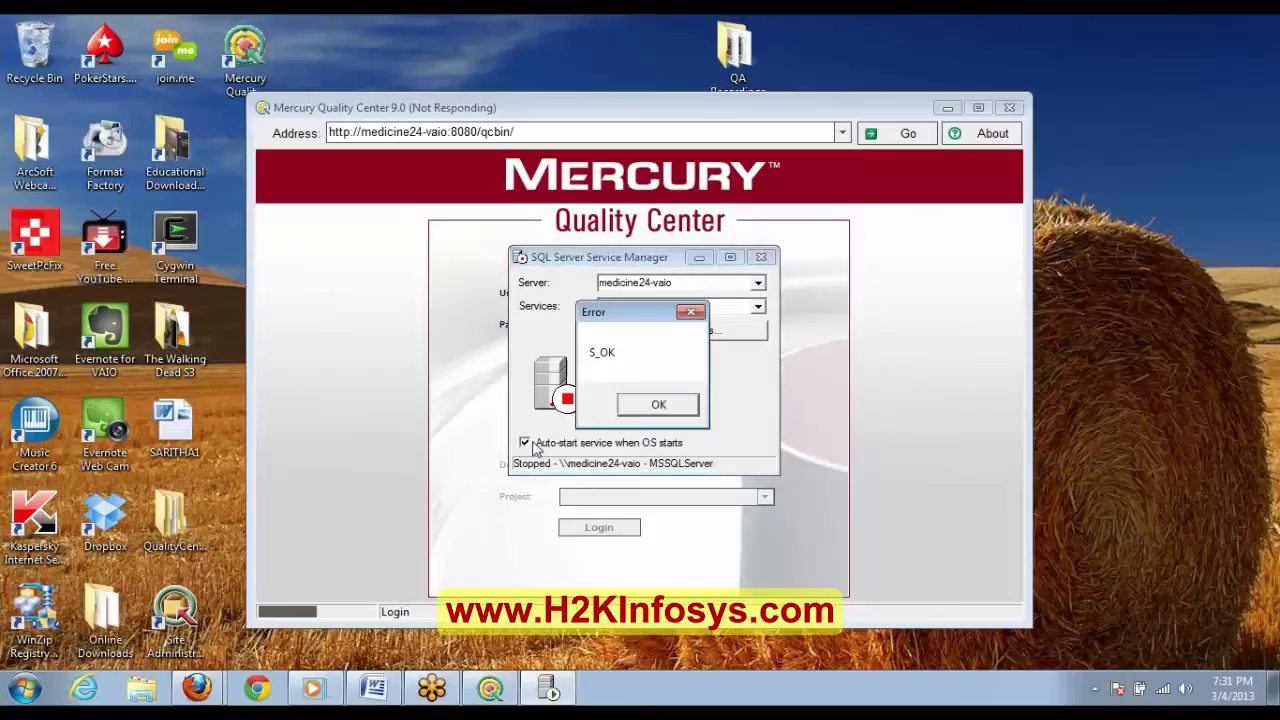
pyautogui.click(659, 407)
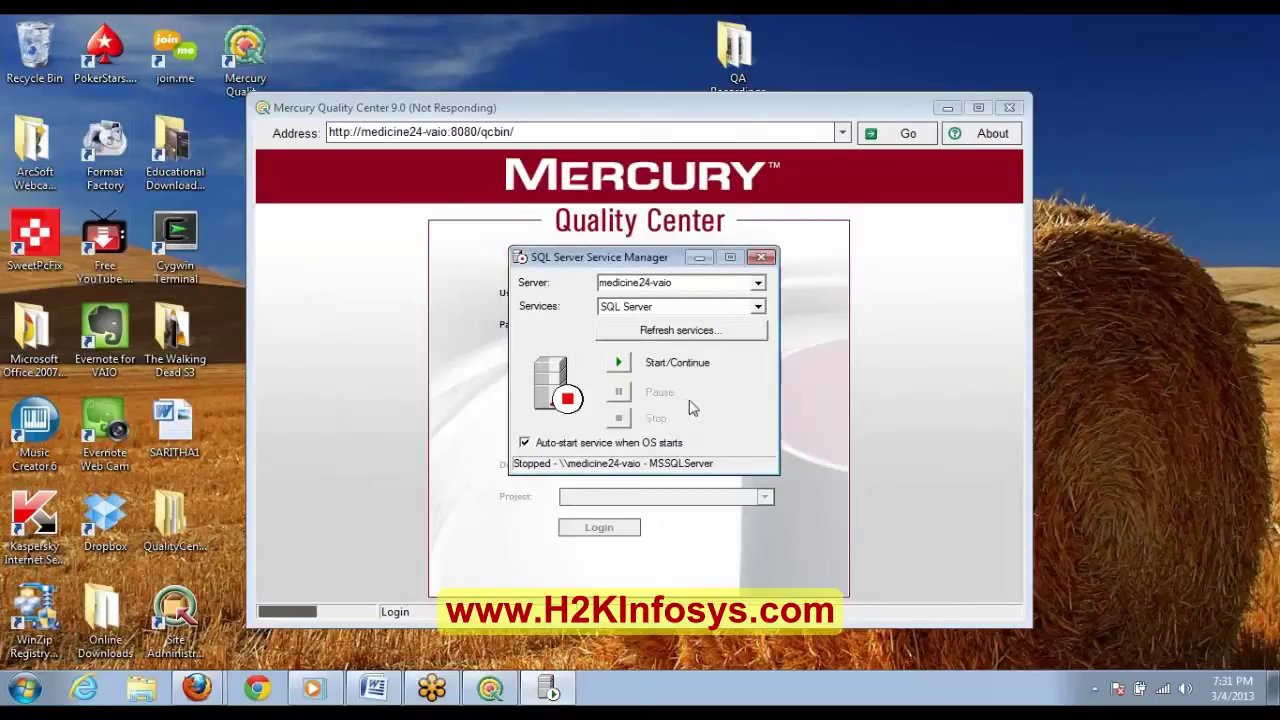
pyautogui.click(704, 331)
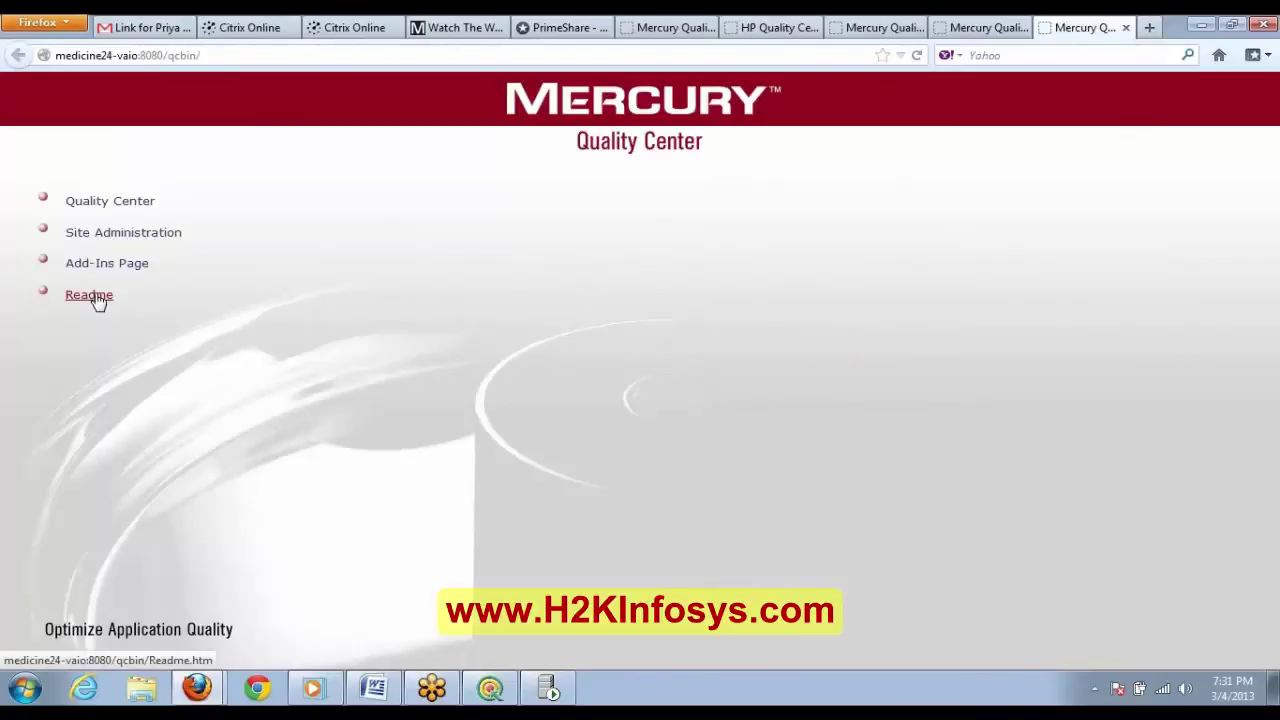
# Step: Minimize Firefox and launch Site Administration from its desktop shortcut
pyautogui.click(1210, 27)
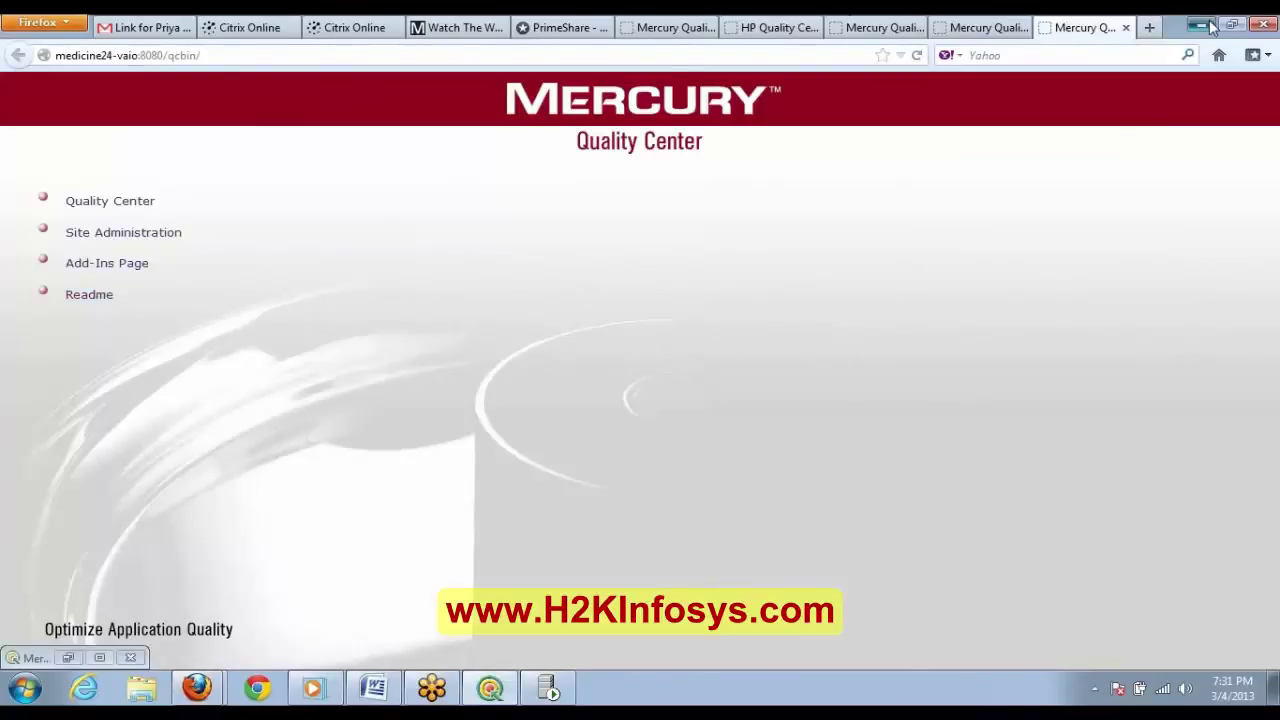
pyautogui.click(1210, 27)
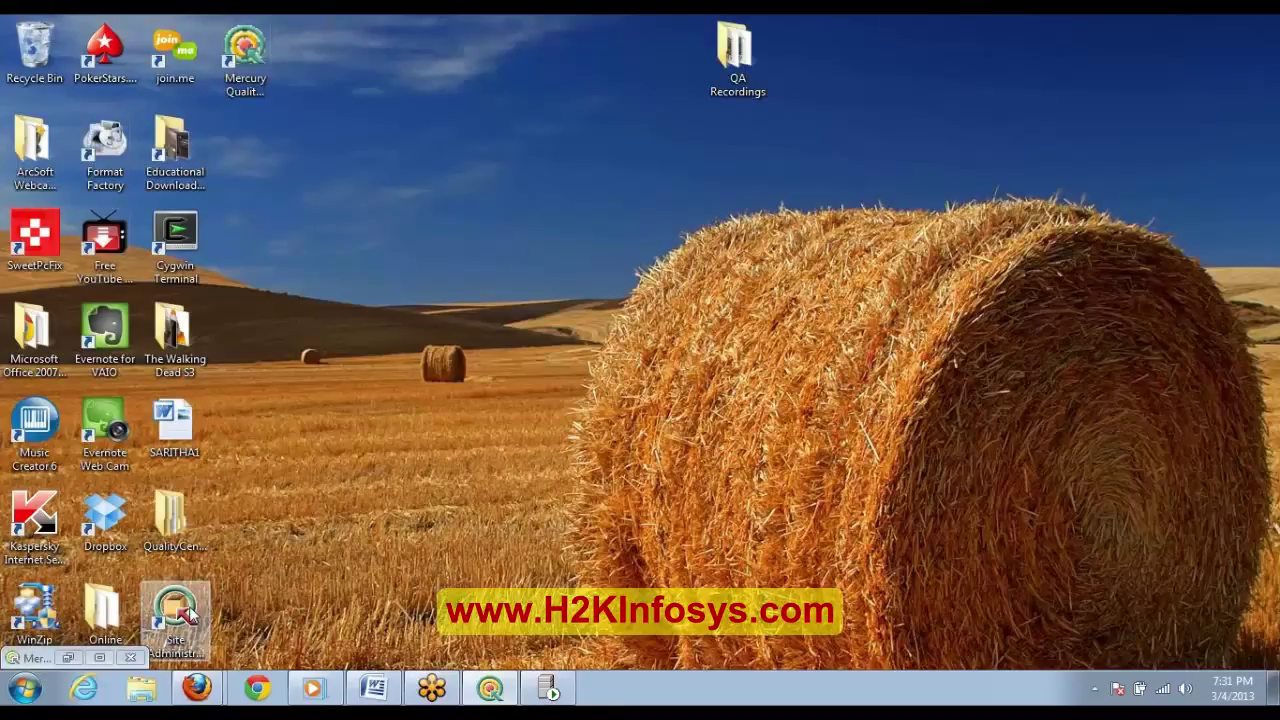
pyautogui.click(188, 614)
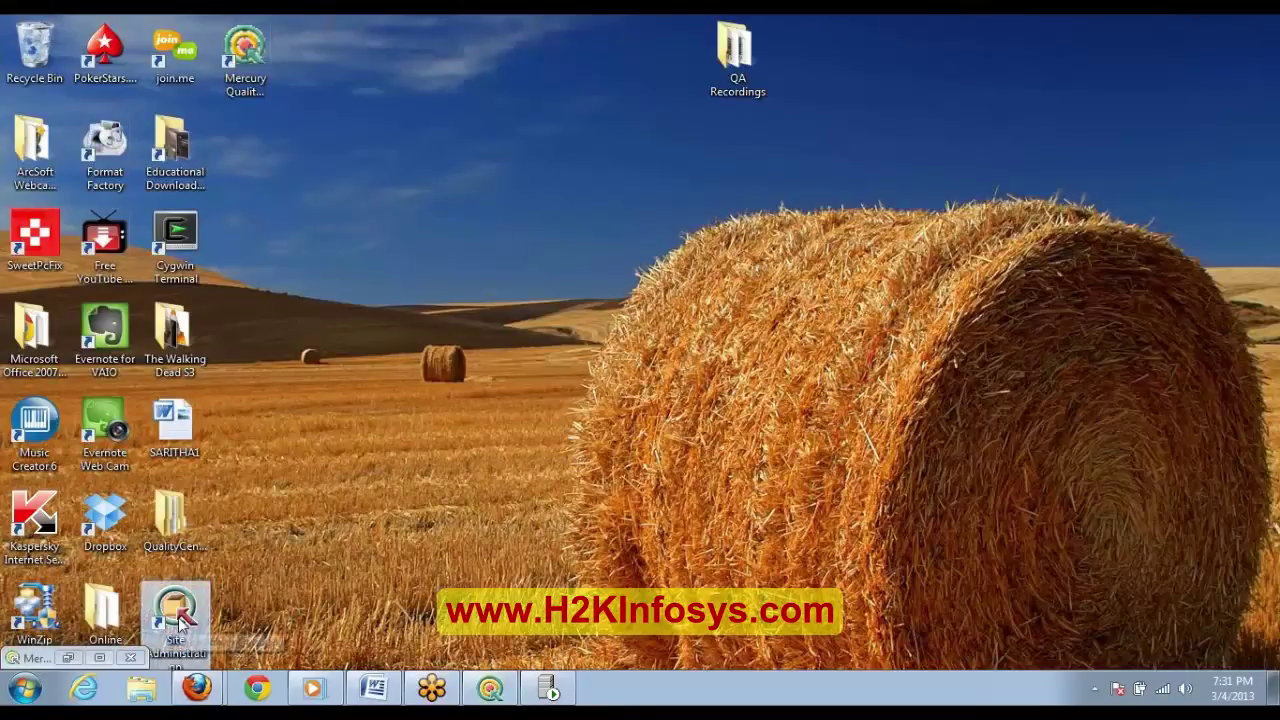
pyautogui.doubleClick(183, 617)
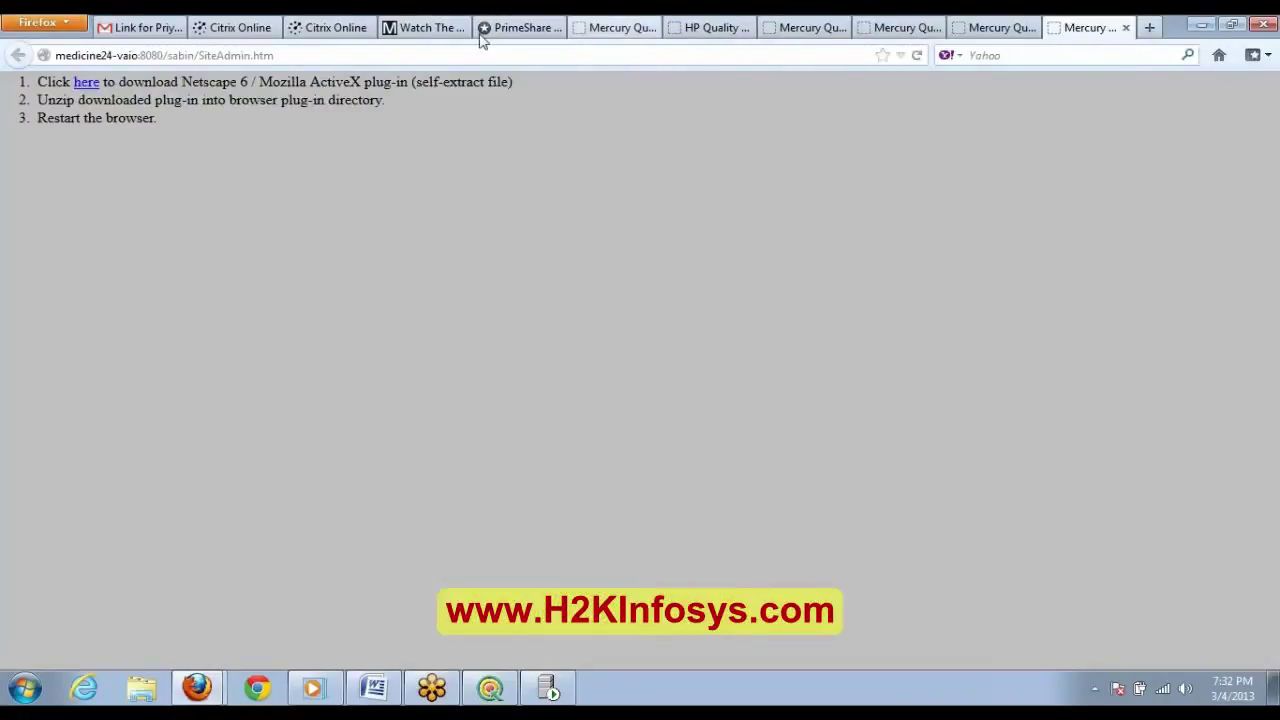
# Step: Copy the address of the SiteAdmin.htm page and minimize the browser
pyautogui.click(238, 62)
pyautogui.rightClick(238, 63)
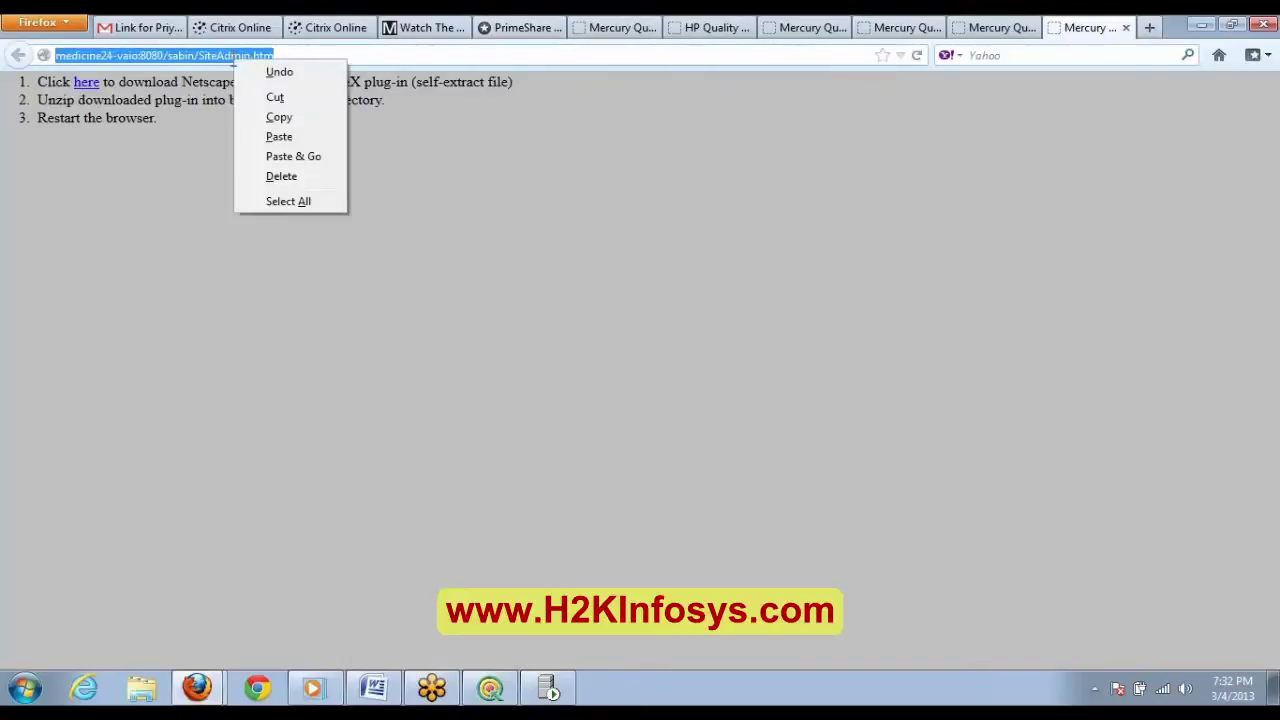
pyautogui.click(270, 114)
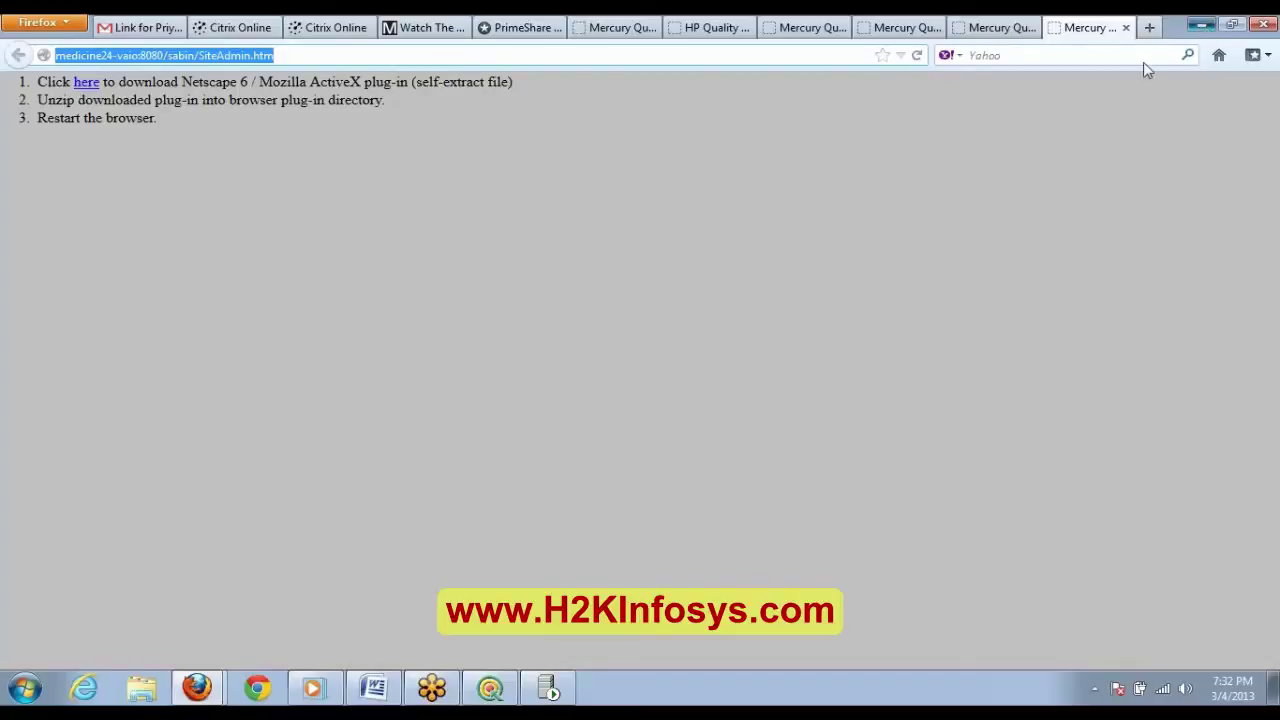
pyautogui.click(1203, 27)
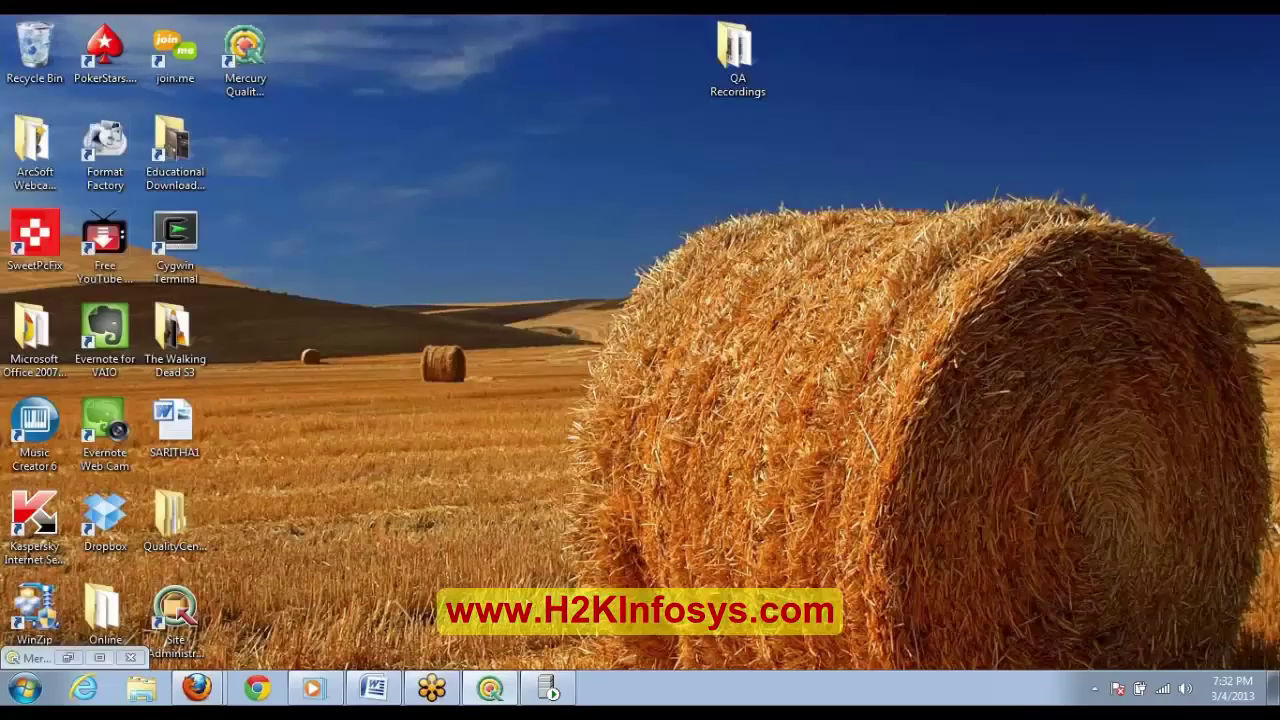
# Step: Switch back to SQL Server Service Manager and replace the server name with the copied SiteAdmin.htm address
pyautogui.click(490, 690)
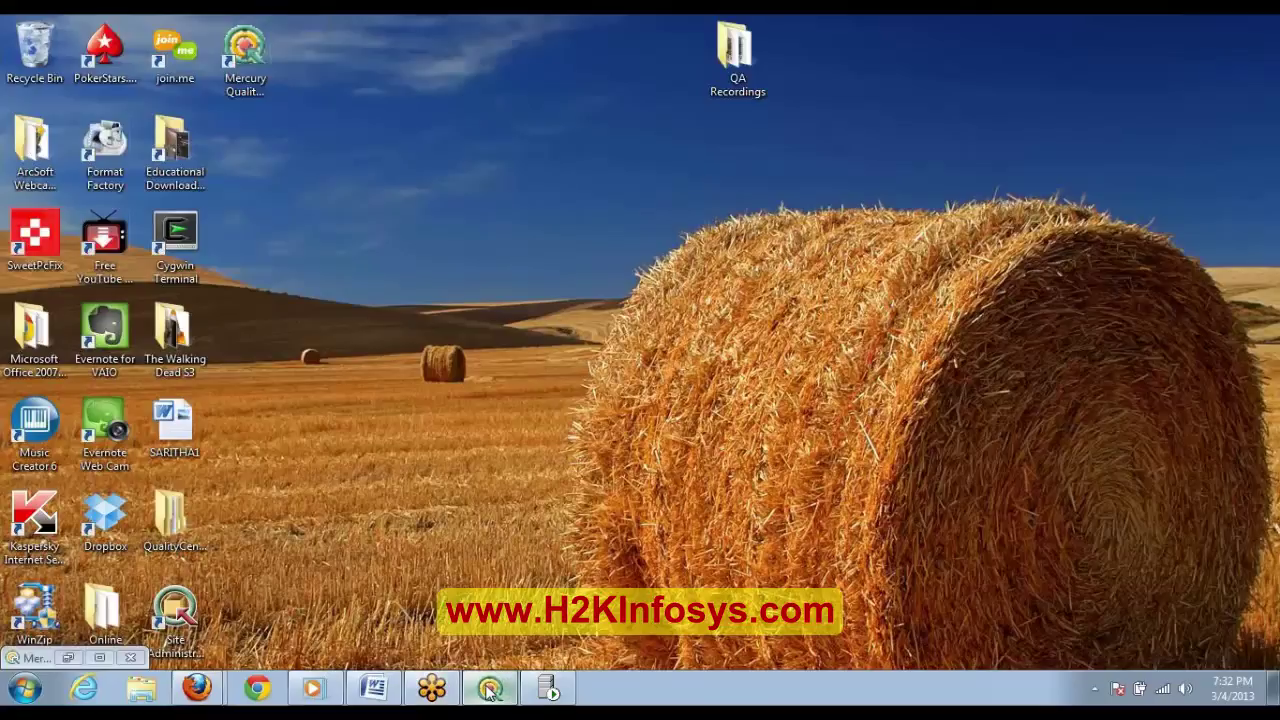
pyautogui.click(67, 657)
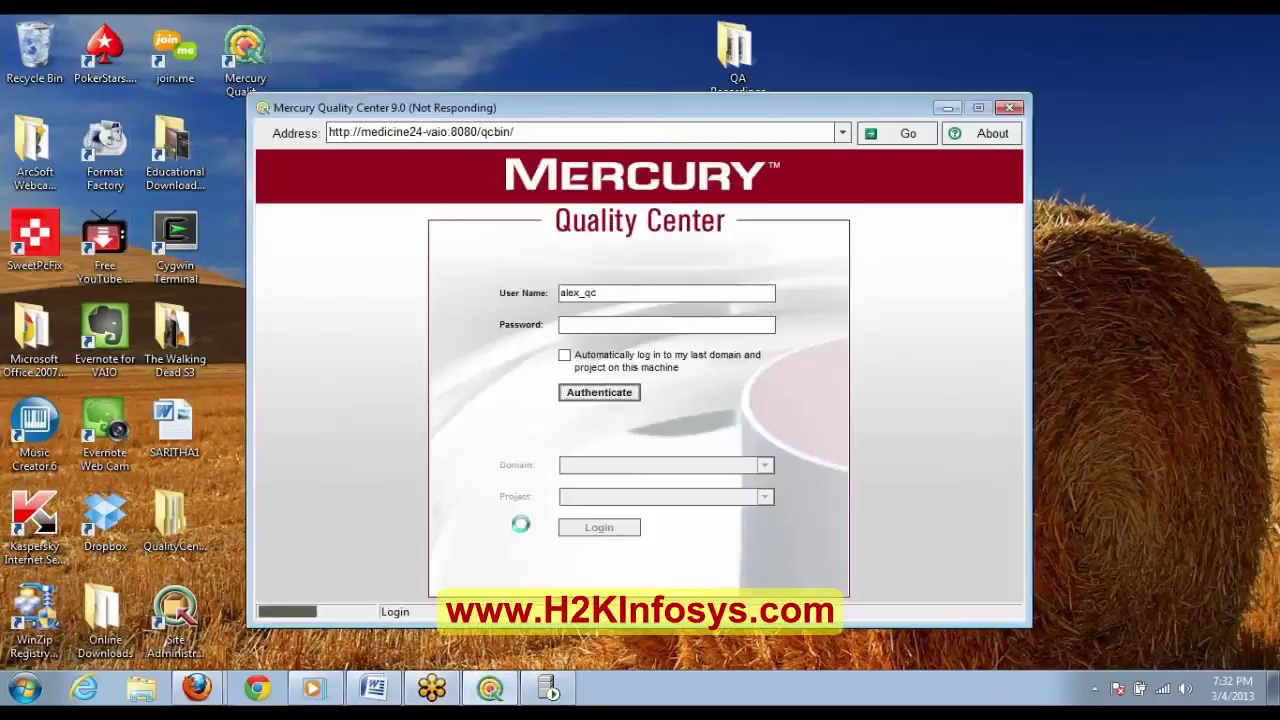
pyautogui.click(548, 690)
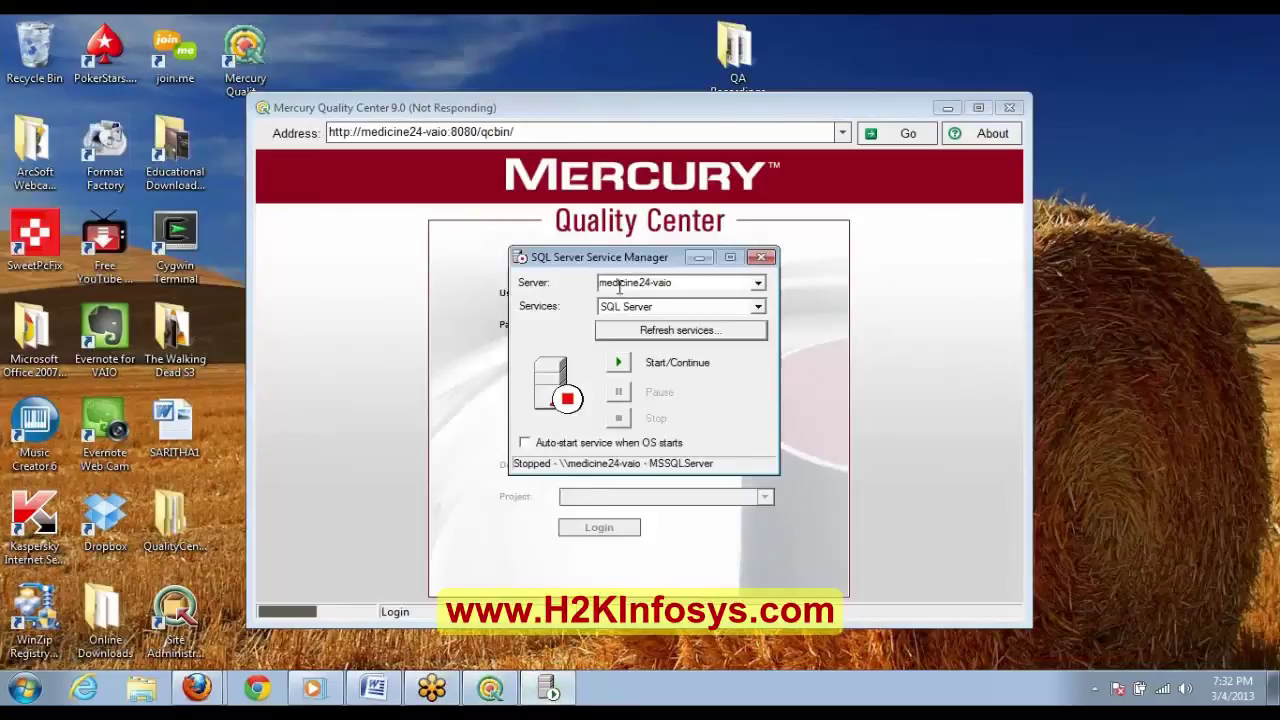
pyautogui.doubleClick(672, 284)
pyautogui.rightClick(660, 287)
pyautogui.click(699, 357)
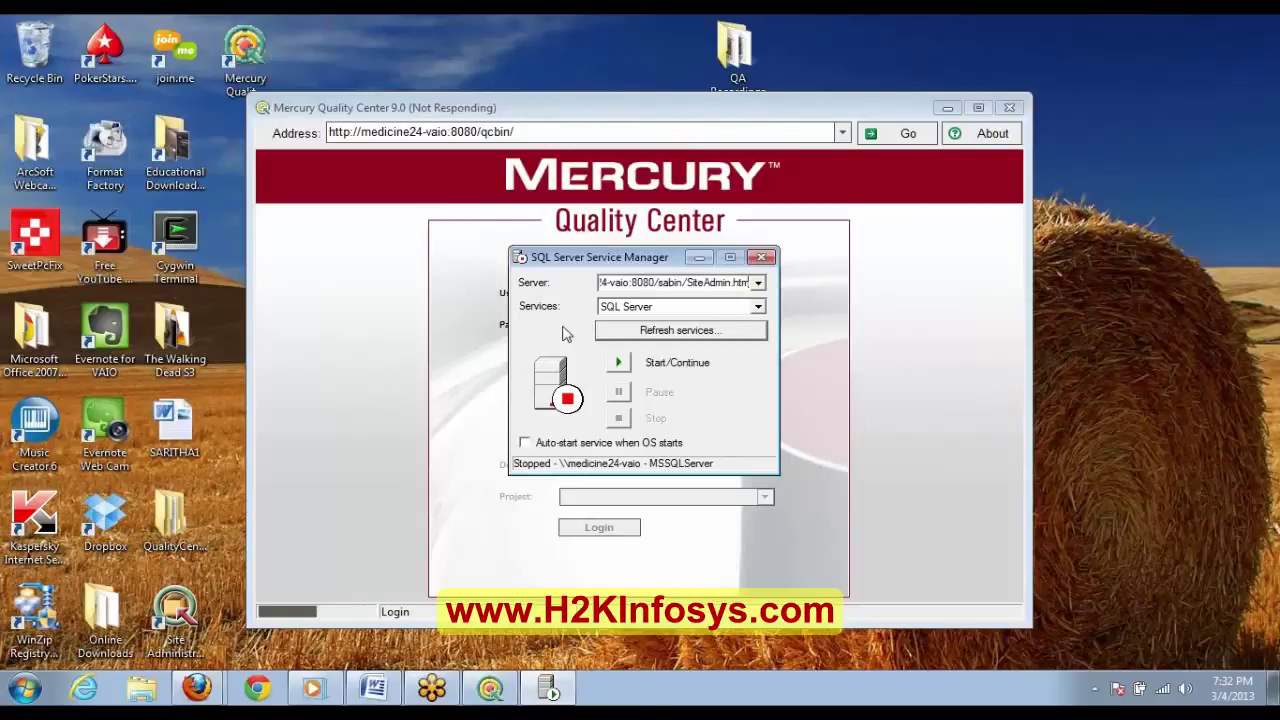
pyautogui.press('BackSpace')
pyautogui.press('BackSpace')
pyautogui.press('BackSpace')
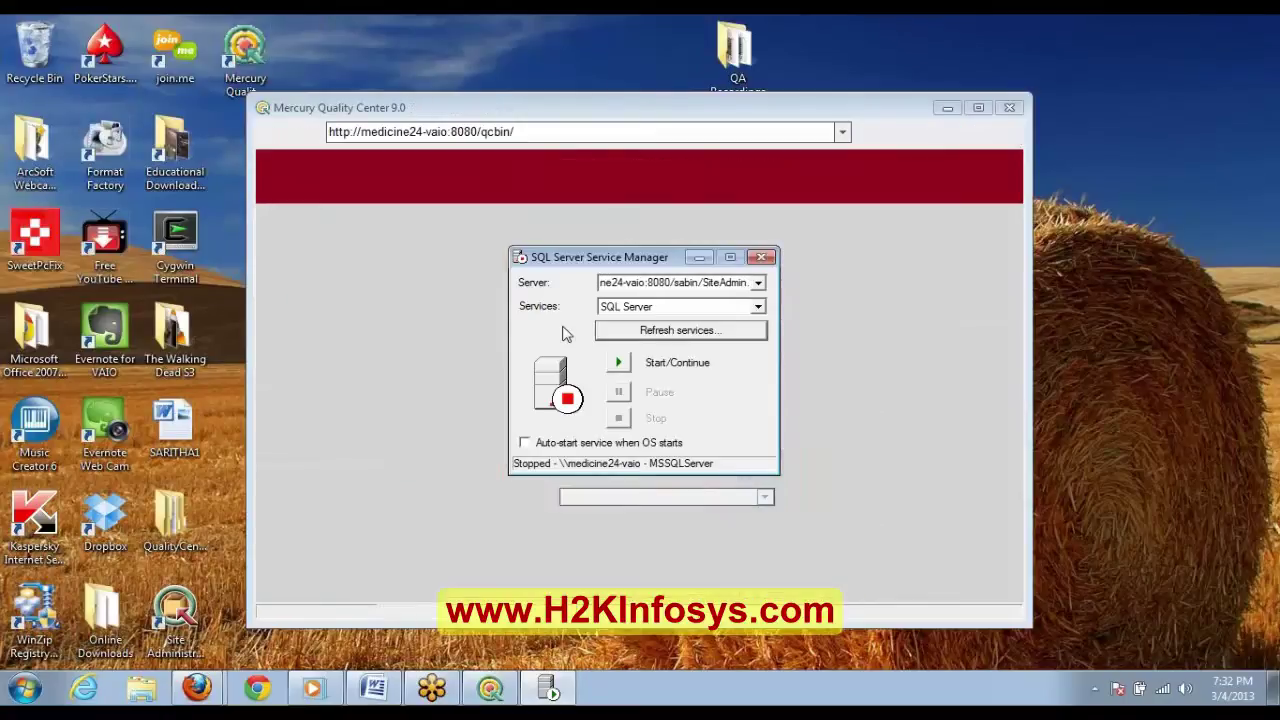
pyautogui.press('BackSpace')
pyautogui.press('BackSpace')
pyautogui.press('BackSpace')
pyautogui.press('BackSpace')
pyautogui.press('BackSpace')
pyautogui.press('BackSpace')
pyautogui.press('BackSpace')
pyautogui.press('BackSpace')
pyautogui.press('BackSpace')
pyautogui.press('BackSpace')
pyautogui.press('BackSpace')
pyautogui.press('BackSpace')
pyautogui.press('BackSpace')
pyautogui.press('BackSpace')
pyautogui.press('BackSpace')
pyautogui.press('BackSpace')
pyautogui.press('BackSpace')
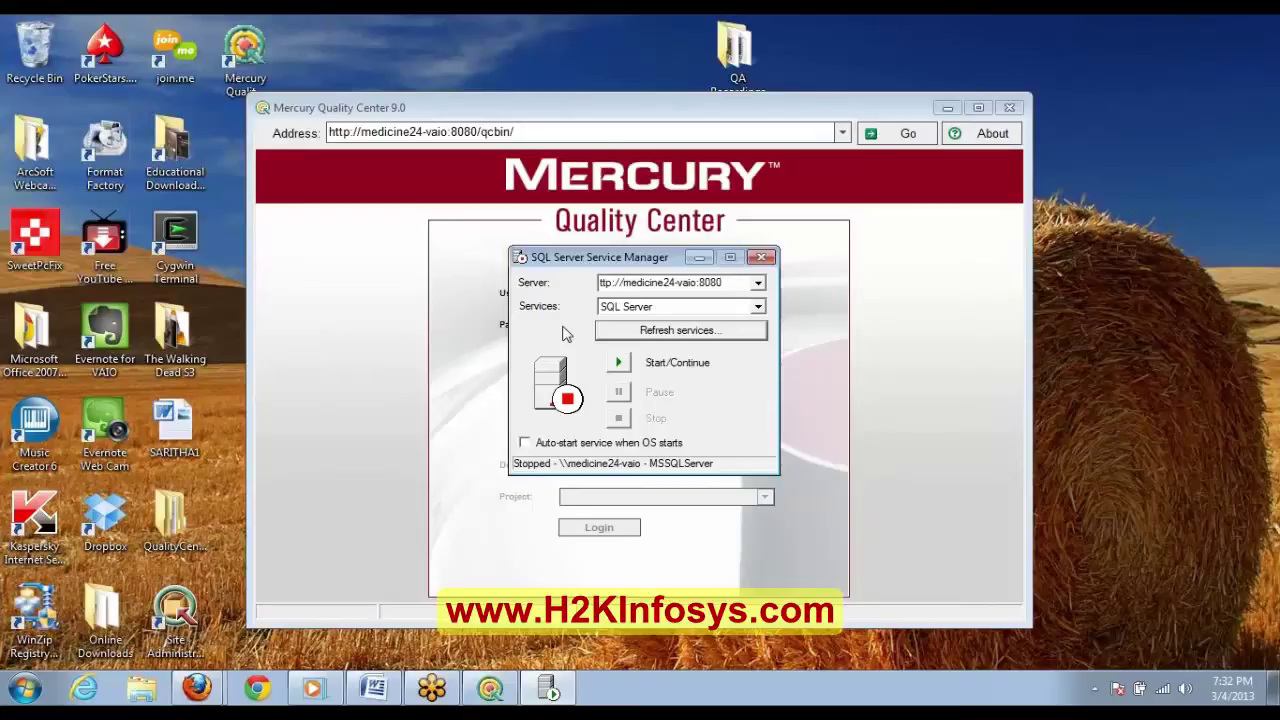
pyautogui.press('BackSpace')
pyautogui.press('BackSpace')
pyautogui.press('BackSpace')
pyautogui.press('BackSpace')
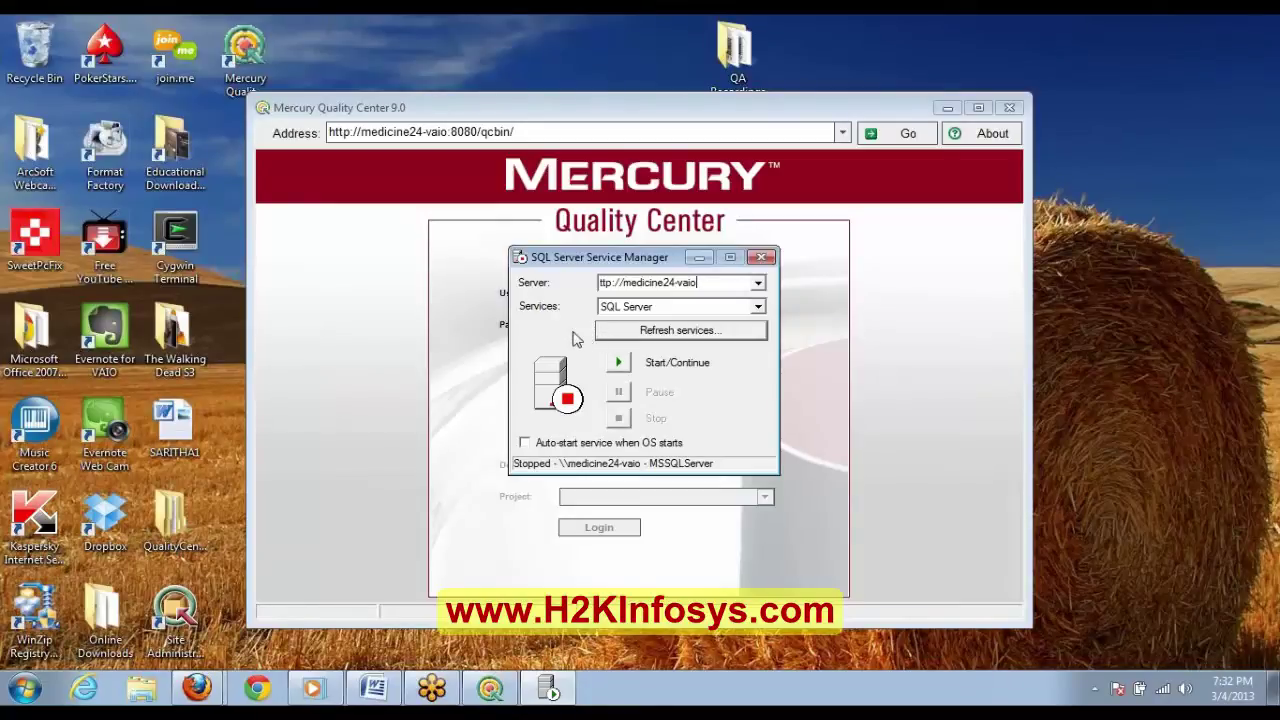
pyautogui.press('Left')
pyautogui.press('Left')
pyautogui.press('Left')
pyautogui.press('Left')
pyautogui.press('Left')
pyautogui.press('Left')
pyautogui.press('Left')
pyautogui.press('Left')
pyautogui.press('Left')
pyautogui.press('Left')
pyautogui.press('Left')
pyautogui.press('BackSpace')
pyautogui.press('BackSpace')
pyautogui.press('BackSpace')
pyautogui.press('BackSpace')
pyautogui.press('BackSpace')
pyautogui.press('BackSpace')
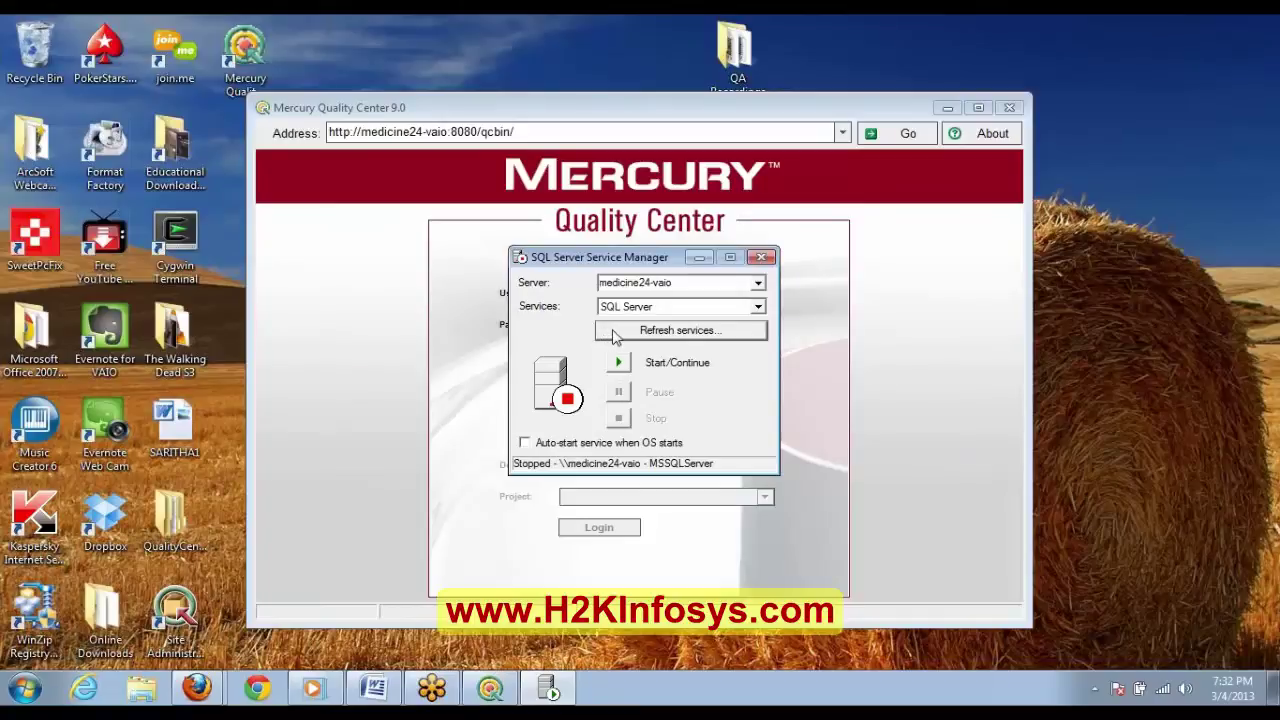
# Step: Retry starting the SQL Server service with the trimmed server name and dismiss the error dialogs
pyautogui.click(618, 338)
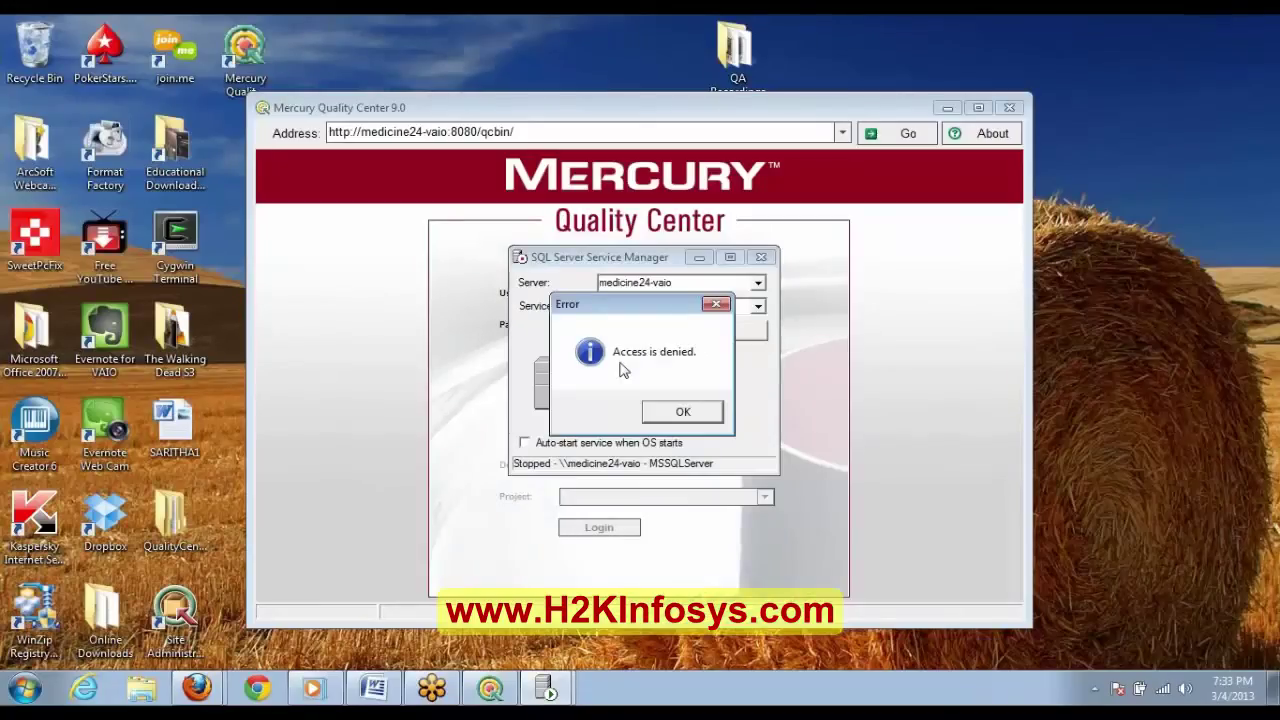
pyautogui.click(681, 413)
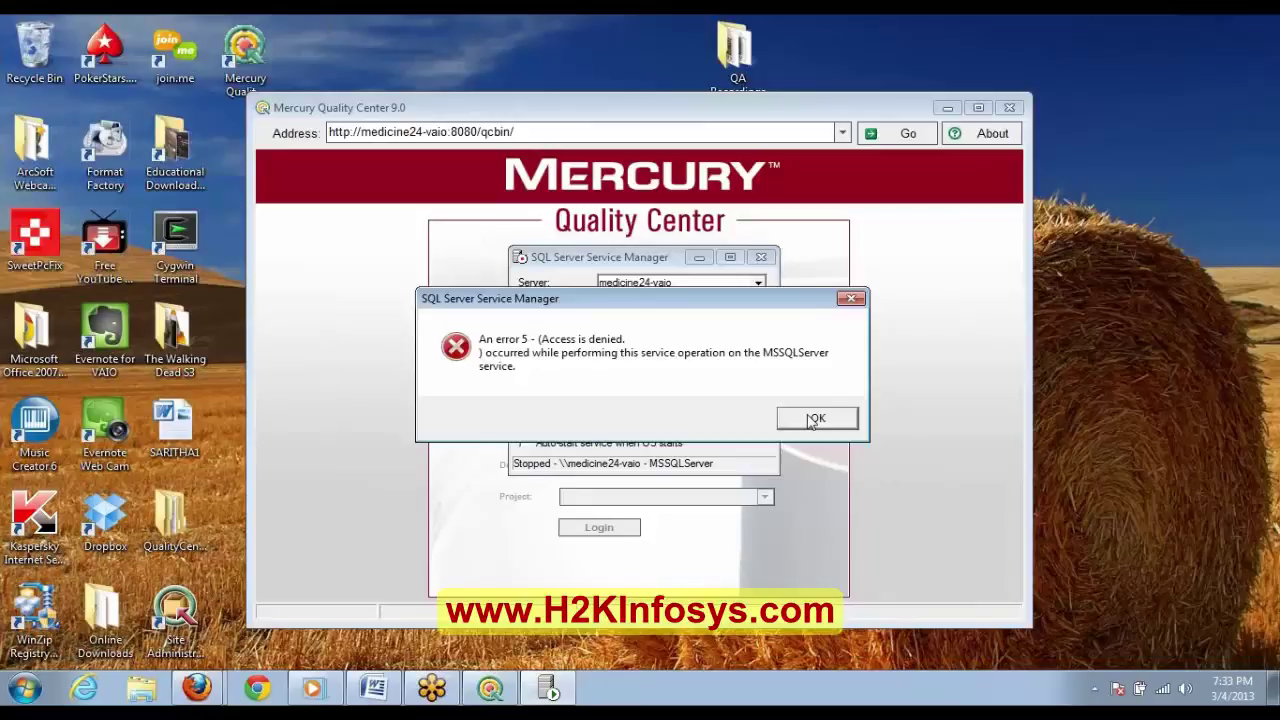
pyautogui.click(812, 421)
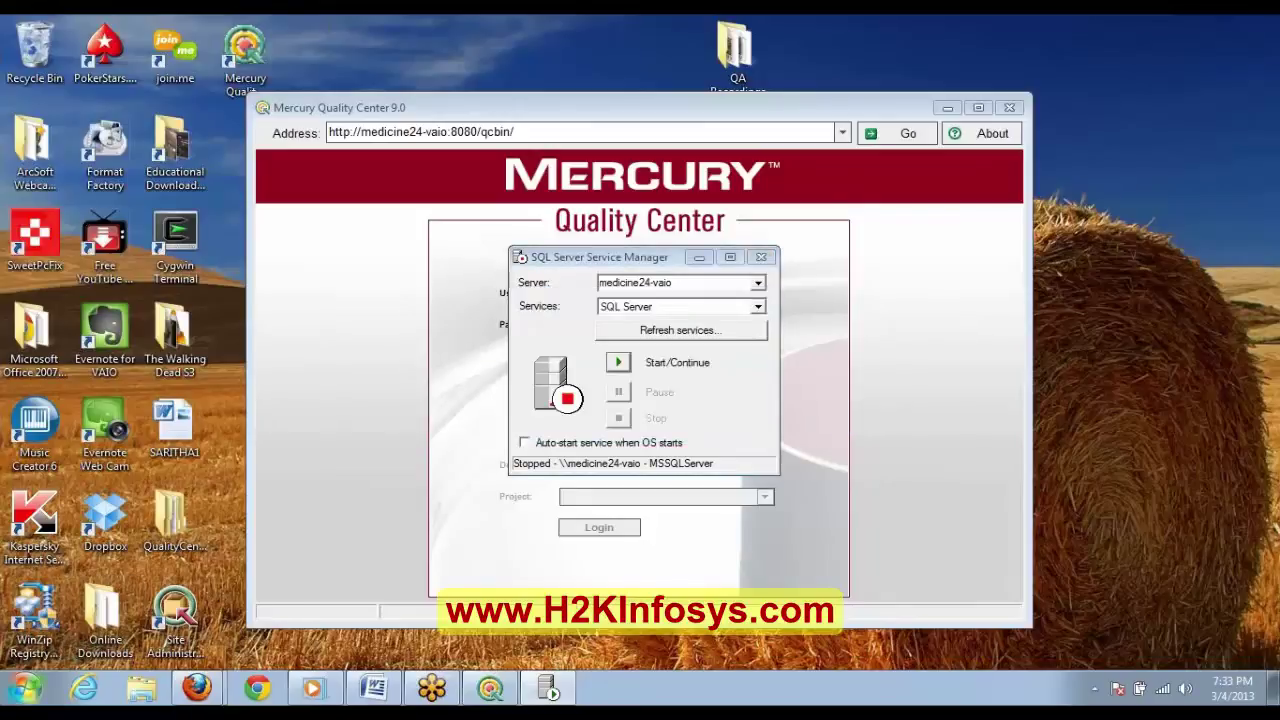
# Step: Open the Windows User Accounts settings for the current account to check its account type
pyautogui.click(25, 688)
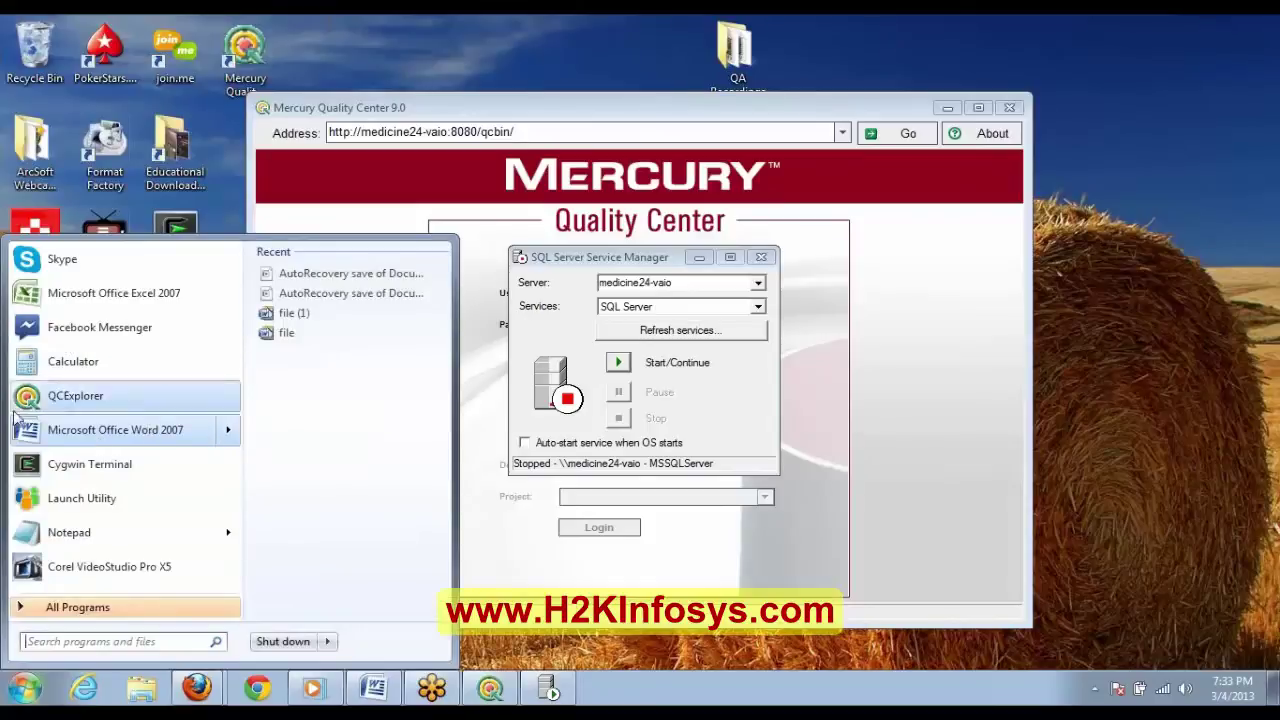
pyautogui.click(92, 606)
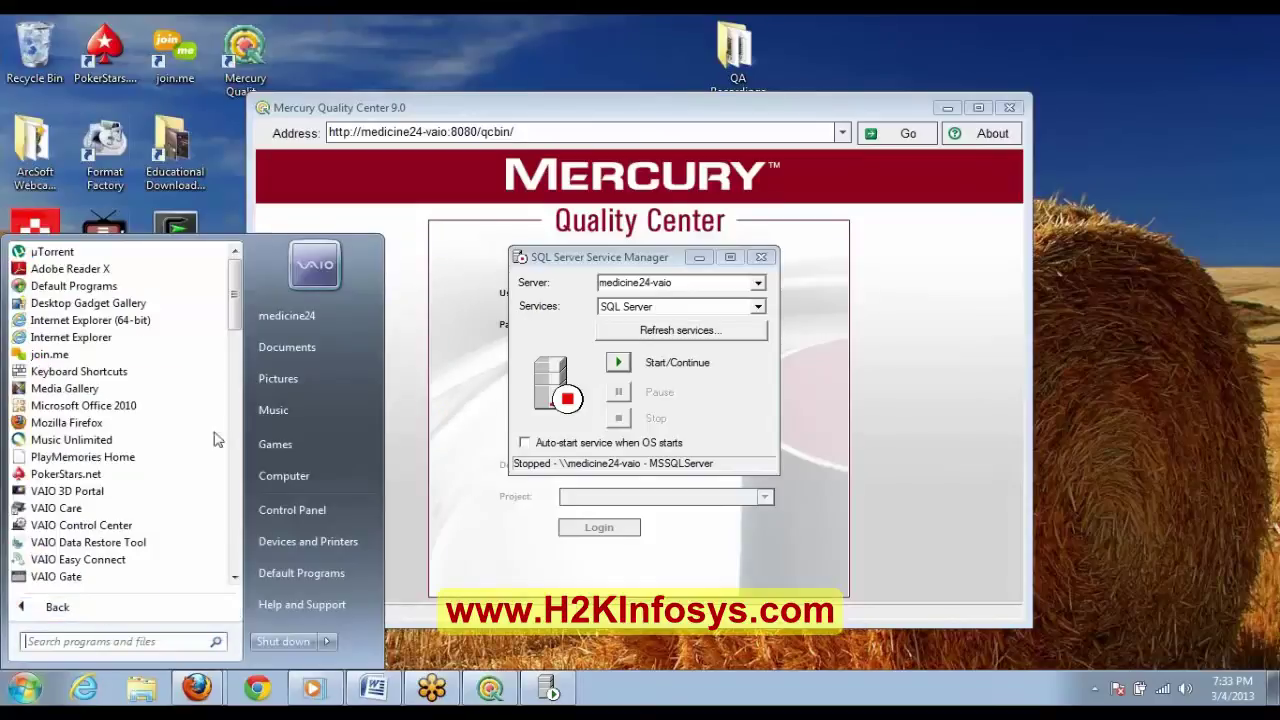
pyautogui.click(318, 272)
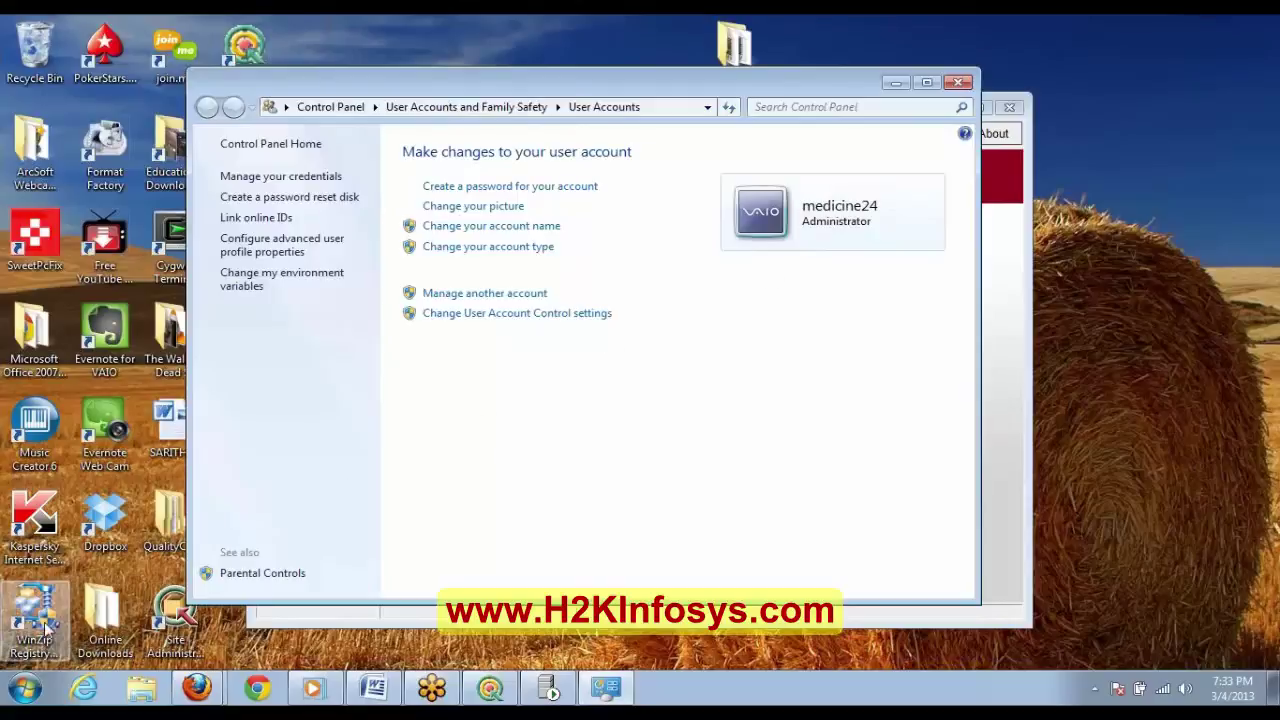
# Step: Open the Computer system properties and check the Windows edition, system type, computer name and workgroup details
pyautogui.click(25, 687)
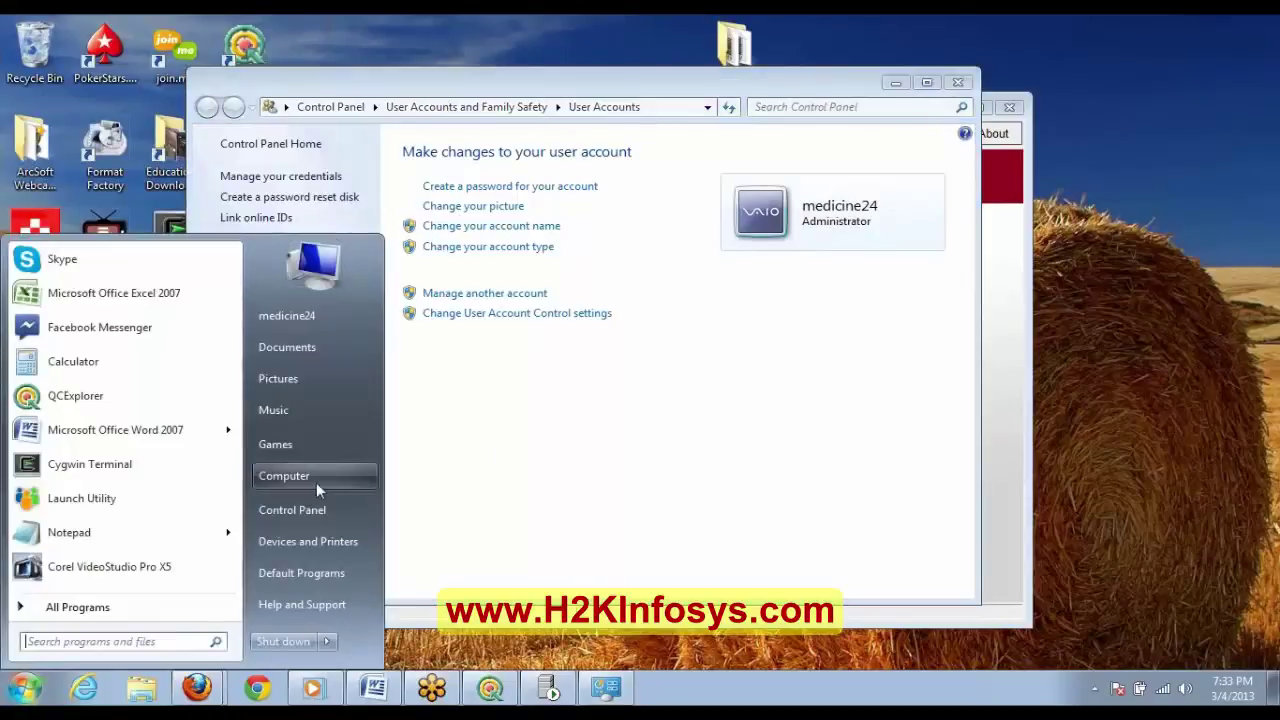
pyautogui.click(316, 482)
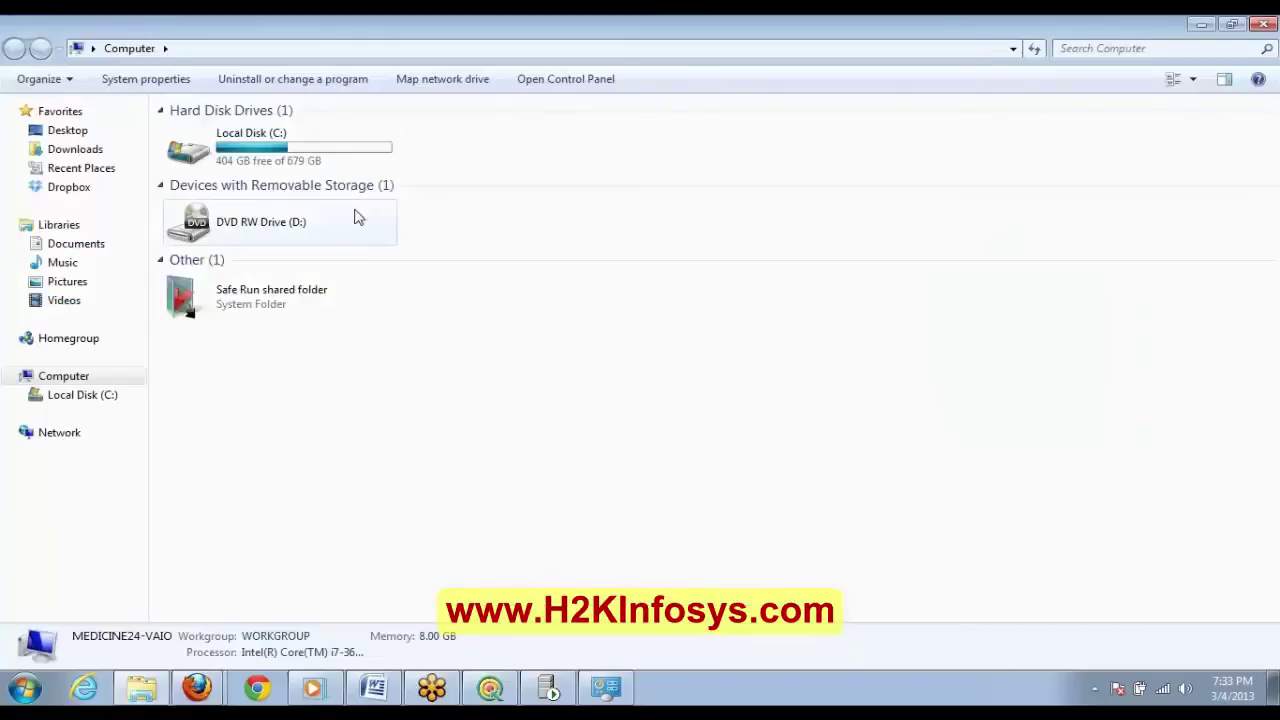
pyautogui.rightClick(70, 382)
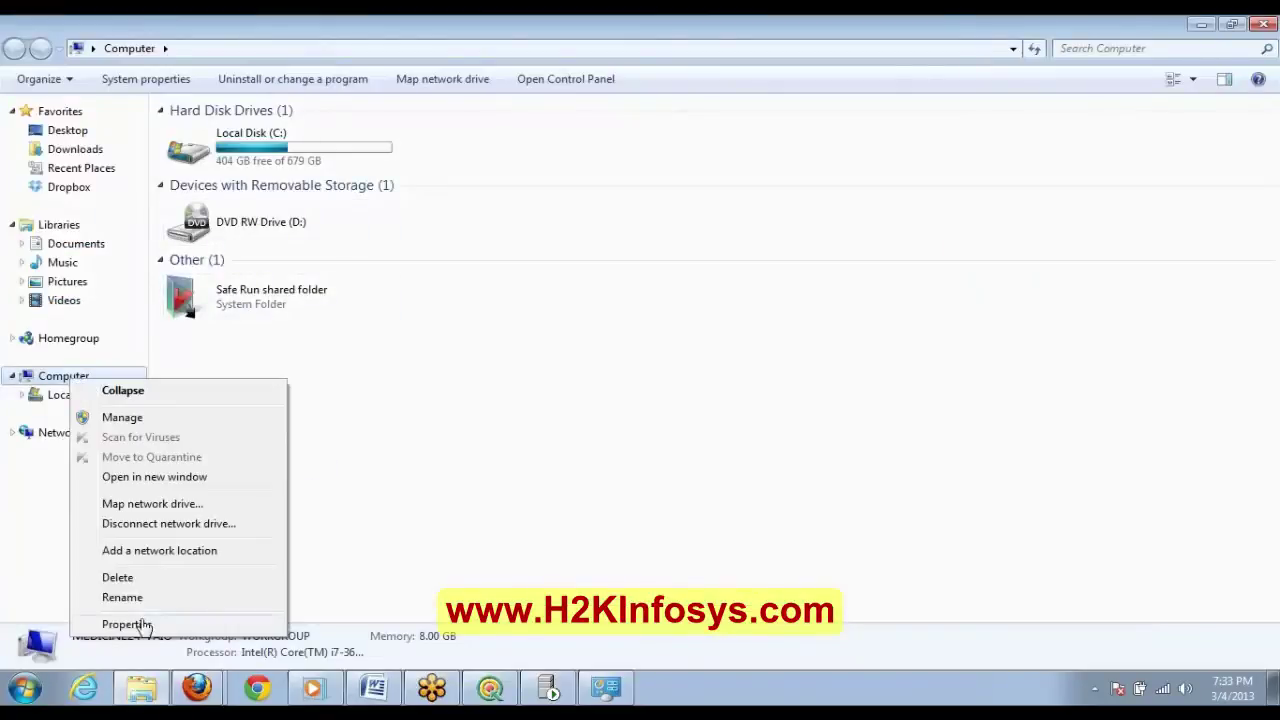
pyautogui.click(143, 622)
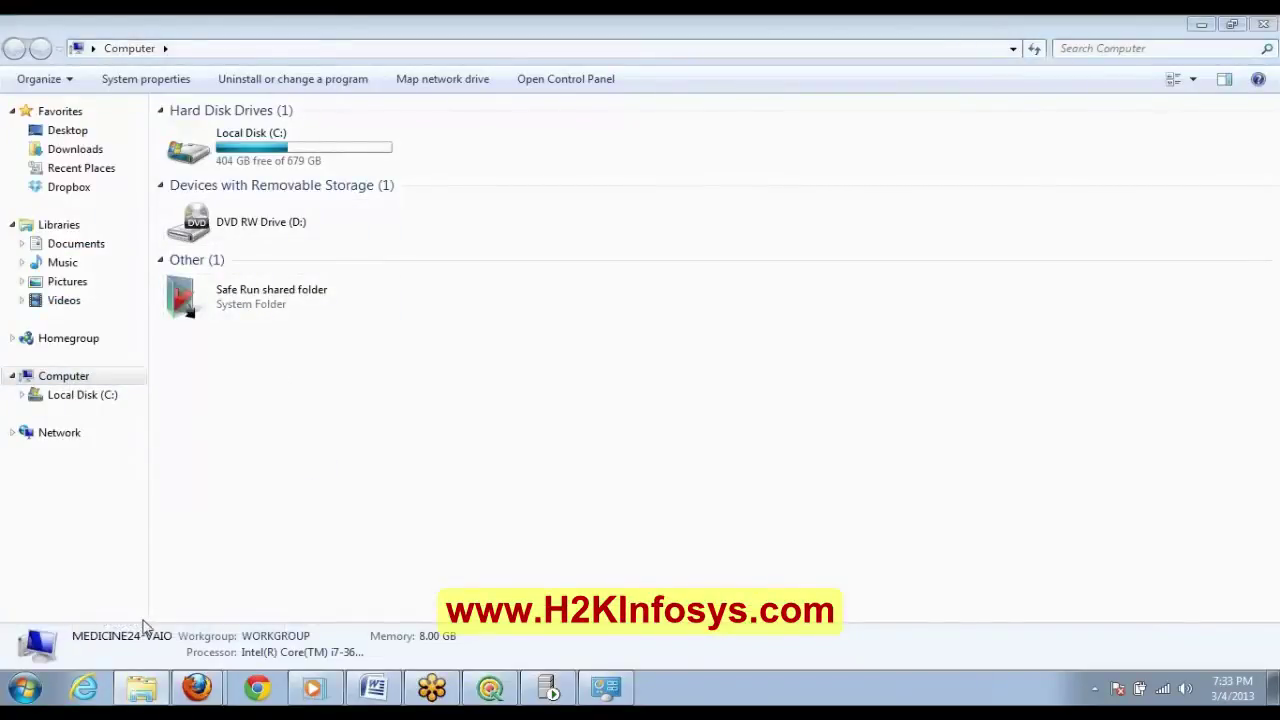
pyautogui.scroll(-2, 789, 331)
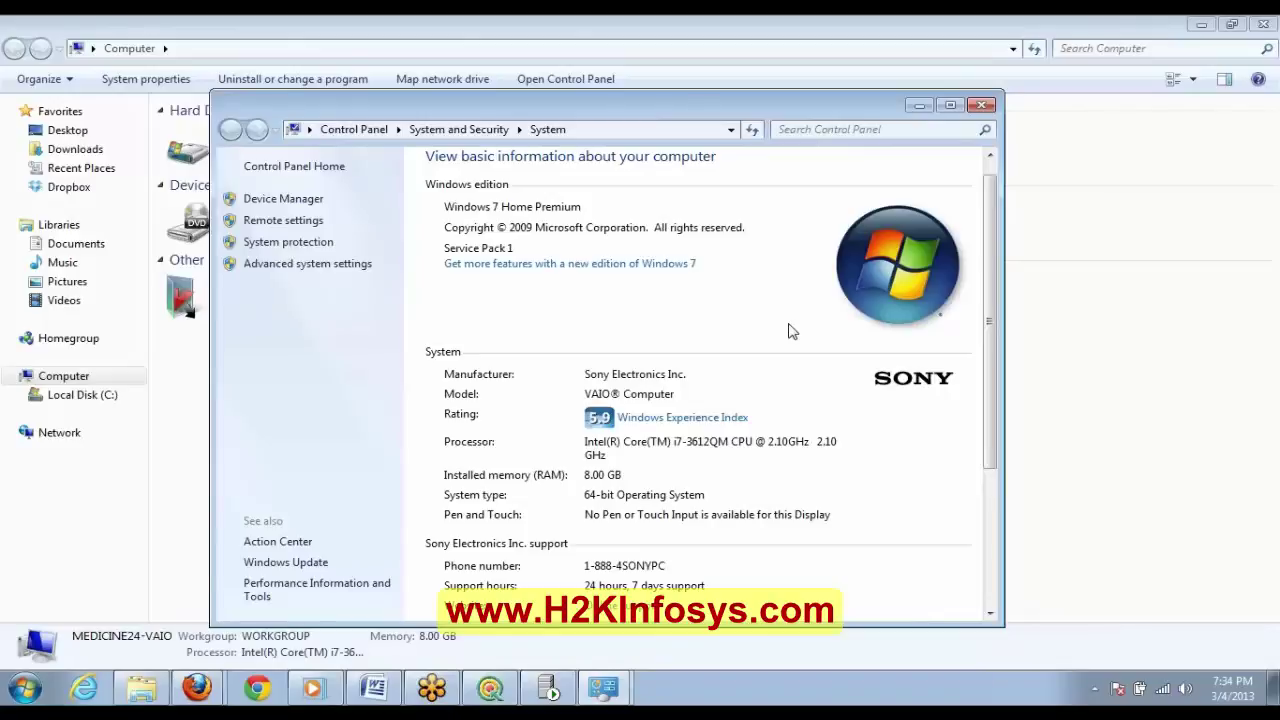
pyautogui.scroll(-3, 790, 331)
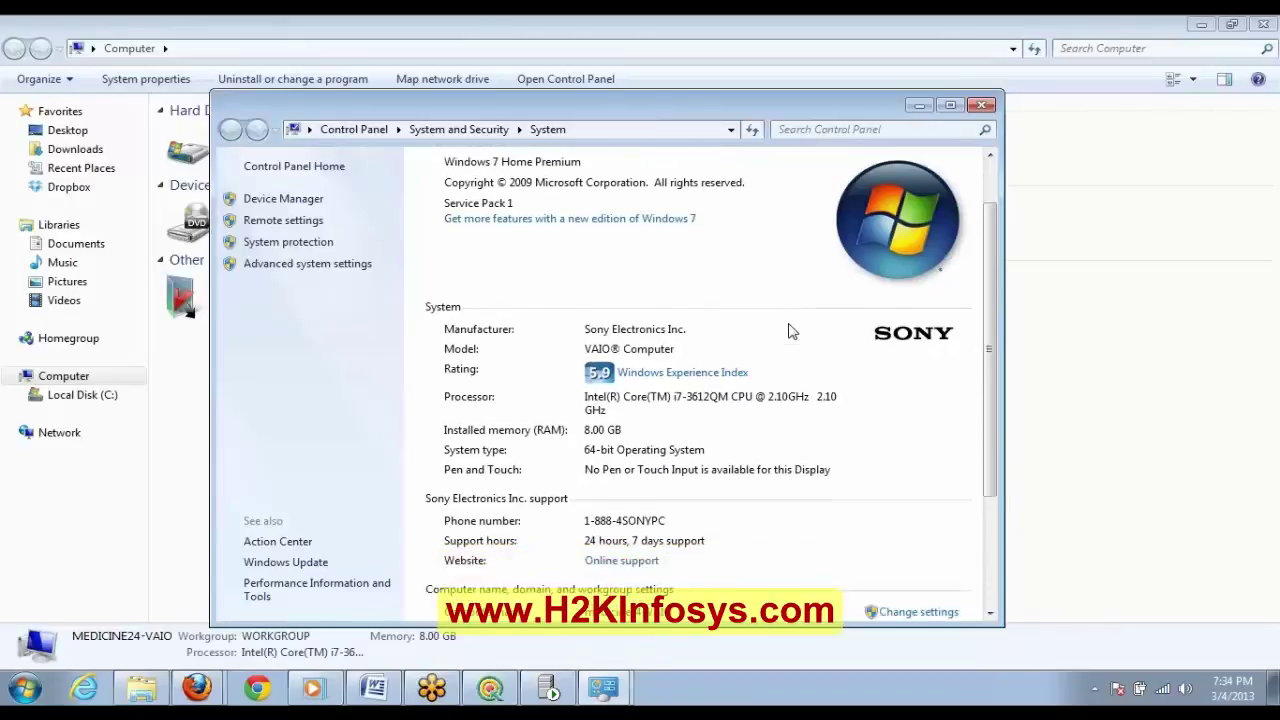
pyautogui.scroll(-2, 790, 331)
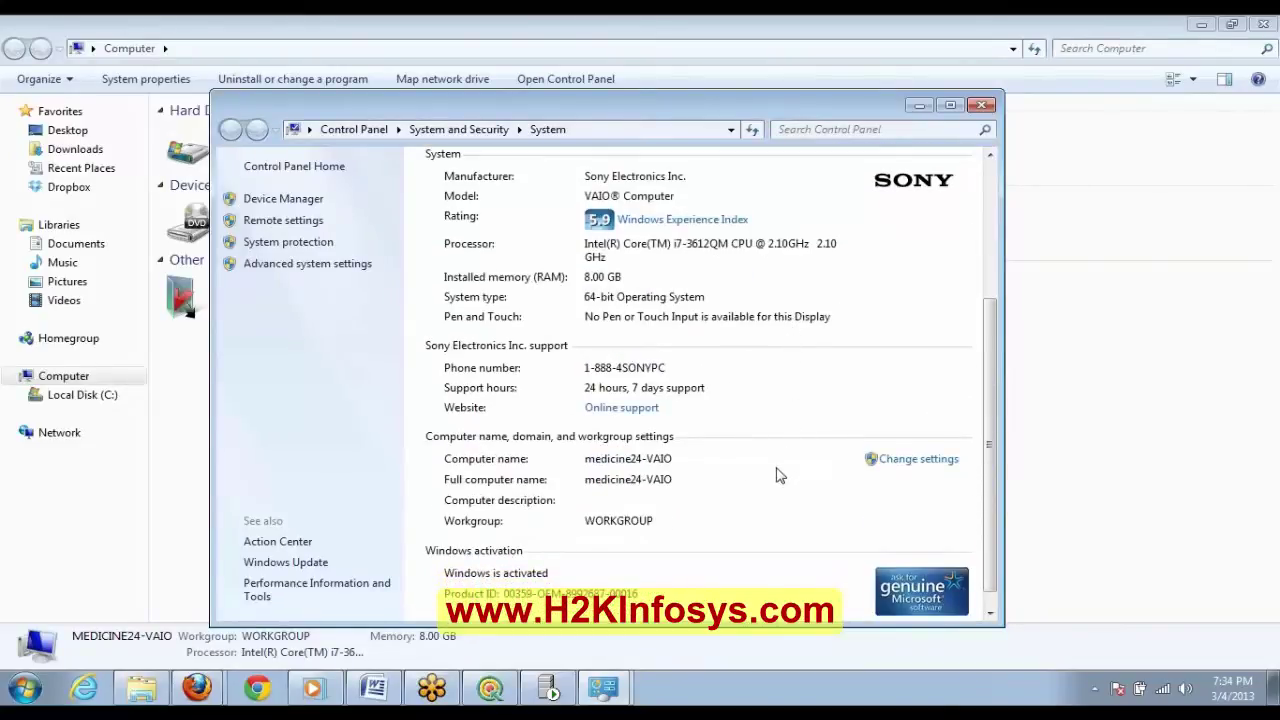
pyautogui.scroll(-1, 780, 476)
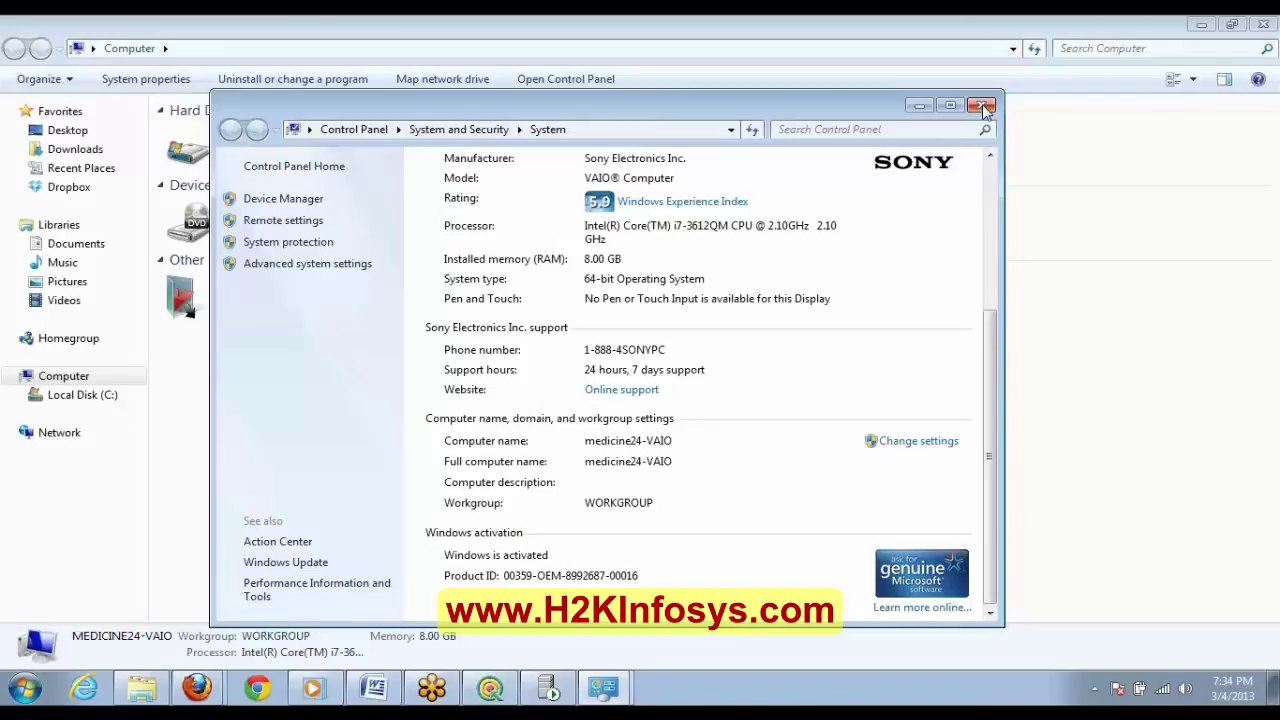
# Step: Close the System, Computer and User Accounts windows to return to SQL Server Service Manager
pyautogui.click(983, 106)
pyautogui.click(1264, 24)
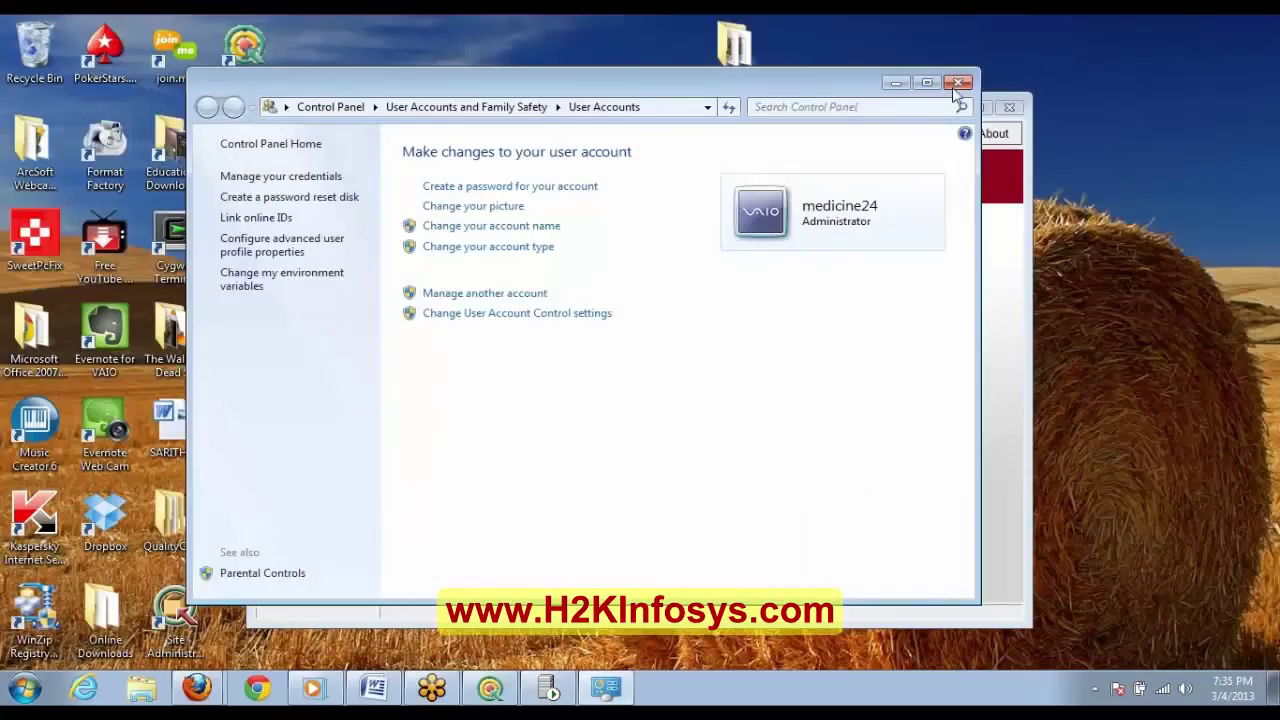
pyautogui.click(956, 86)
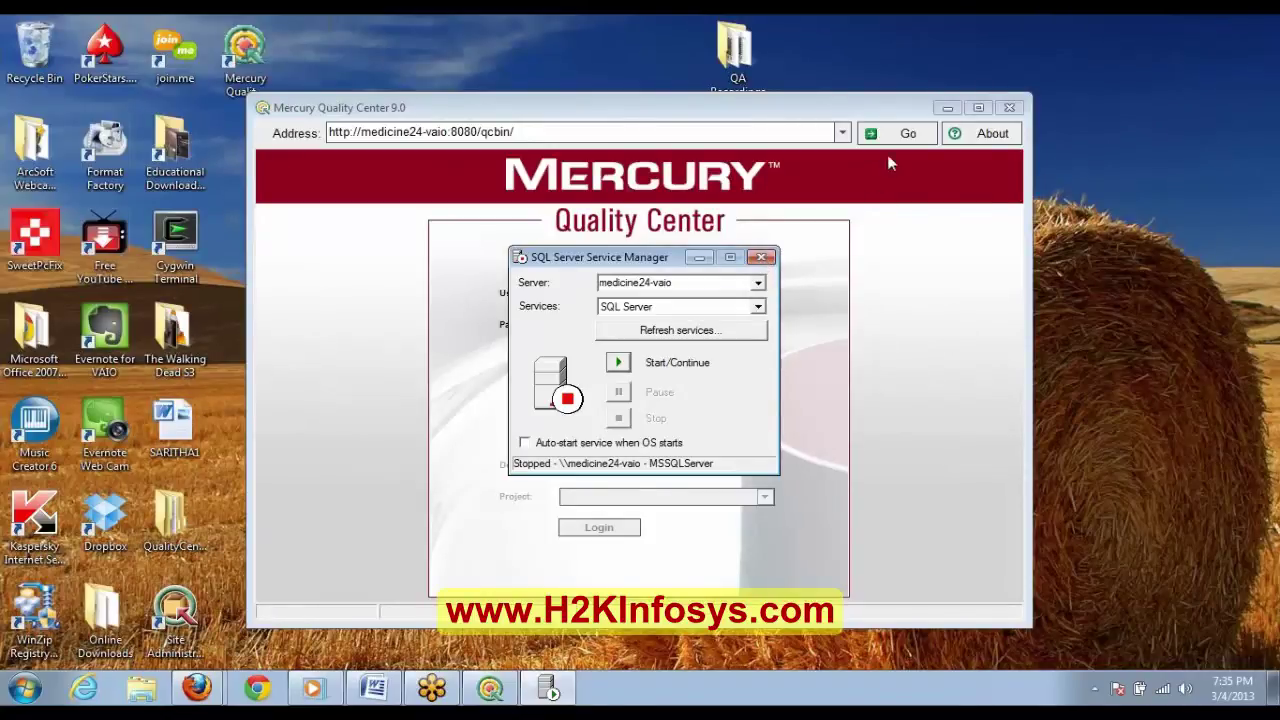
pyautogui.click(1153, 120)
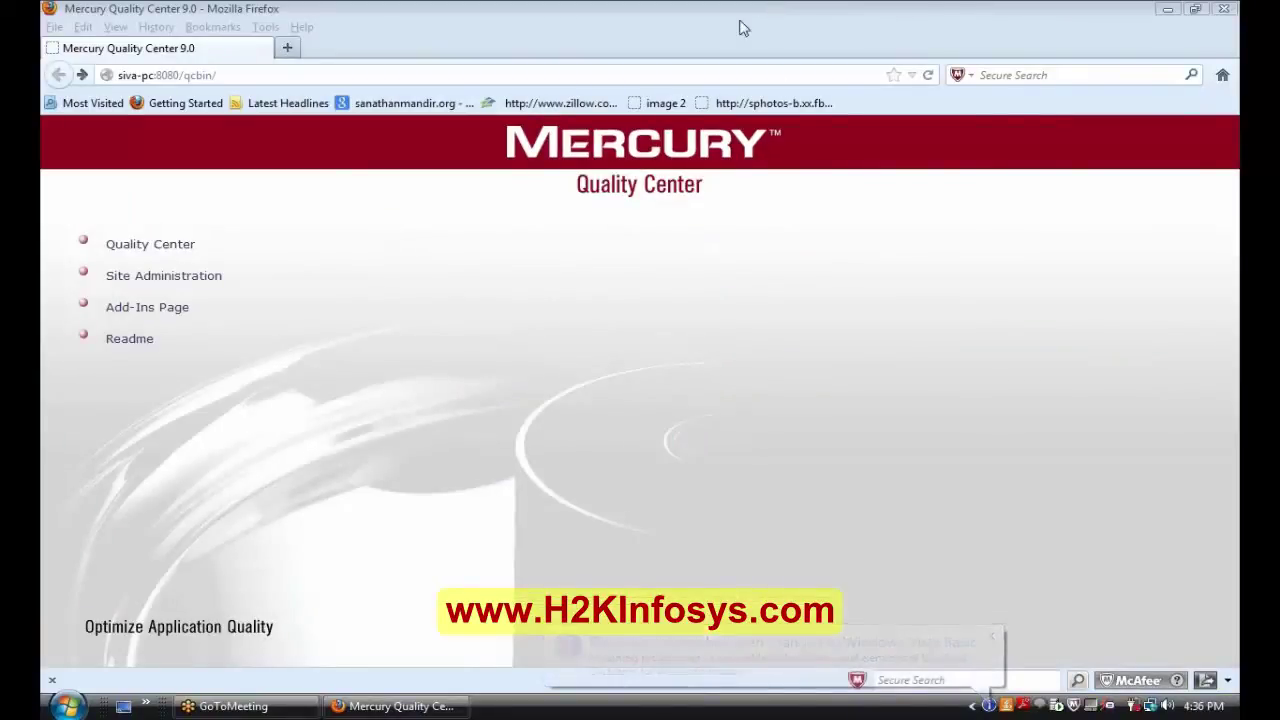
# Step: Launch QCExplorer on the other computer, where the Mercury Quality Center page is open in Firefox
pyautogui.click(743, 28)
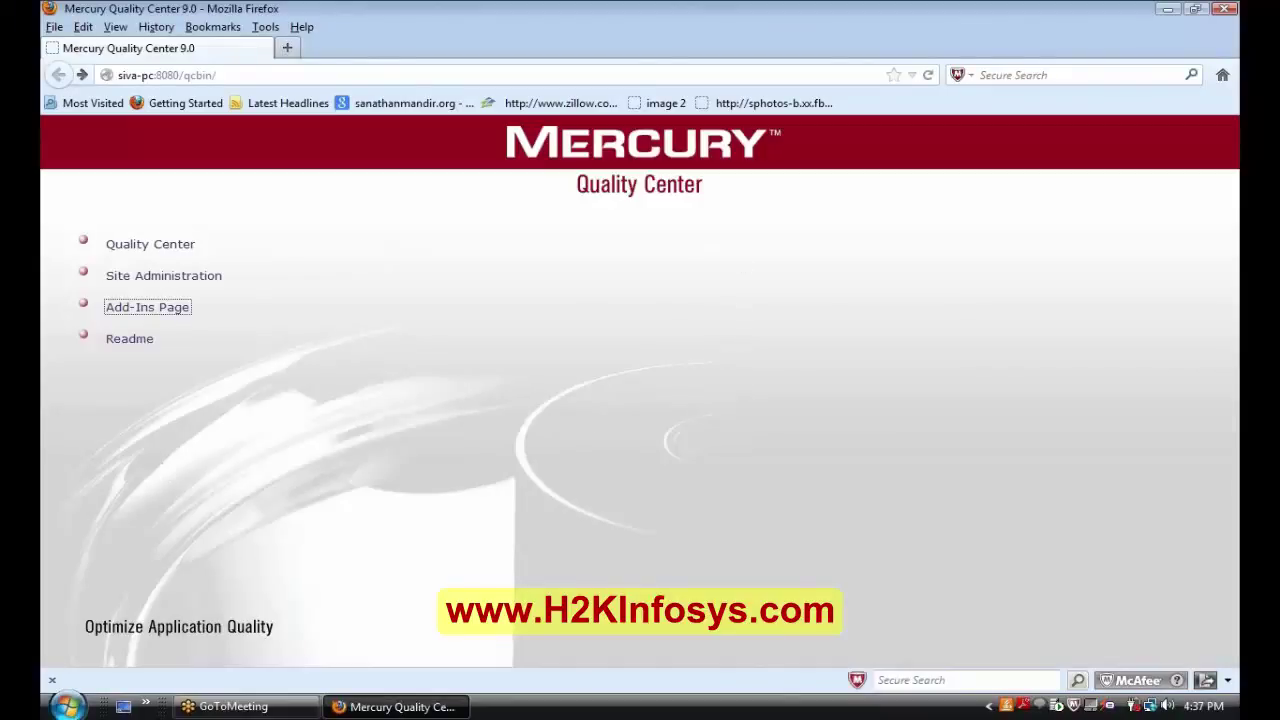
pyautogui.click(67, 706)
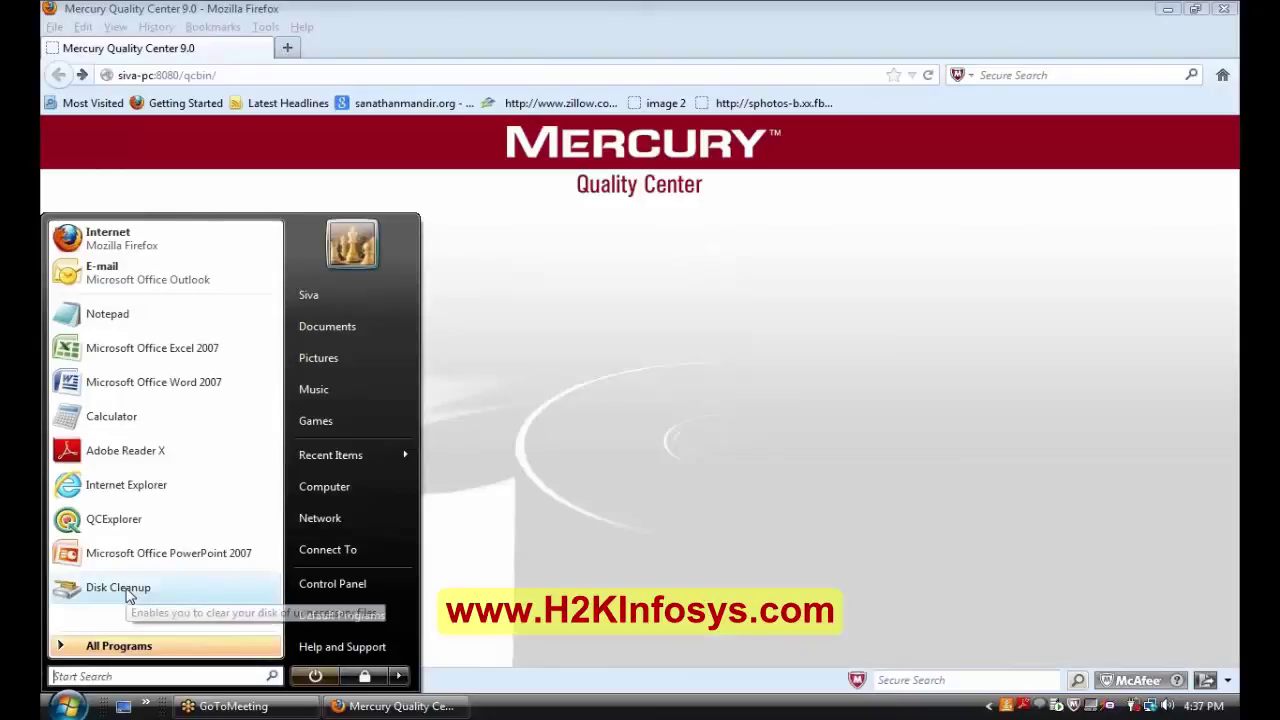
pyautogui.click(122, 532)
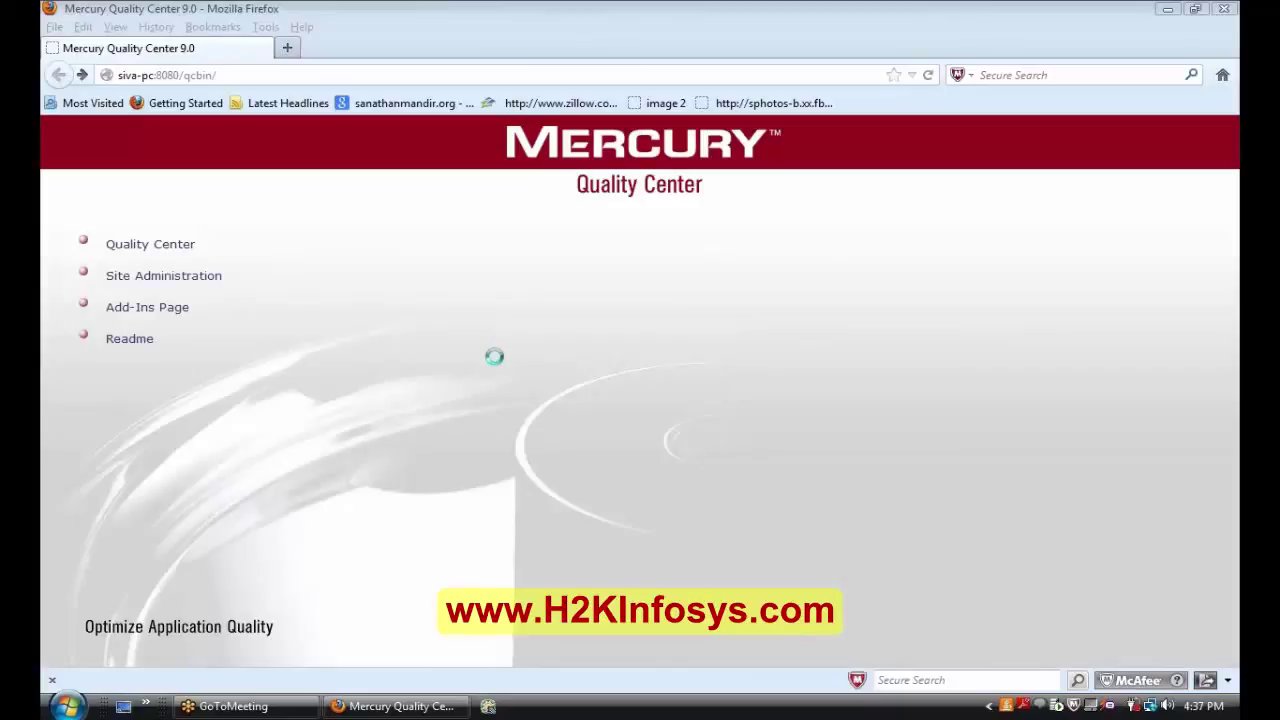